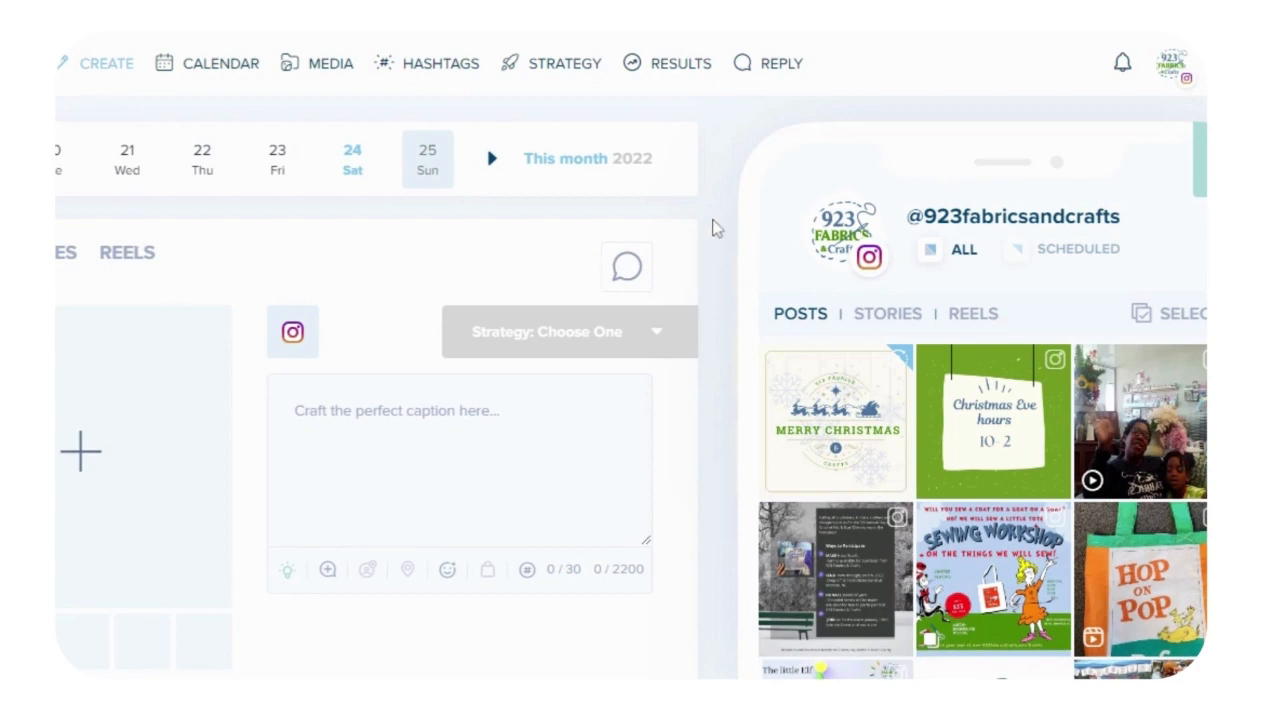
# Advance the post scheduling dates to the following week, ending Sunday, January 1
pyautogui.scroll(-2, 711, 228)
pyautogui.scroll(2, 711, 228)
pyautogui.click(492, 163)
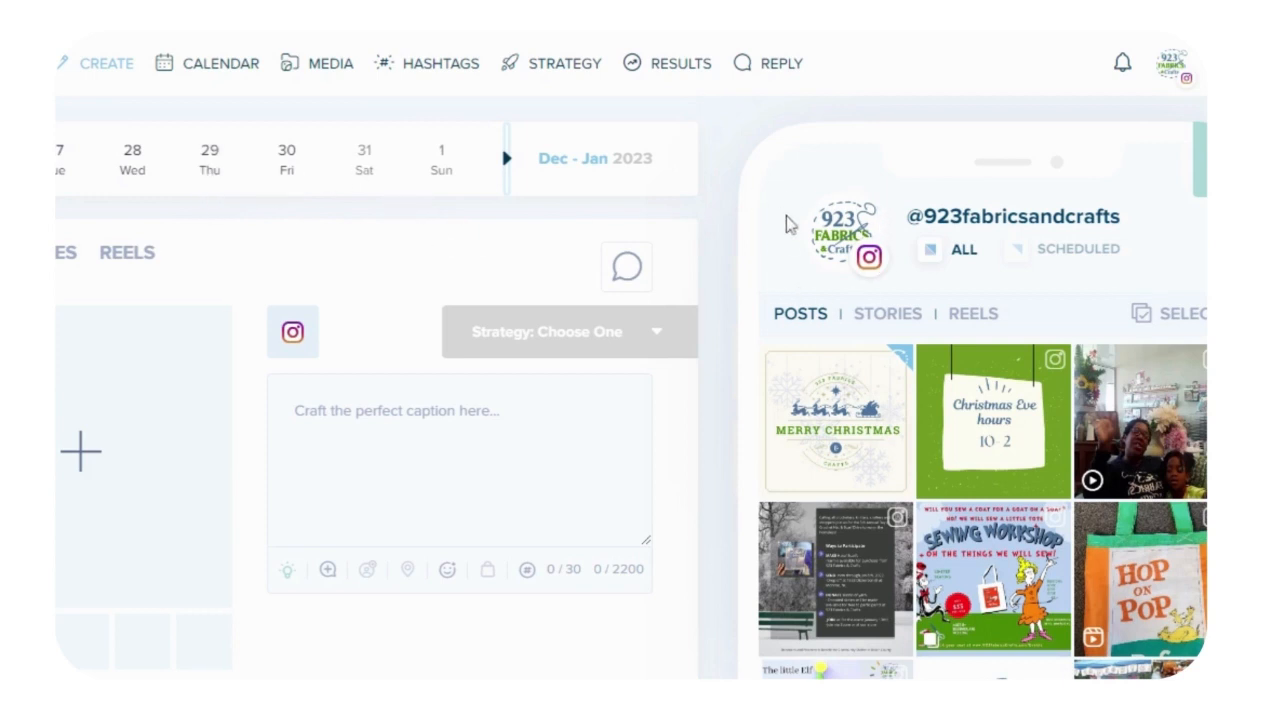
pyautogui.scroll(-1, 726, 238)
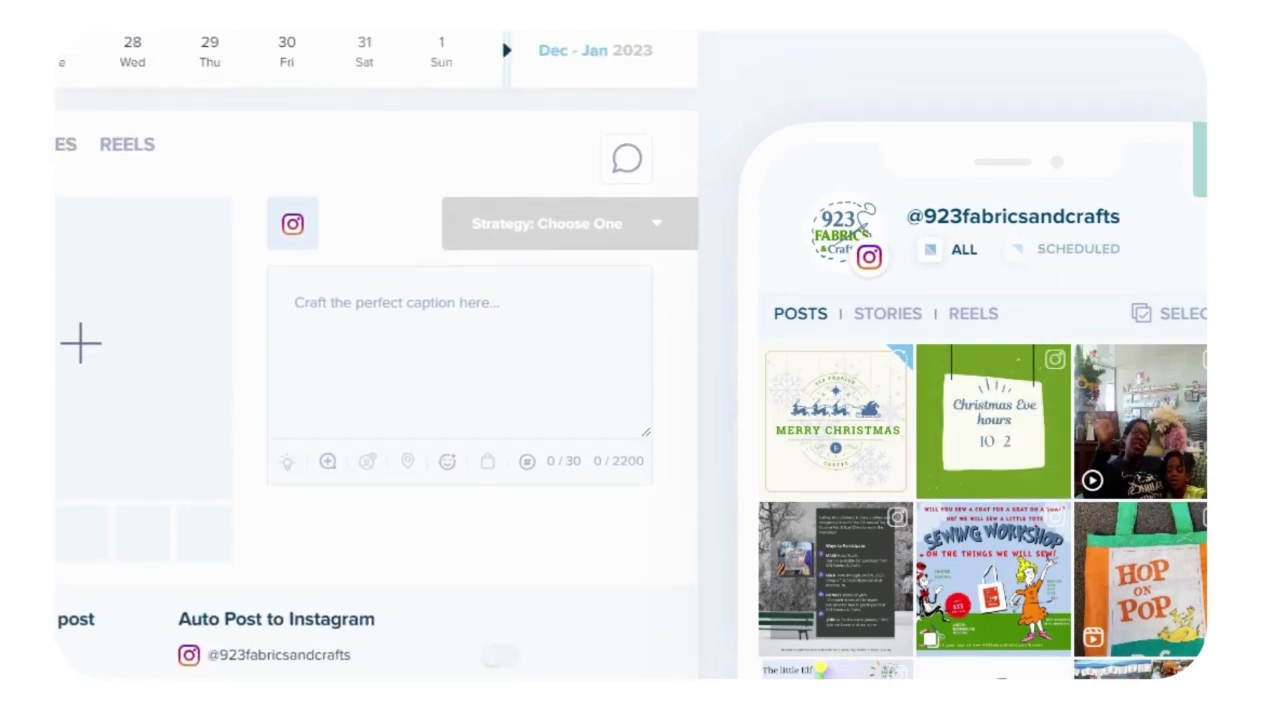
pyautogui.scroll(-1, 376, 355)
pyautogui.scroll(1, 376, 355)
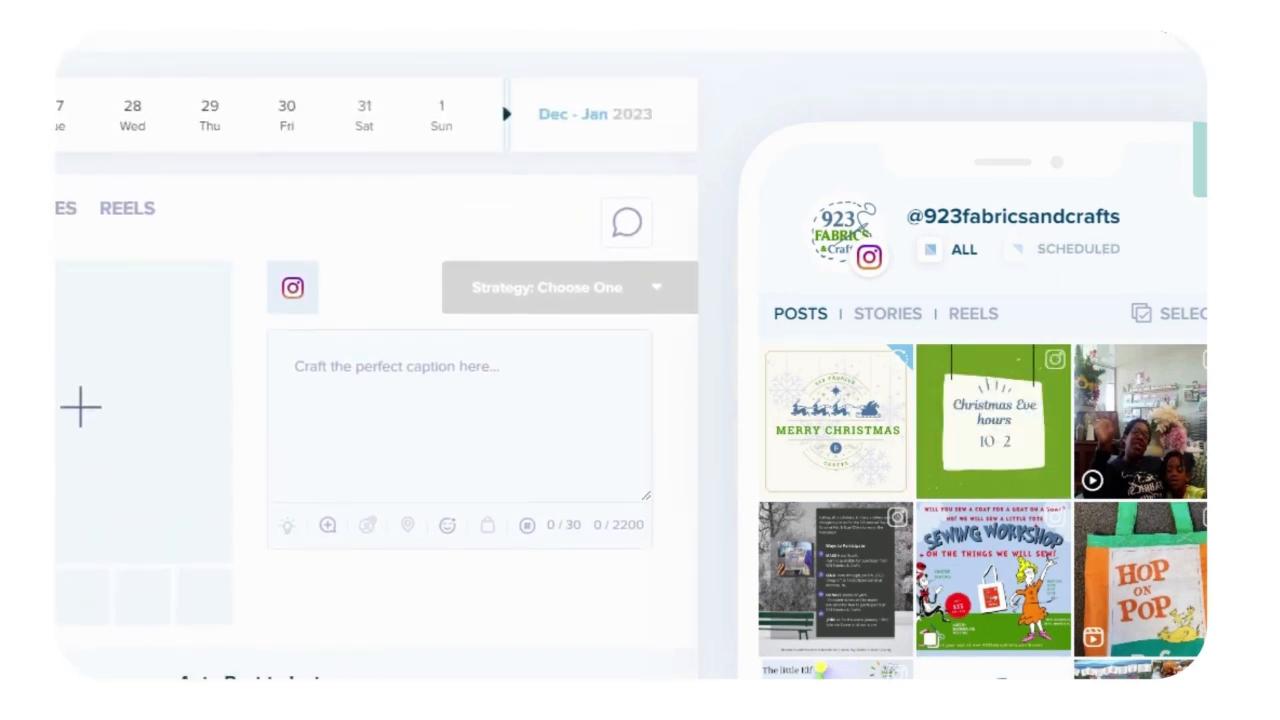
pyautogui.scroll(-1, 983, 430)
# Examine the Instagram post grid preview from the newest posts back through the older ones, checking the mix of content and graphics
pyautogui.scroll(-5, 983, 435)
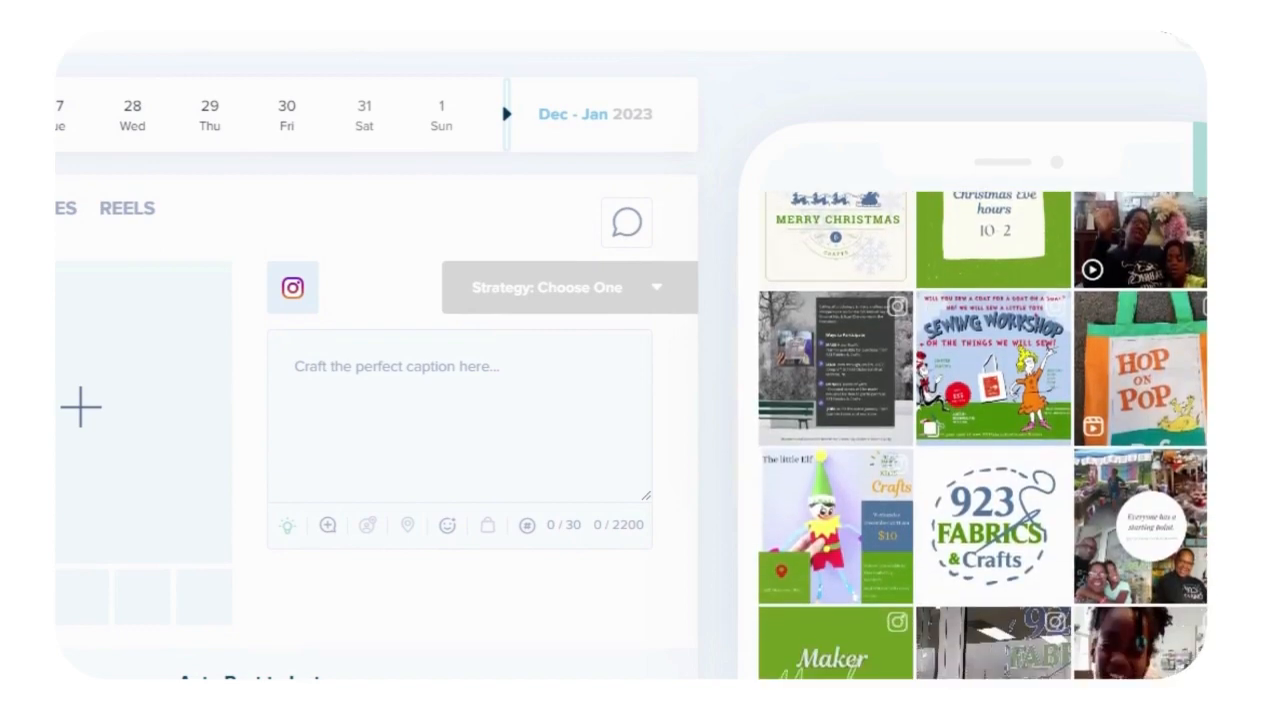
pyautogui.scroll(-4, 983, 435)
pyautogui.scroll(7, 983, 435)
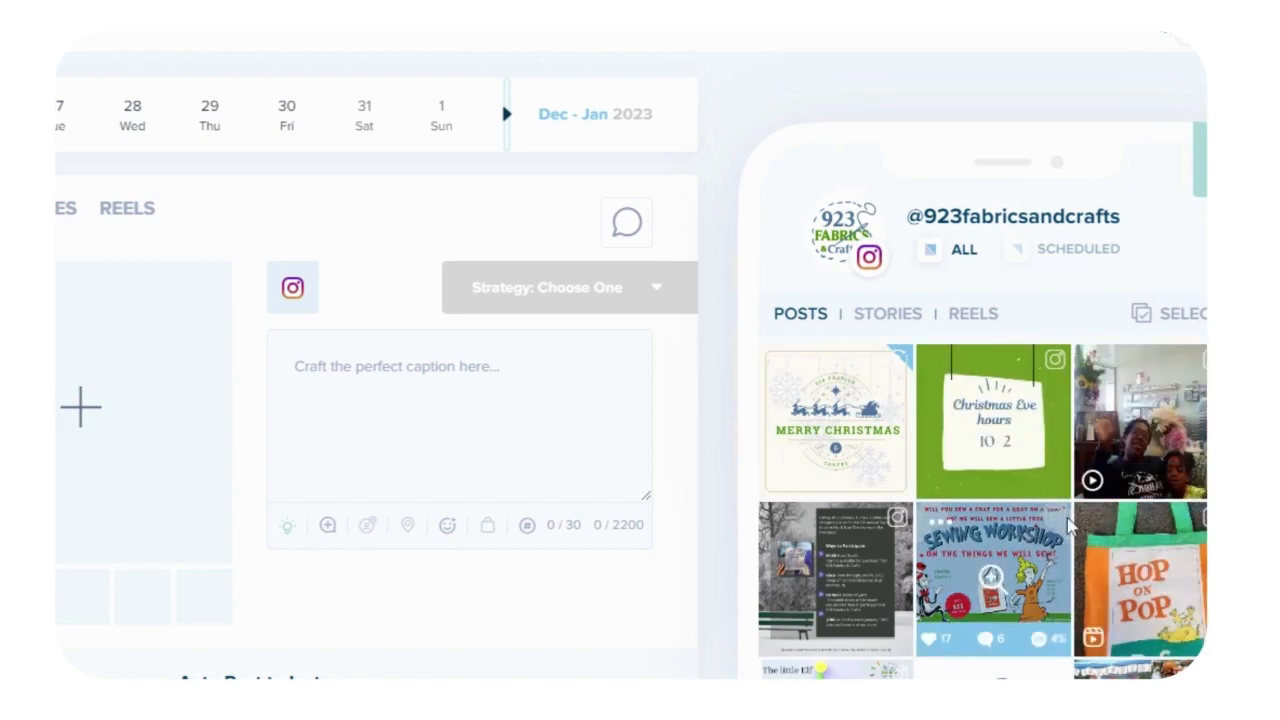
pyautogui.scroll(-5, 1086, 528)
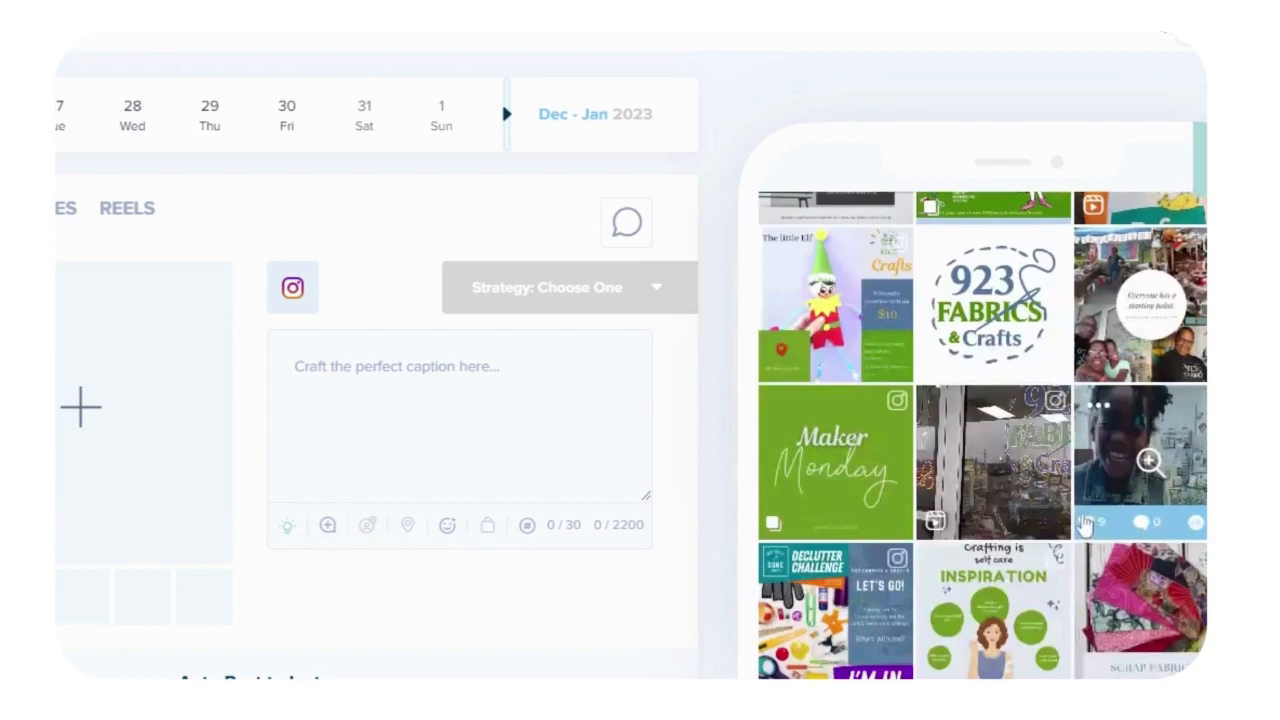
pyautogui.scroll(6, 1088, 520)
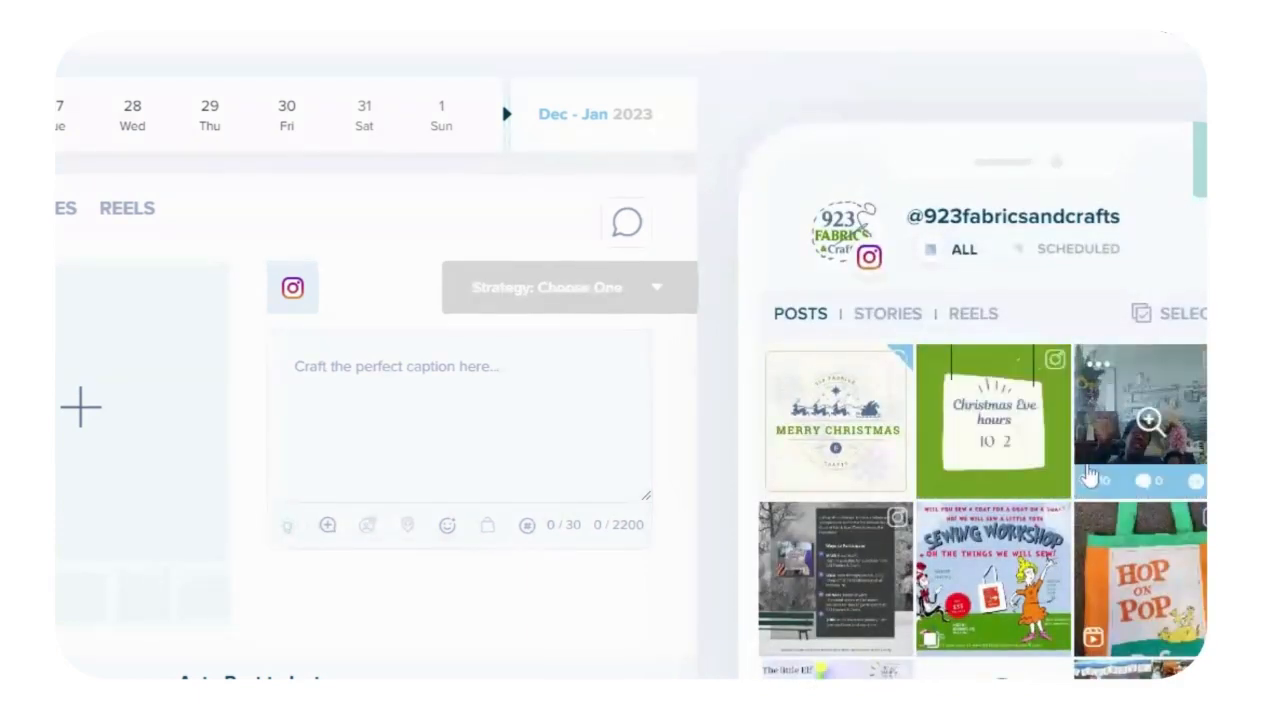
pyautogui.scroll(1, 1143, 420)
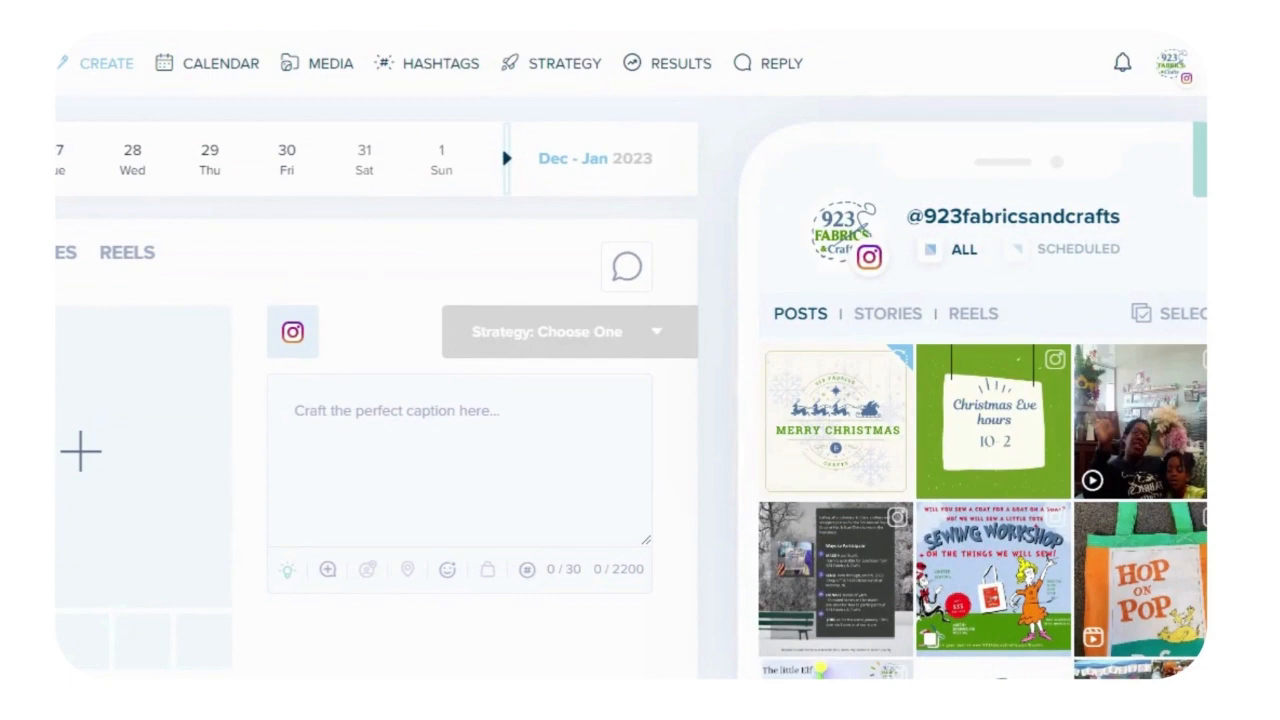
pyautogui.scroll(-2, 1148, 424)
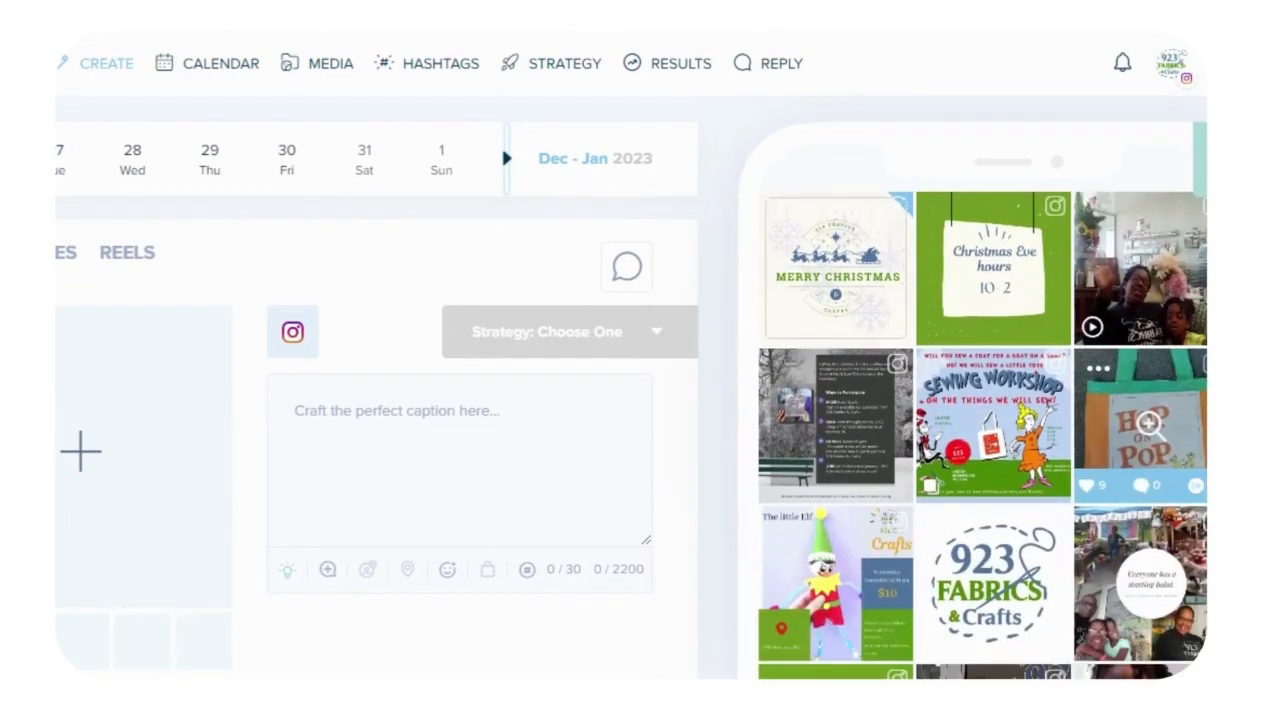
pyautogui.scroll(-4, 1148, 424)
pyautogui.scroll(-4, 1148, 424)
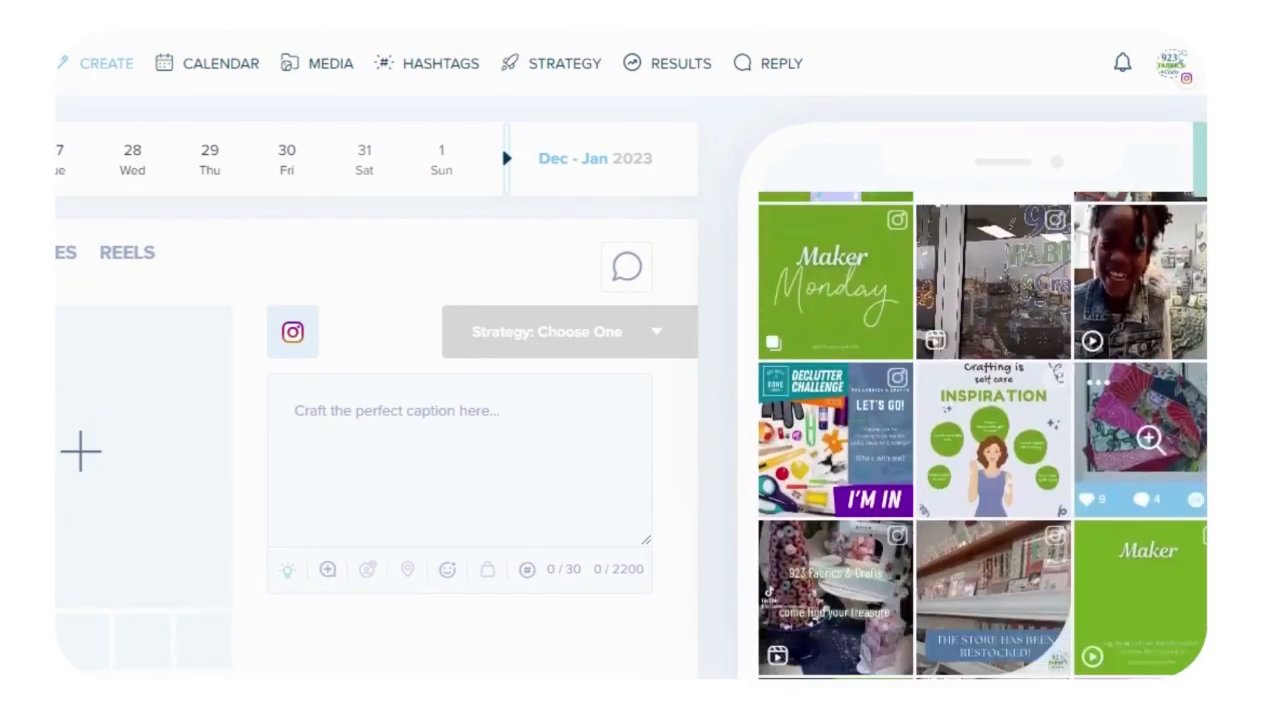
pyautogui.scroll(-4, 1150, 449)
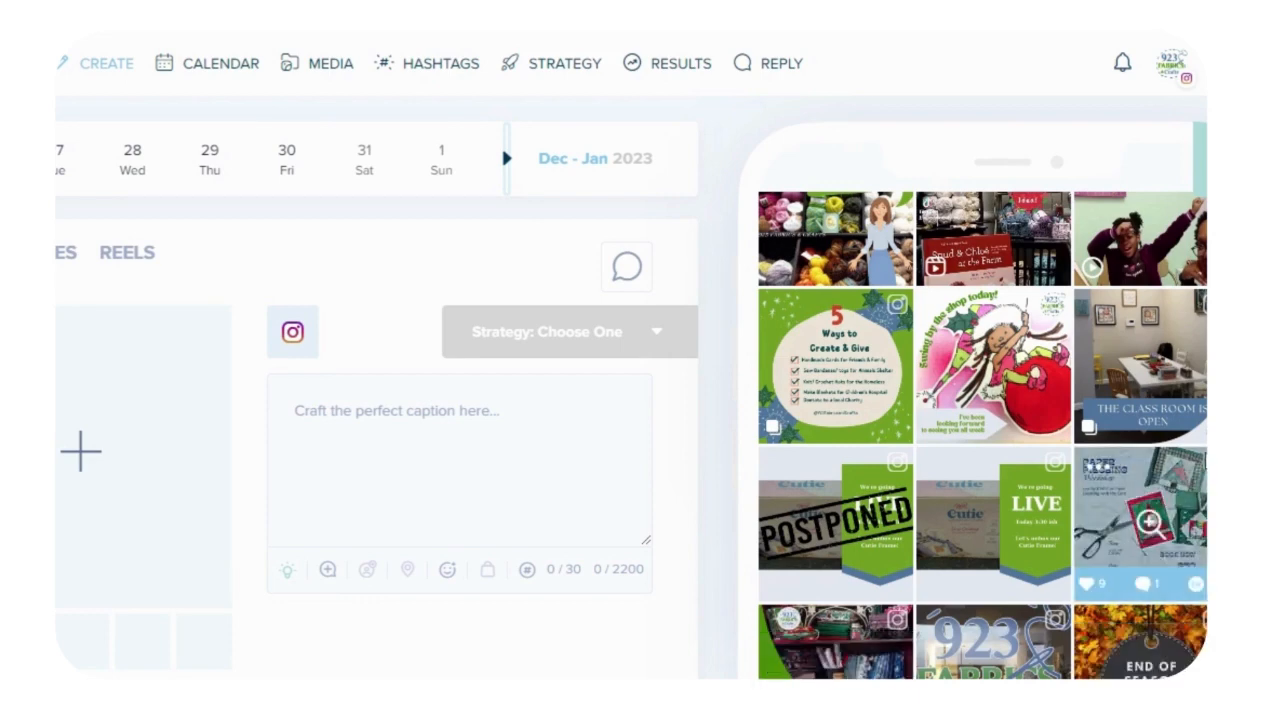
pyautogui.scroll(-3, 1188, 452)
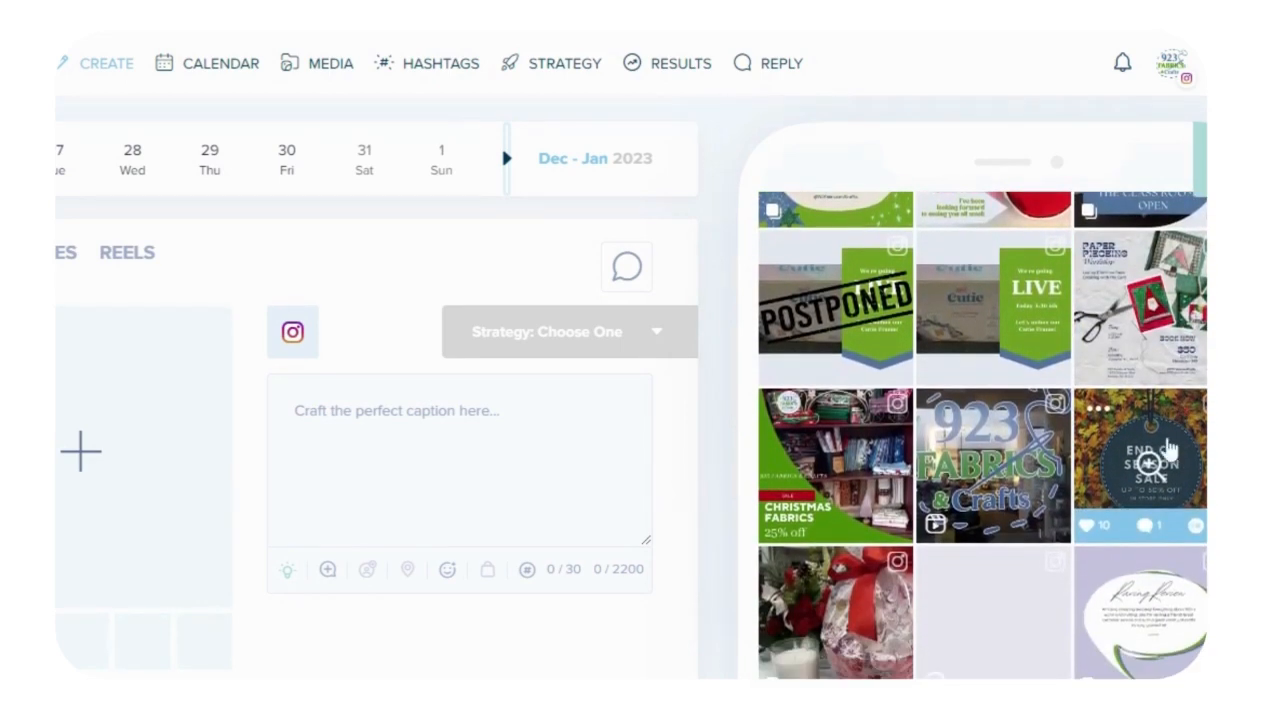
pyautogui.scroll(-5, 1155, 445)
pyautogui.scroll(-5, 1151, 444)
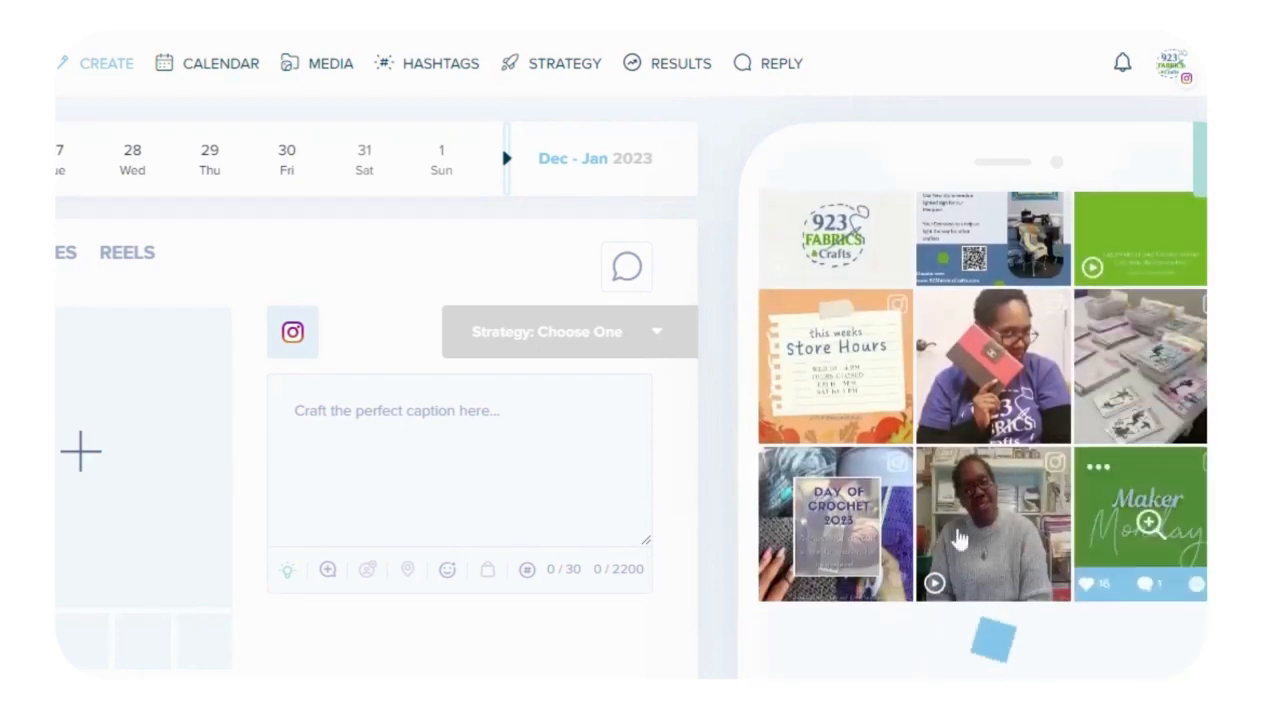
pyautogui.scroll(5, 1135, 475)
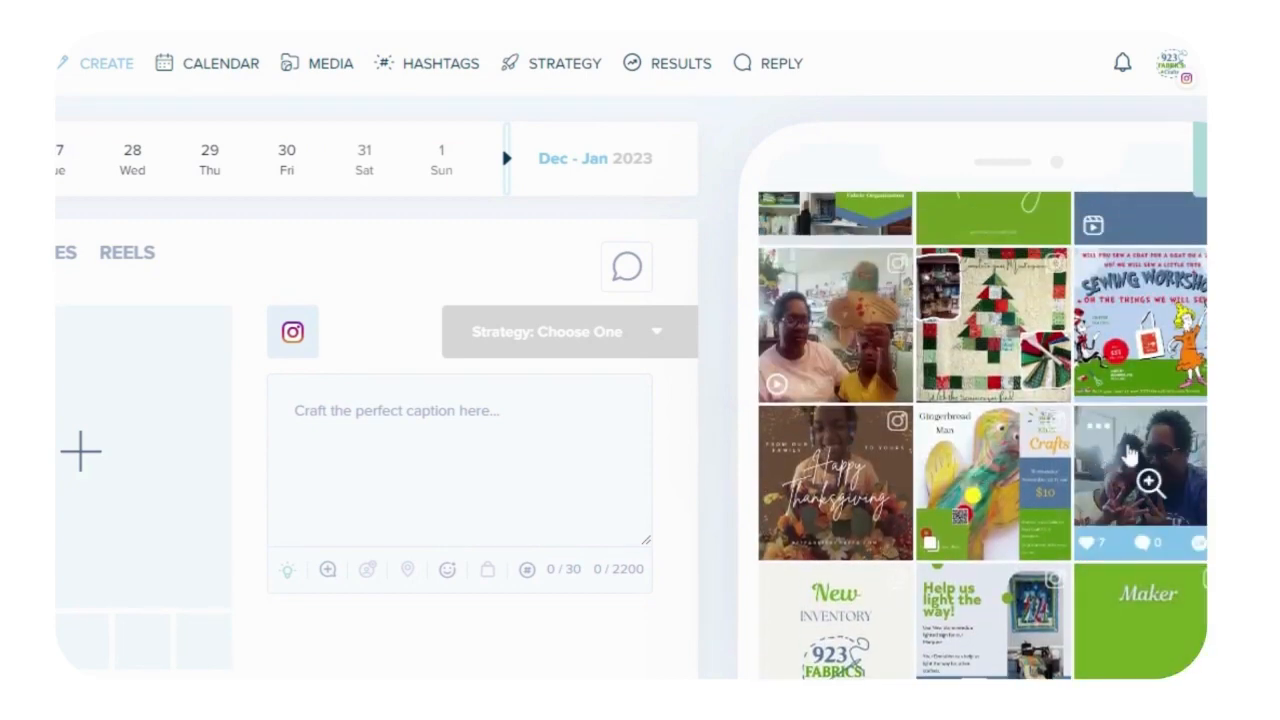
pyautogui.scroll(3, 1051, 435)
pyautogui.scroll(10, 1100, 437)
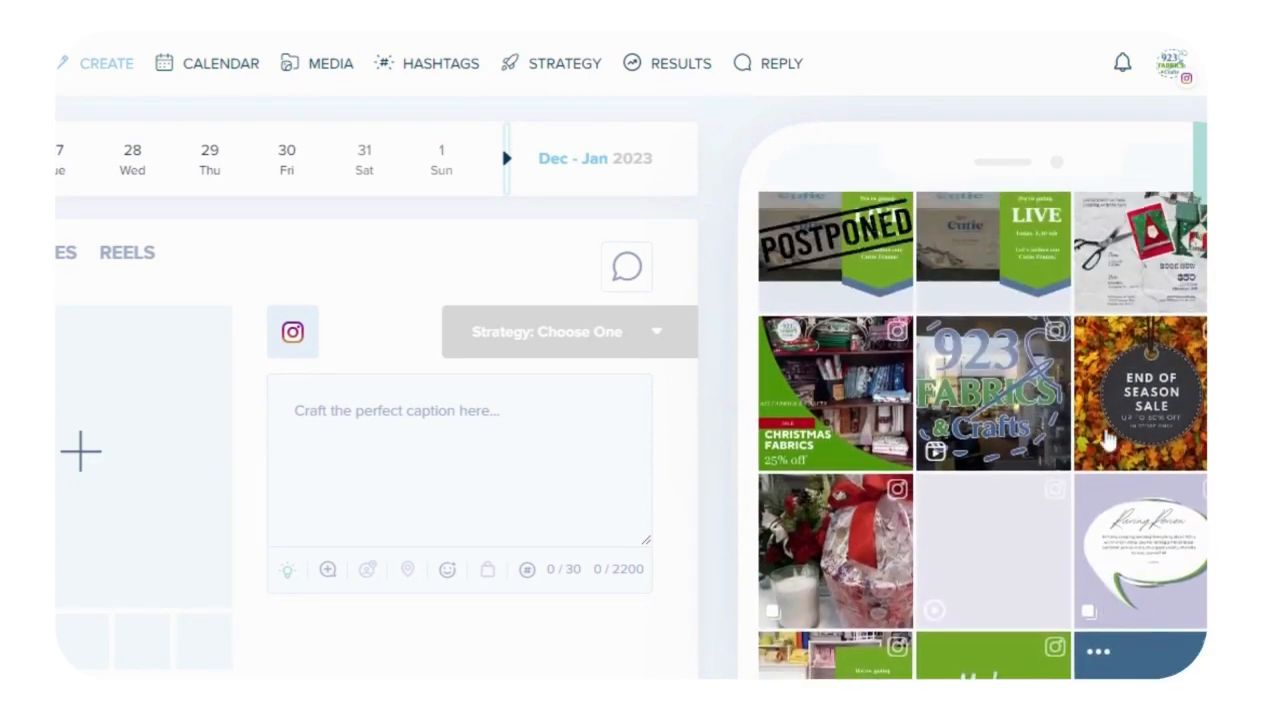
pyautogui.scroll(6, 1100, 437)
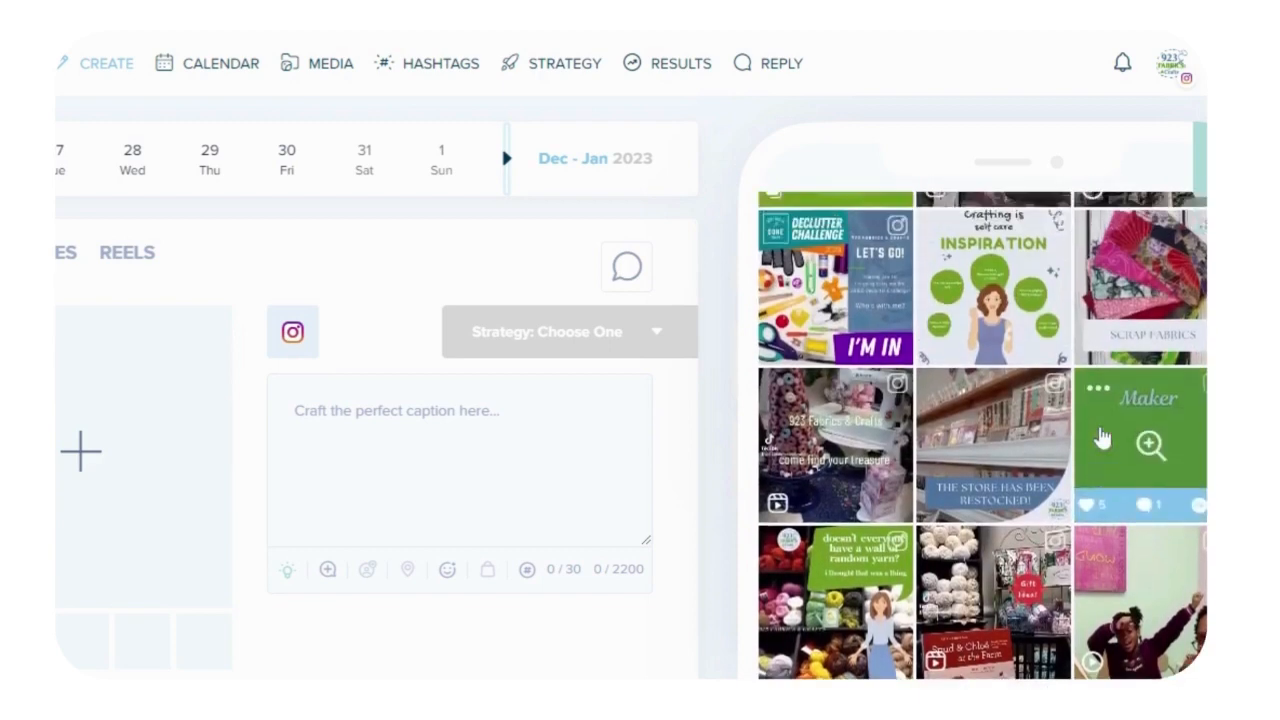
pyautogui.scroll(8, 1095, 428)
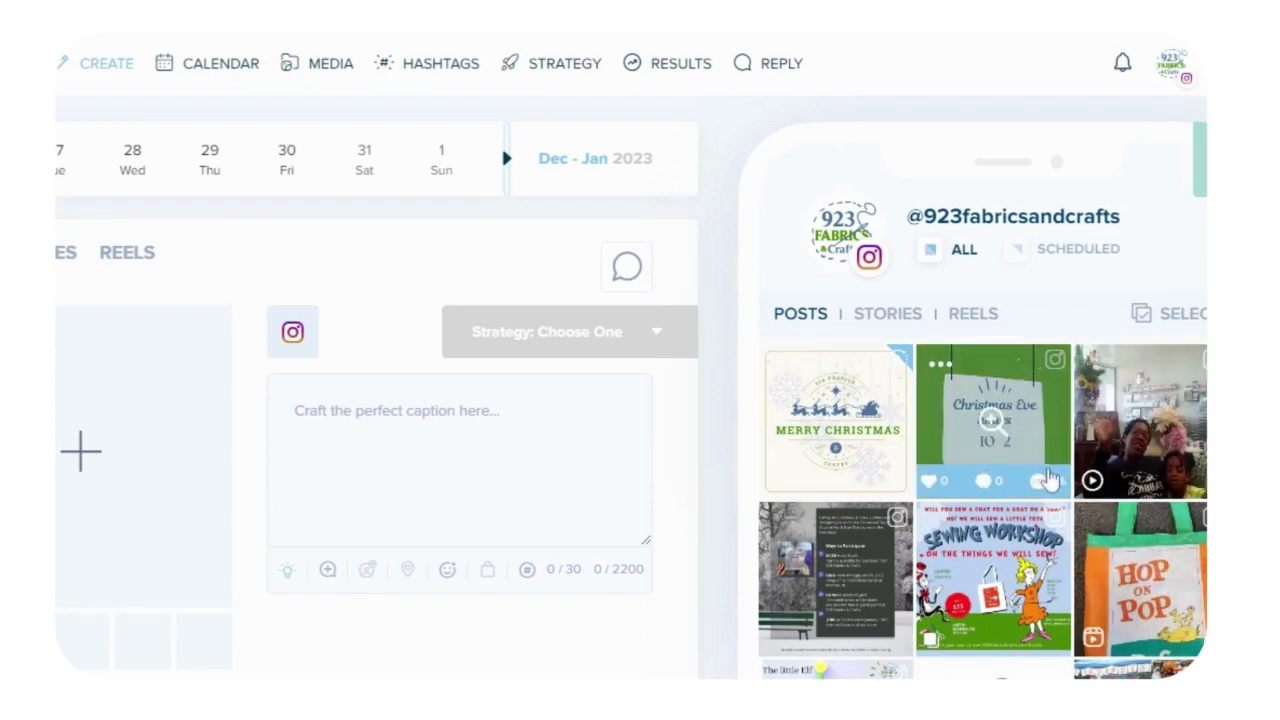
pyautogui.scroll(-15, 1048, 480)
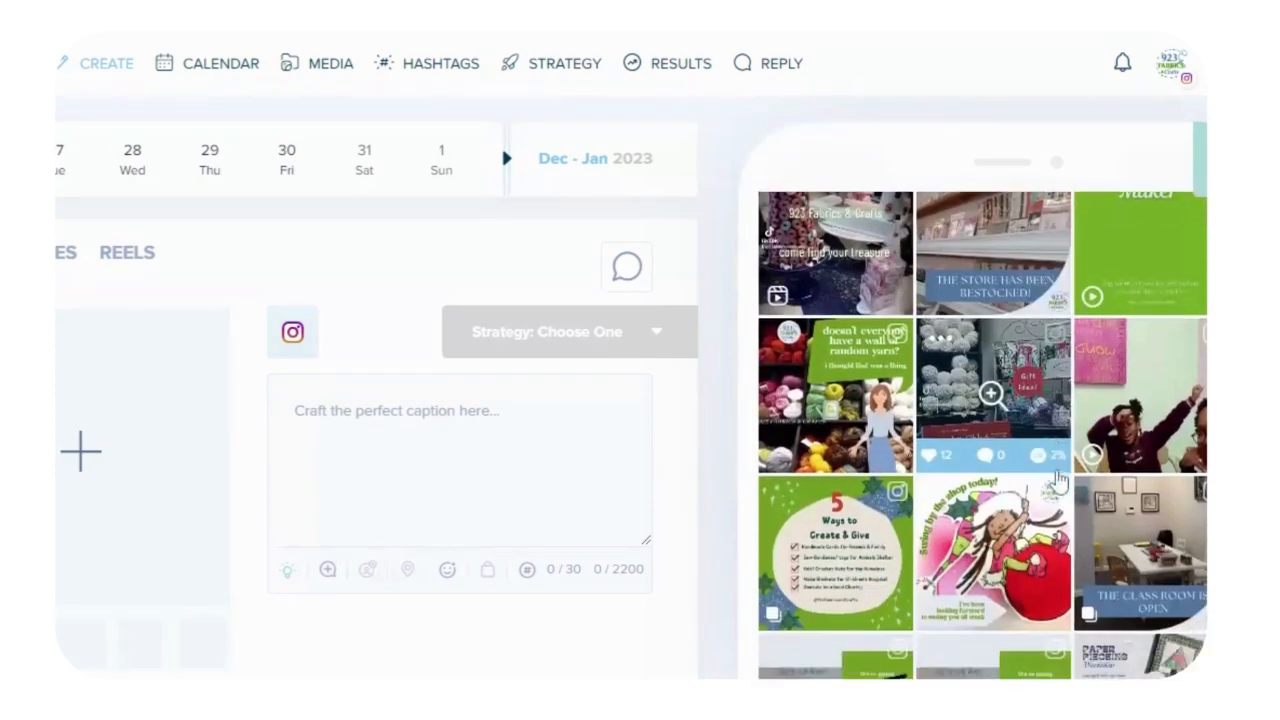
pyautogui.scroll(-10, 1058, 483)
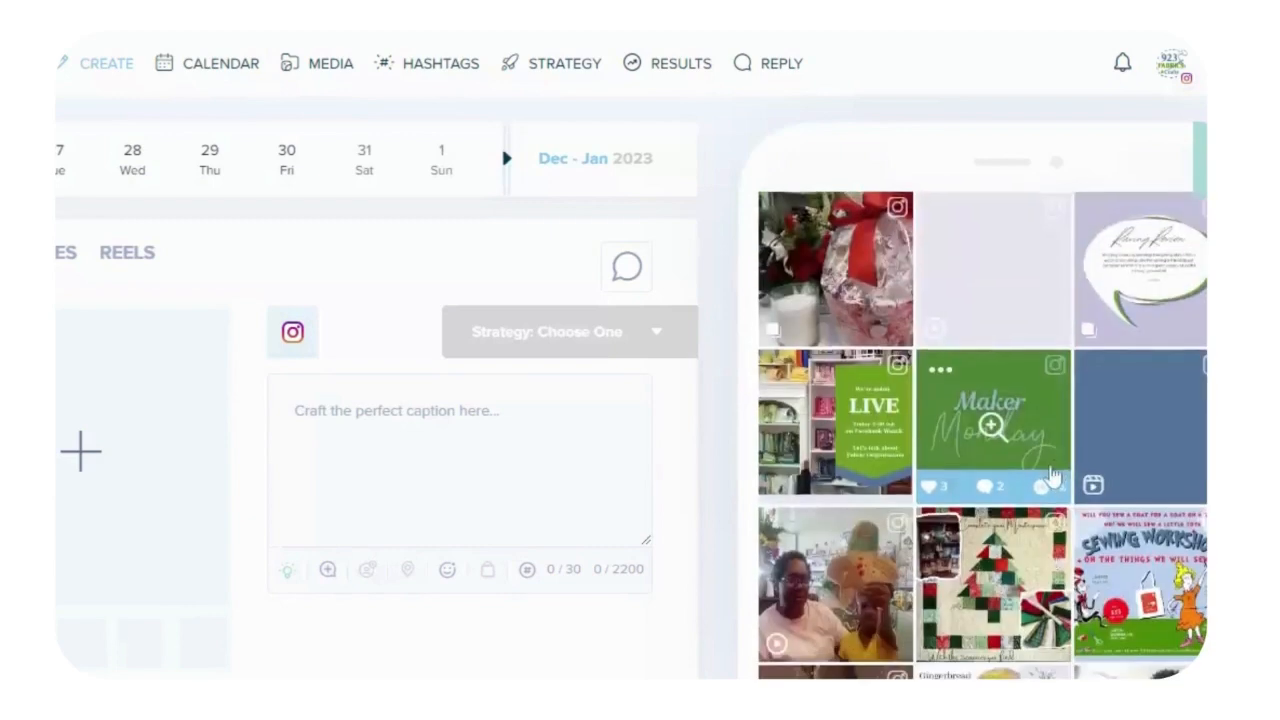
pyautogui.scroll(-10, 1050, 473)
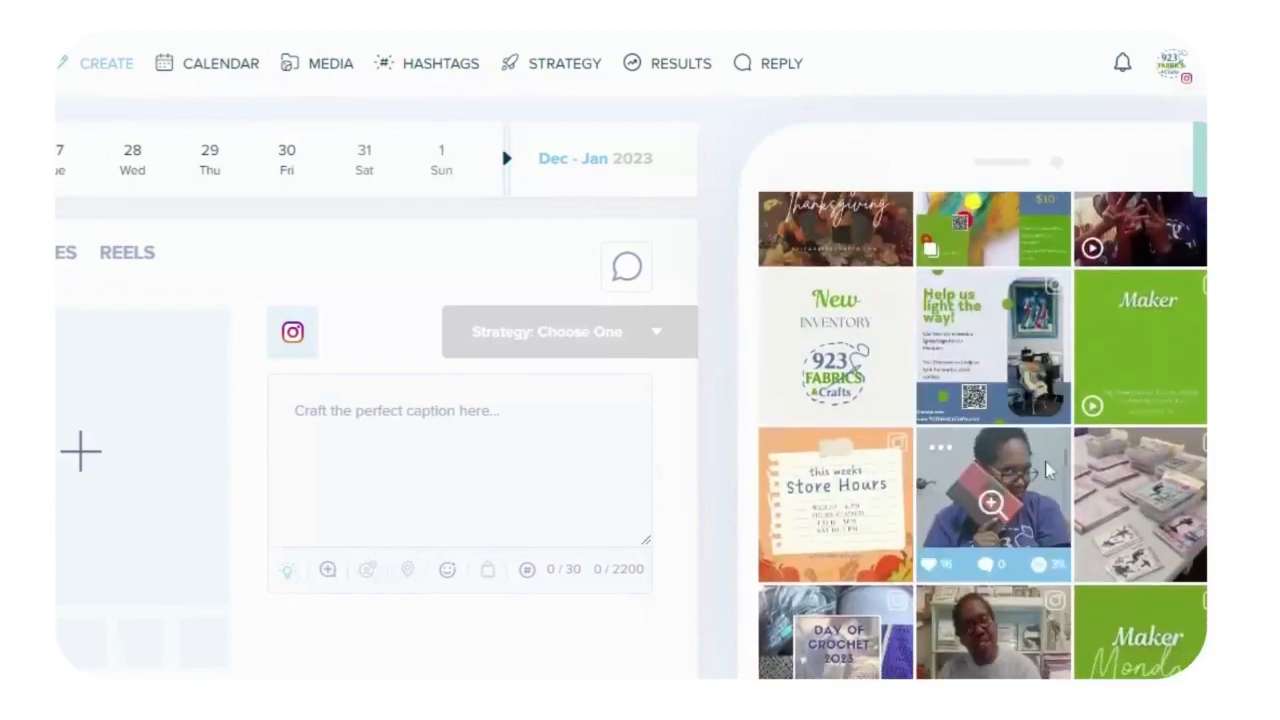
pyautogui.scroll(-2, 1048, 470)
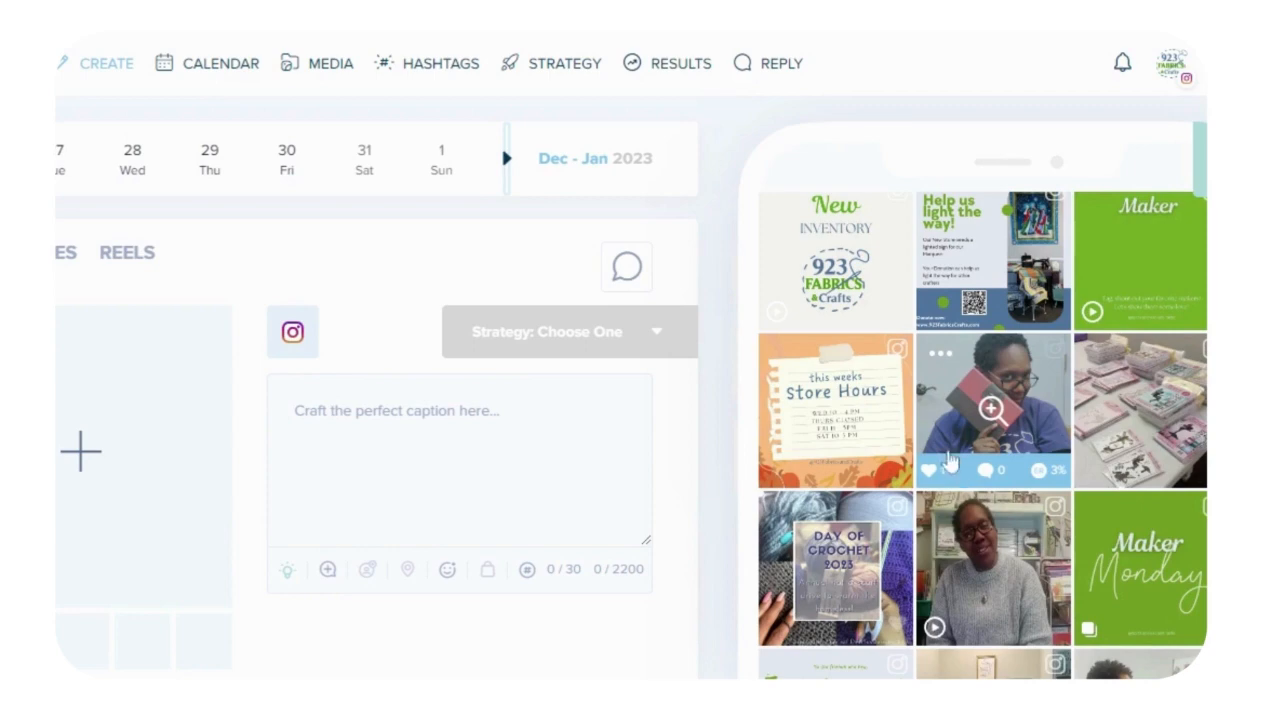
pyautogui.scroll(3, 935, 425)
pyautogui.scroll(10, 930, 425)
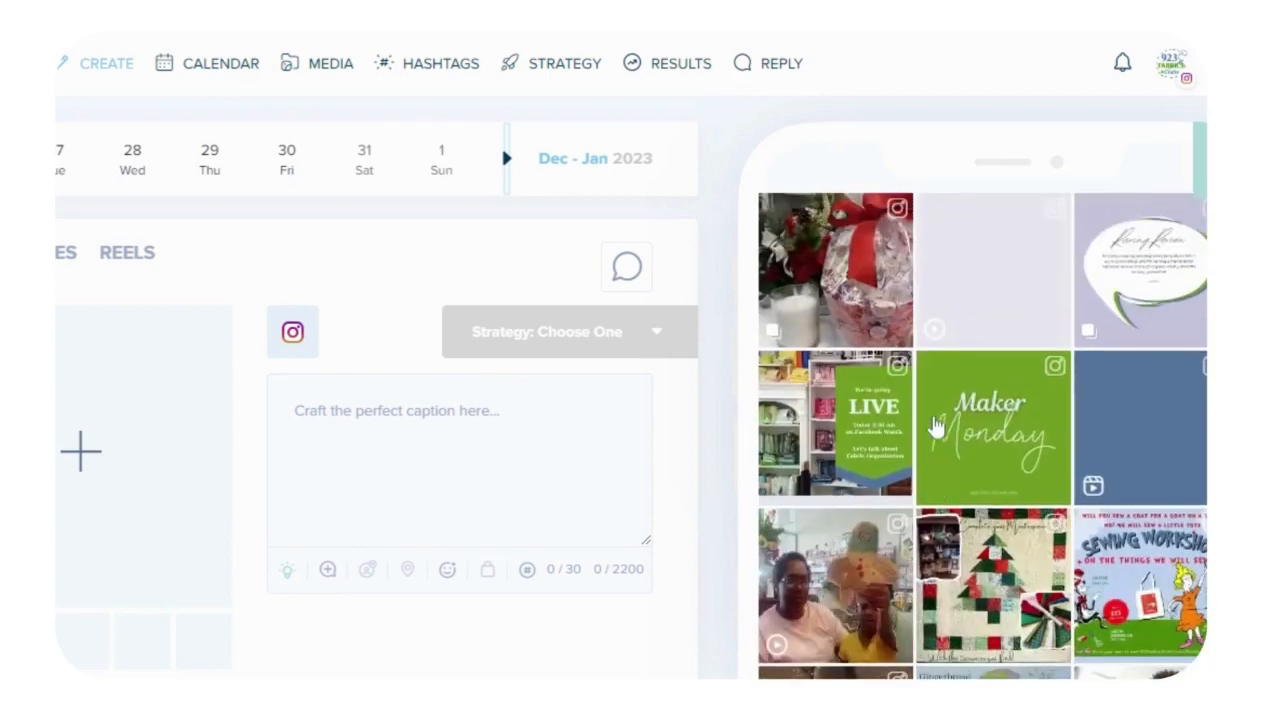
pyautogui.scroll(10, 930, 412)
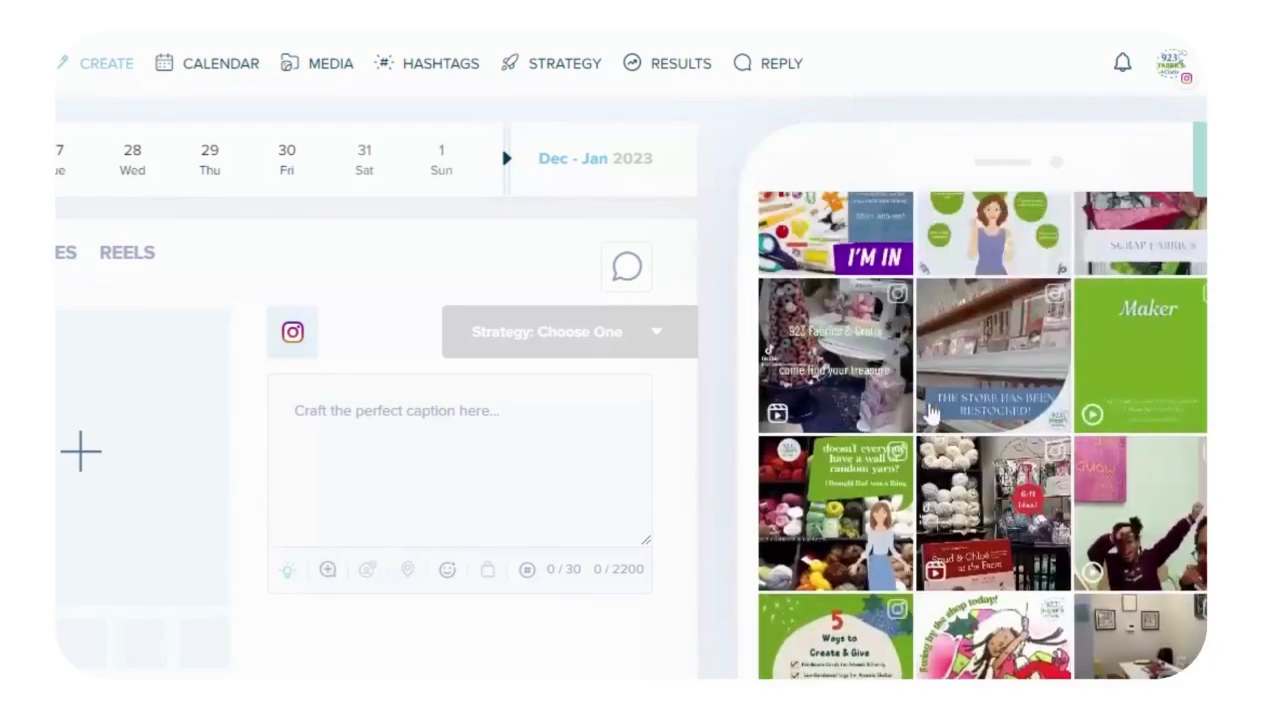
pyautogui.scroll(10, 908, 425)
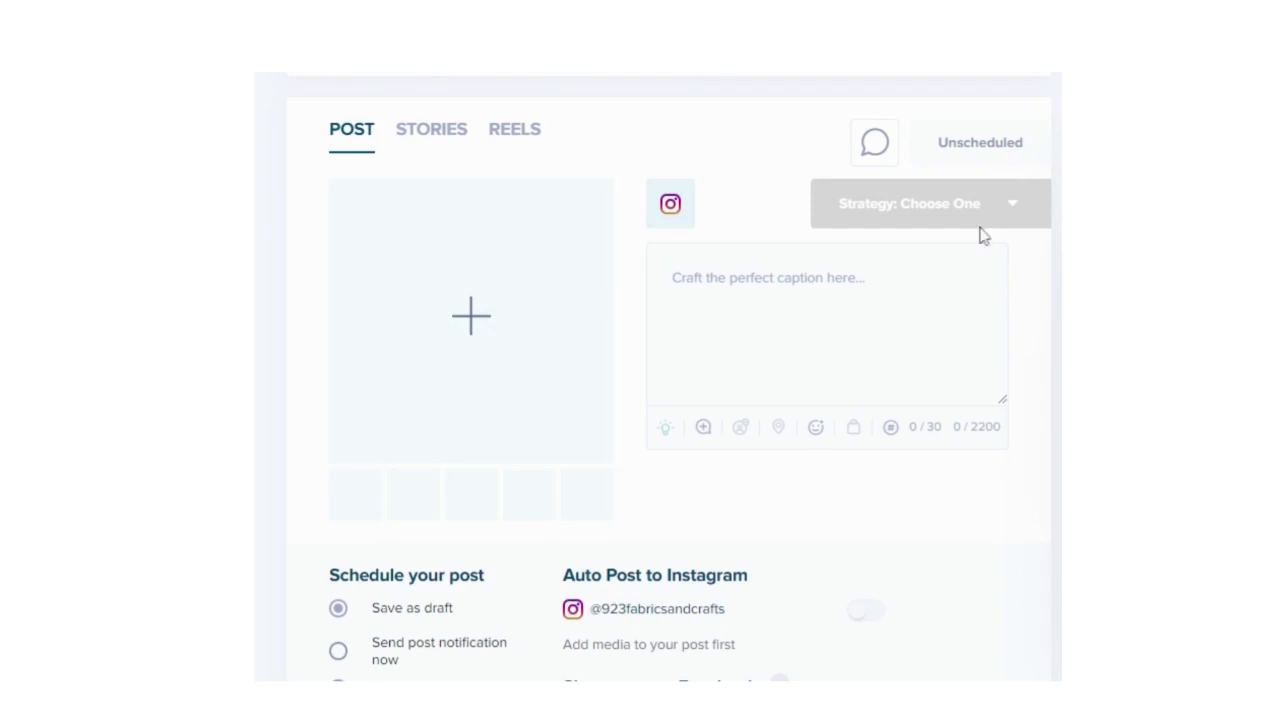
# Browse the content themes offered as a strategy for the new post, leaving the list without choosing one
pyautogui.click(1020, 212)
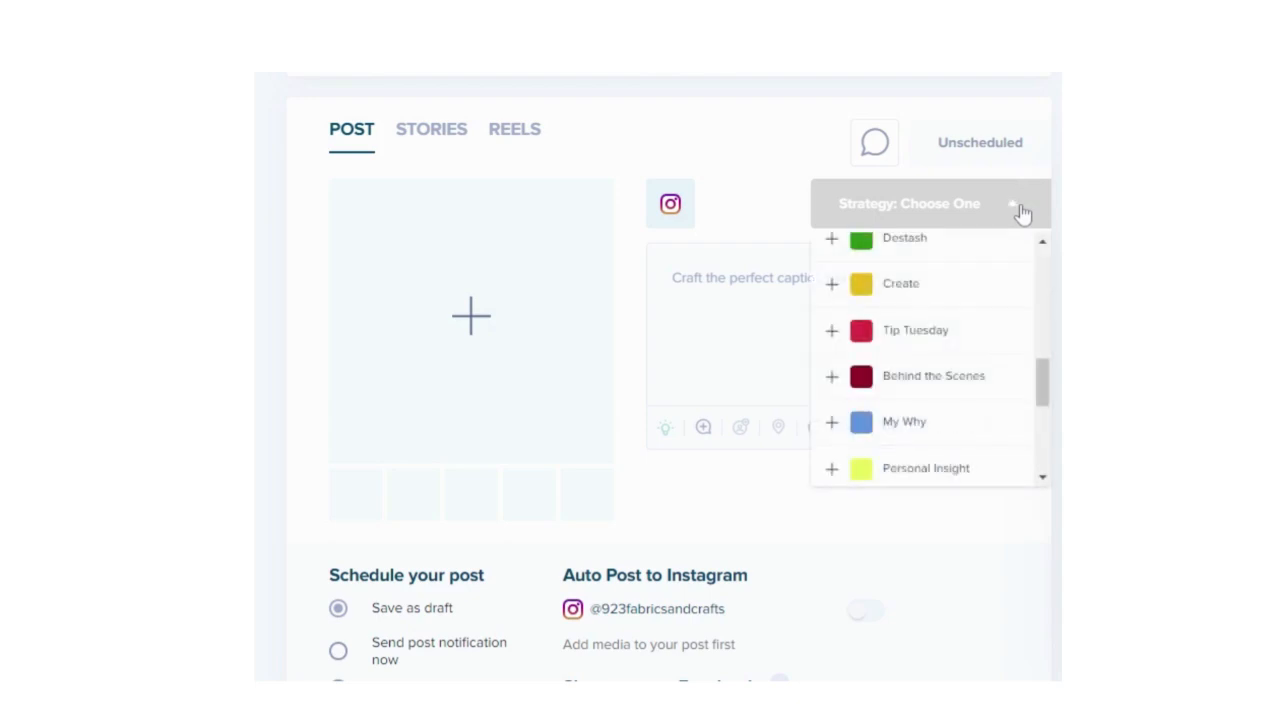
pyautogui.moveTo(1040, 380); pyautogui.dragTo(1053, 343)
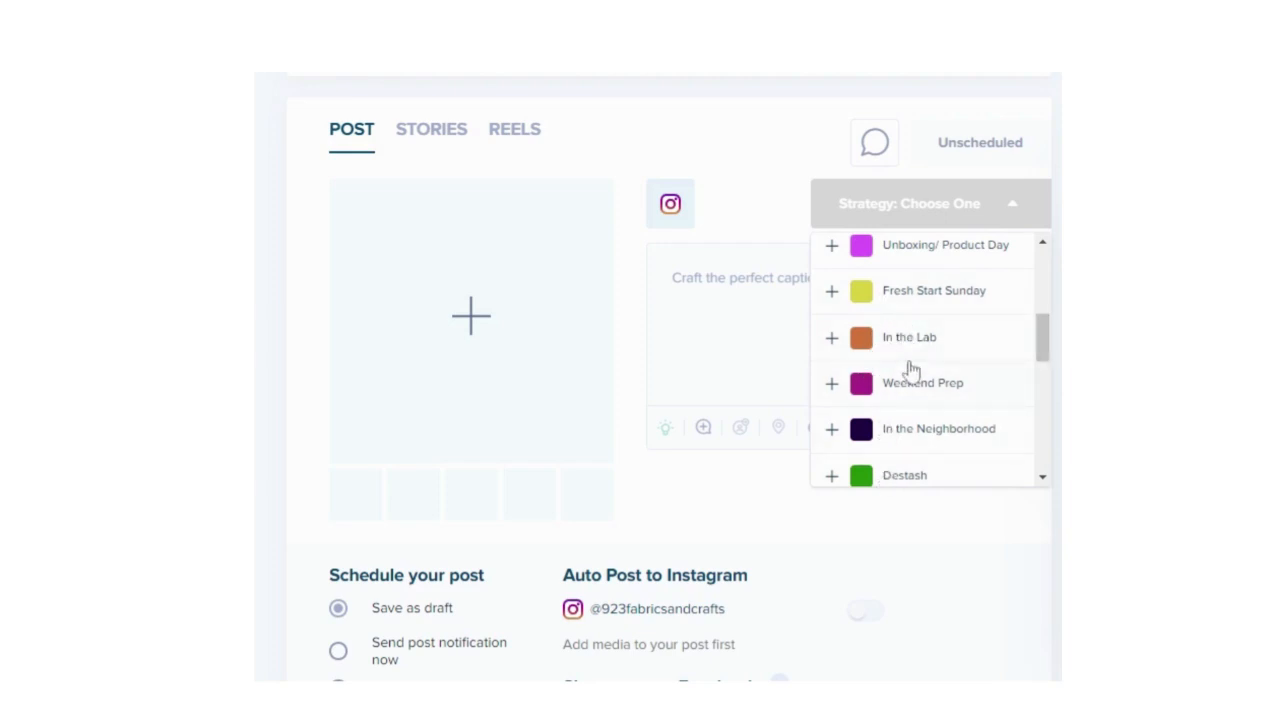
pyautogui.moveTo(1046, 355); pyautogui.dragTo(1048, 402)
pyautogui.click(745, 350)
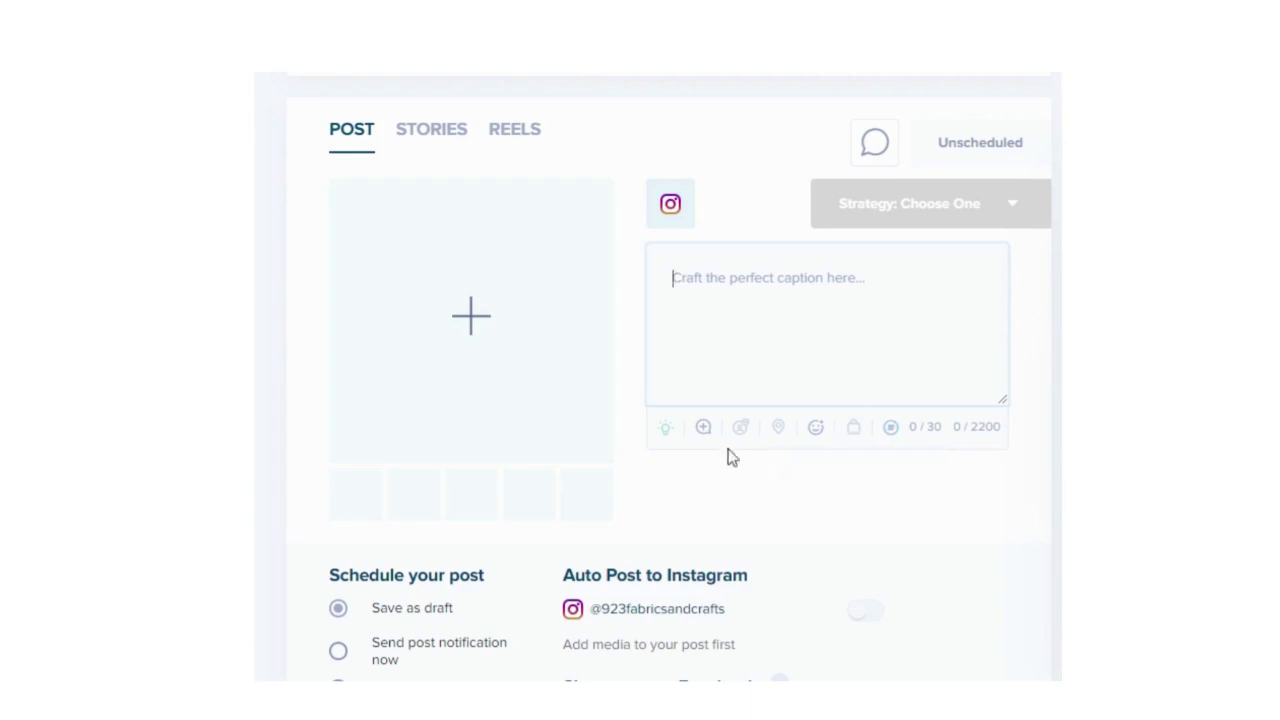
pyautogui.scroll(-1, 735, 454)
pyautogui.scroll(-1, 741, 455)
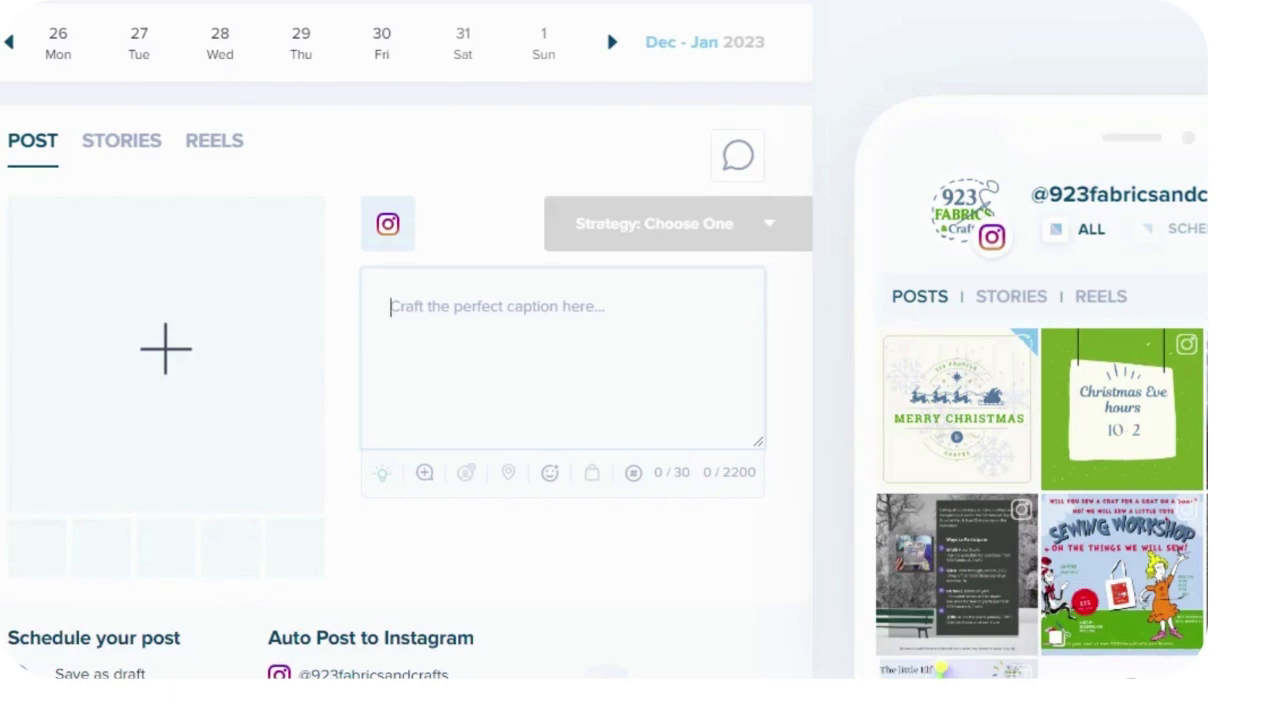
# Open the strategy planner for posts and add the Holiday theme to the strategy grid
pyautogui.scroll(2, 374, 183)
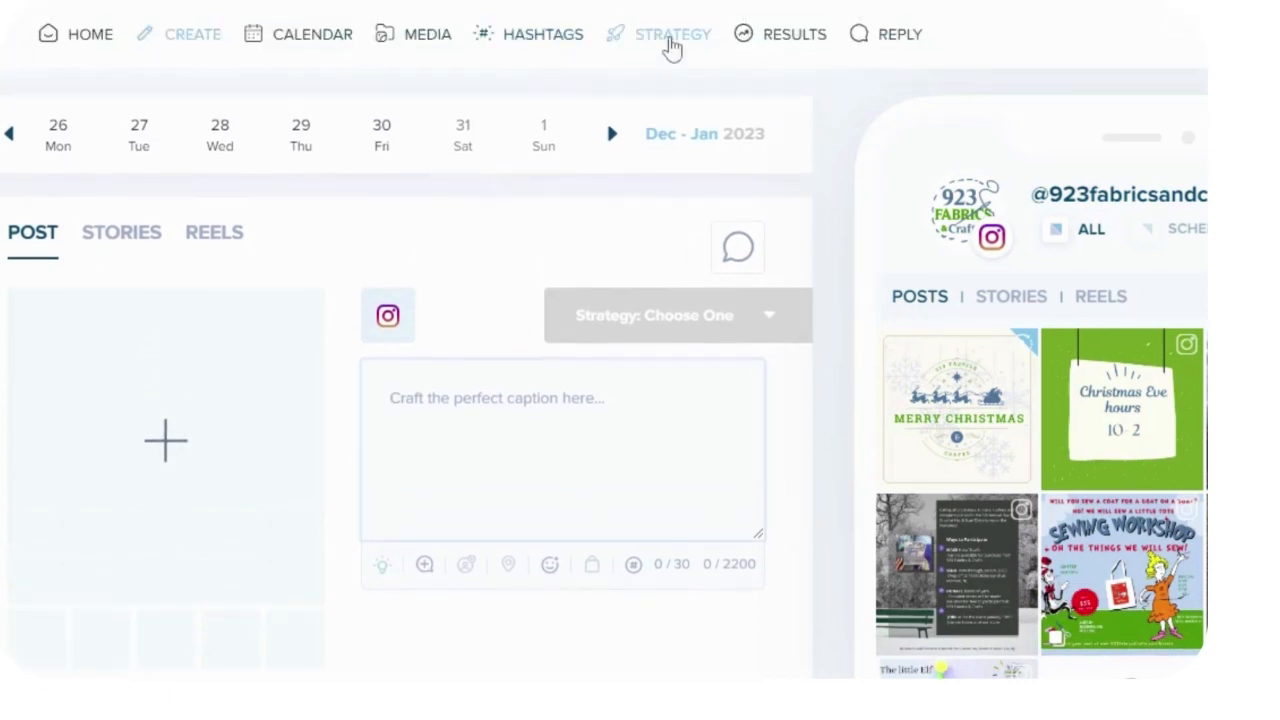
pyautogui.click(671, 44)
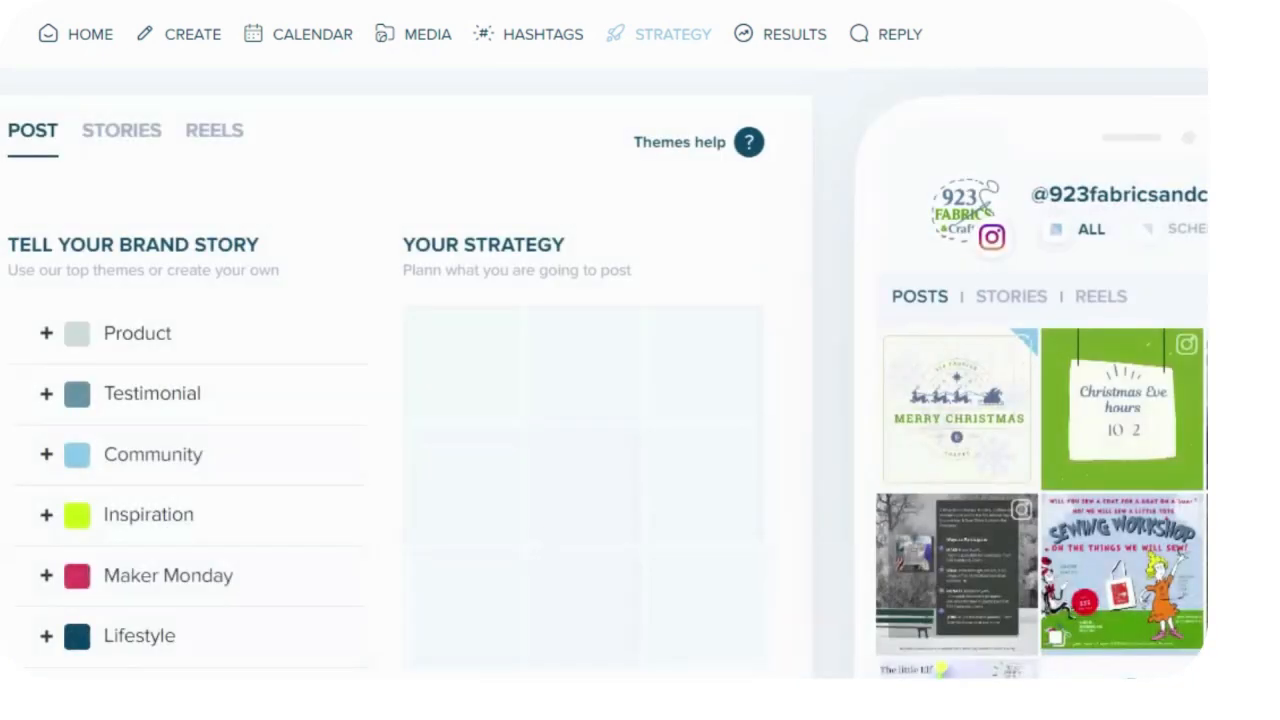
pyautogui.moveTo(892, 402)
pyautogui.scroll(-4, 243, 386)
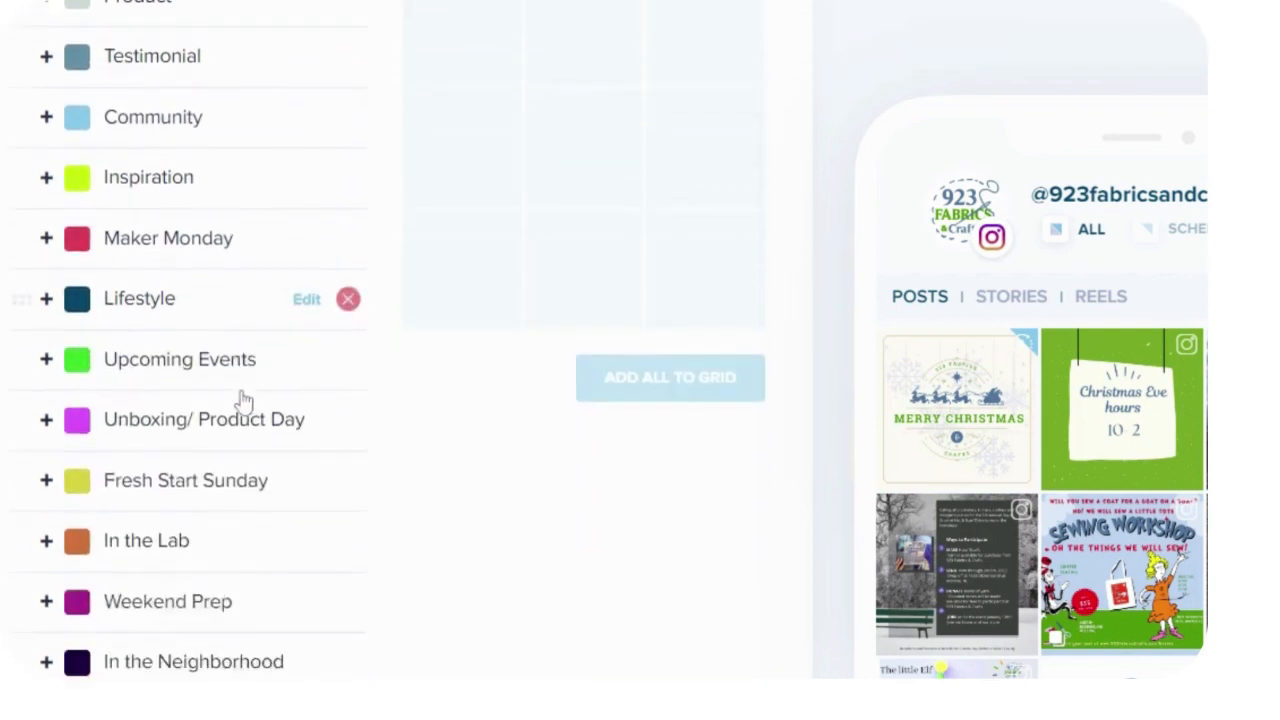
pyautogui.scroll(-10, 243, 400)
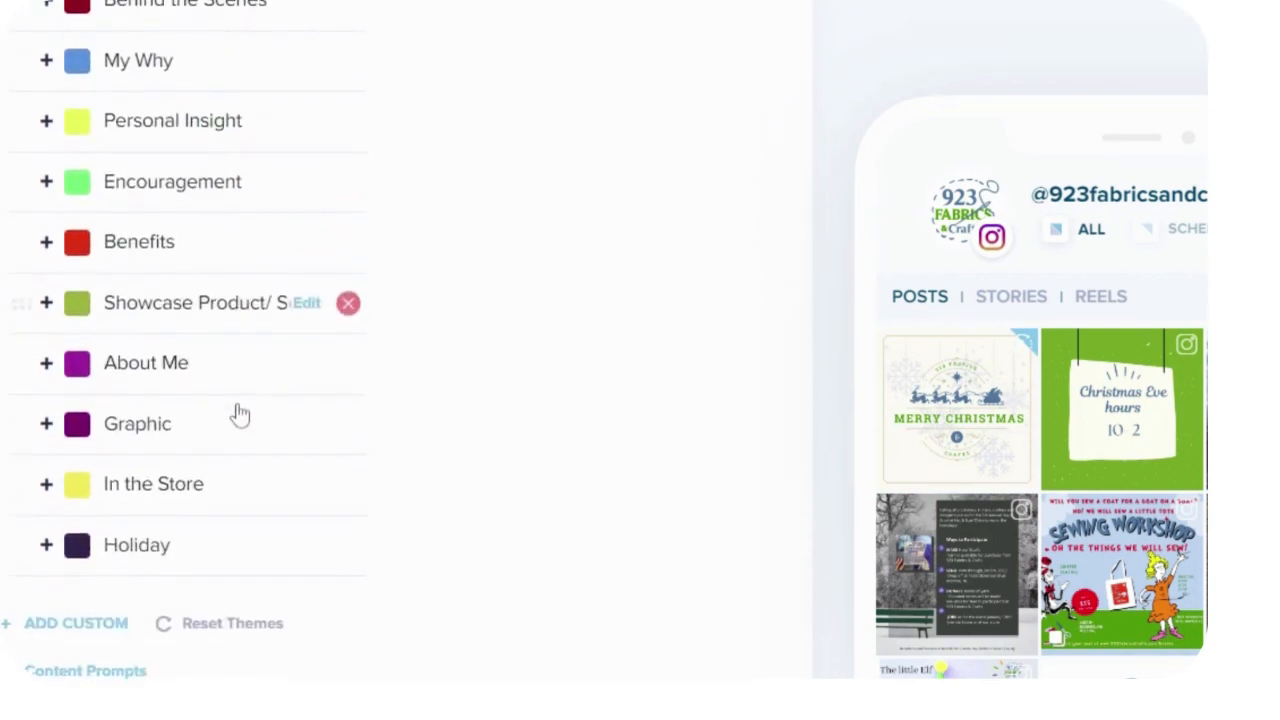
pyautogui.scroll(1, 237, 417)
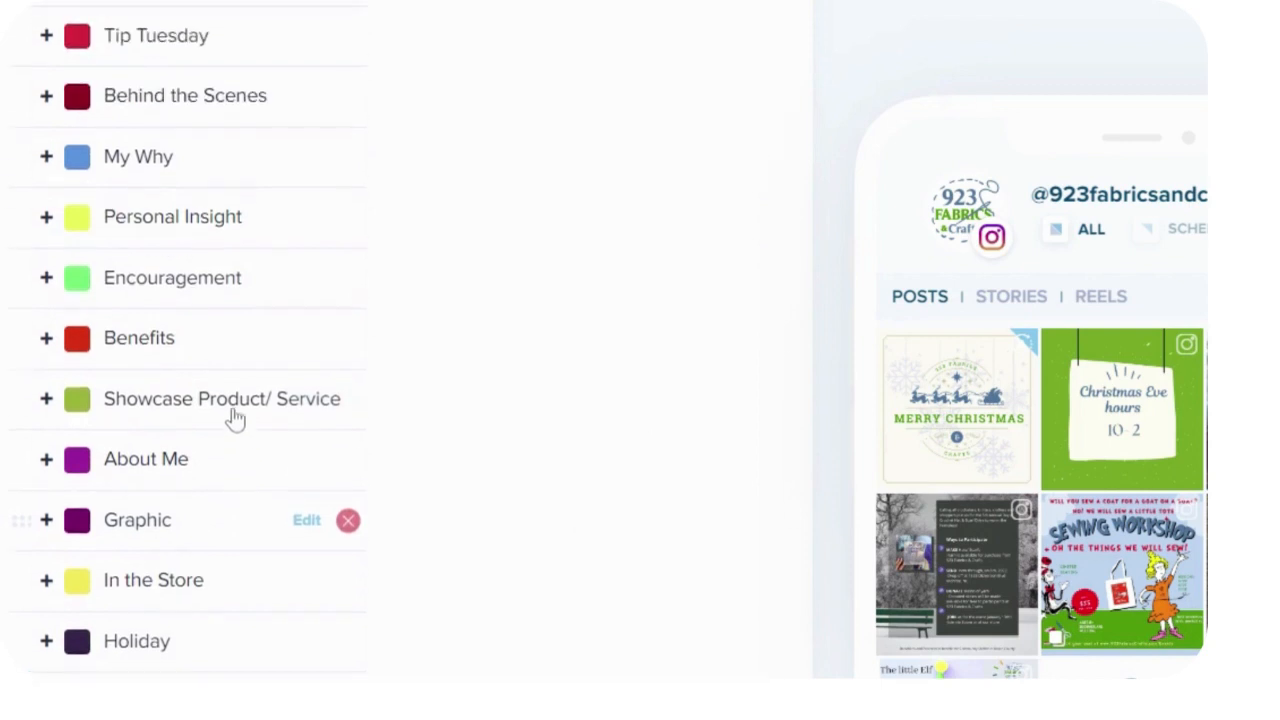
pyautogui.click(161, 656)
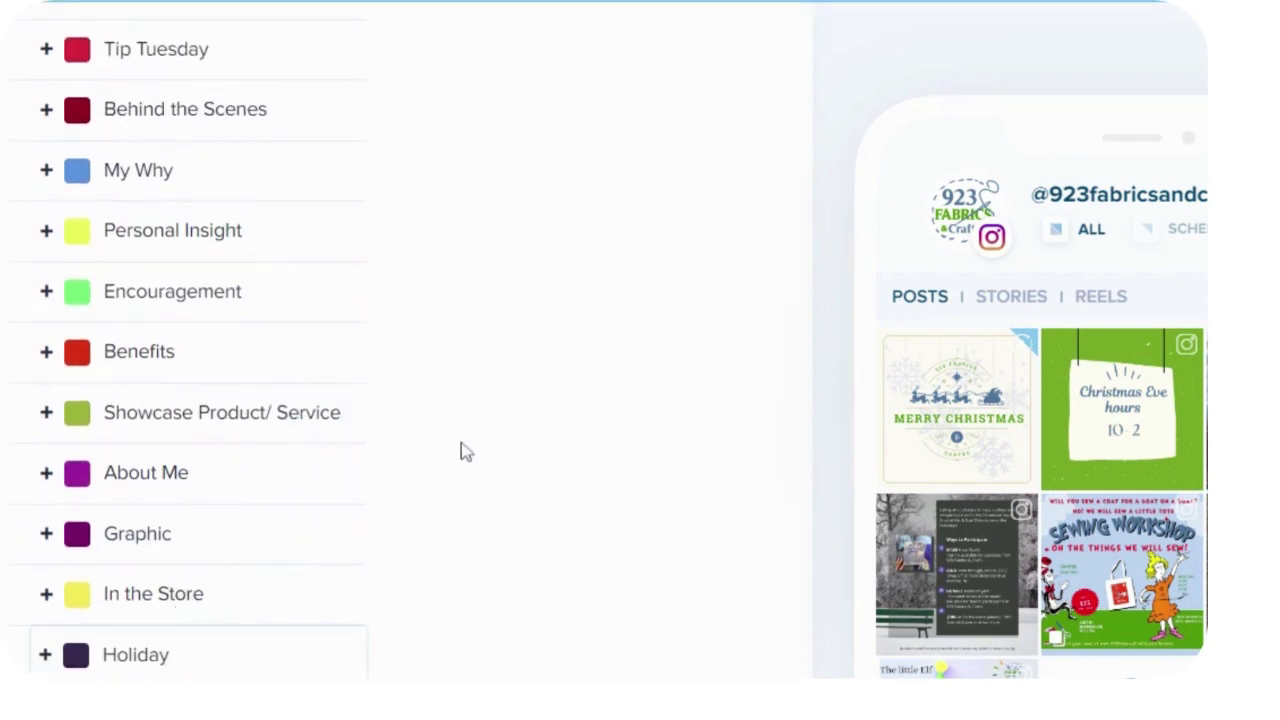
pyautogui.scroll(5, 462, 451)
pyautogui.scroll(8, 463, 445)
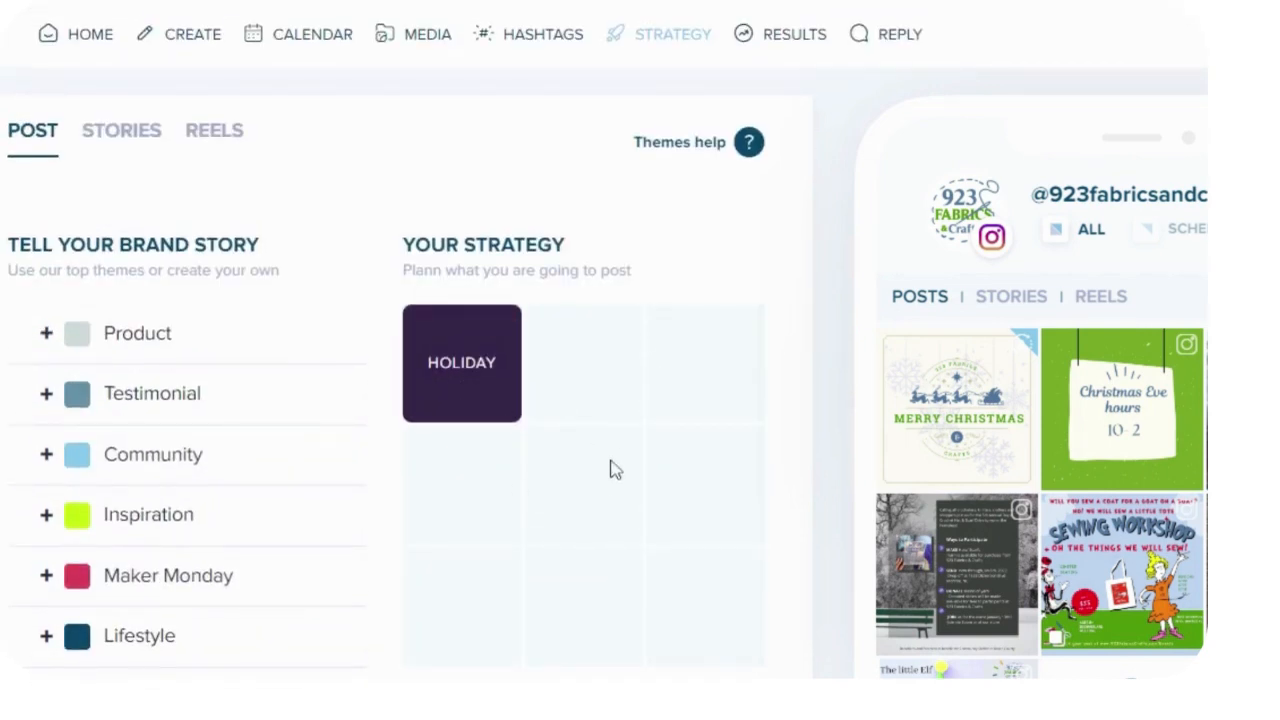
# Add the Maker Monday and Tip Tuesday themes to the post strategy grid
pyautogui.moveTo(308, 462)
pyautogui.moveTo(486, 363)
pyautogui.moveTo(957, 397)
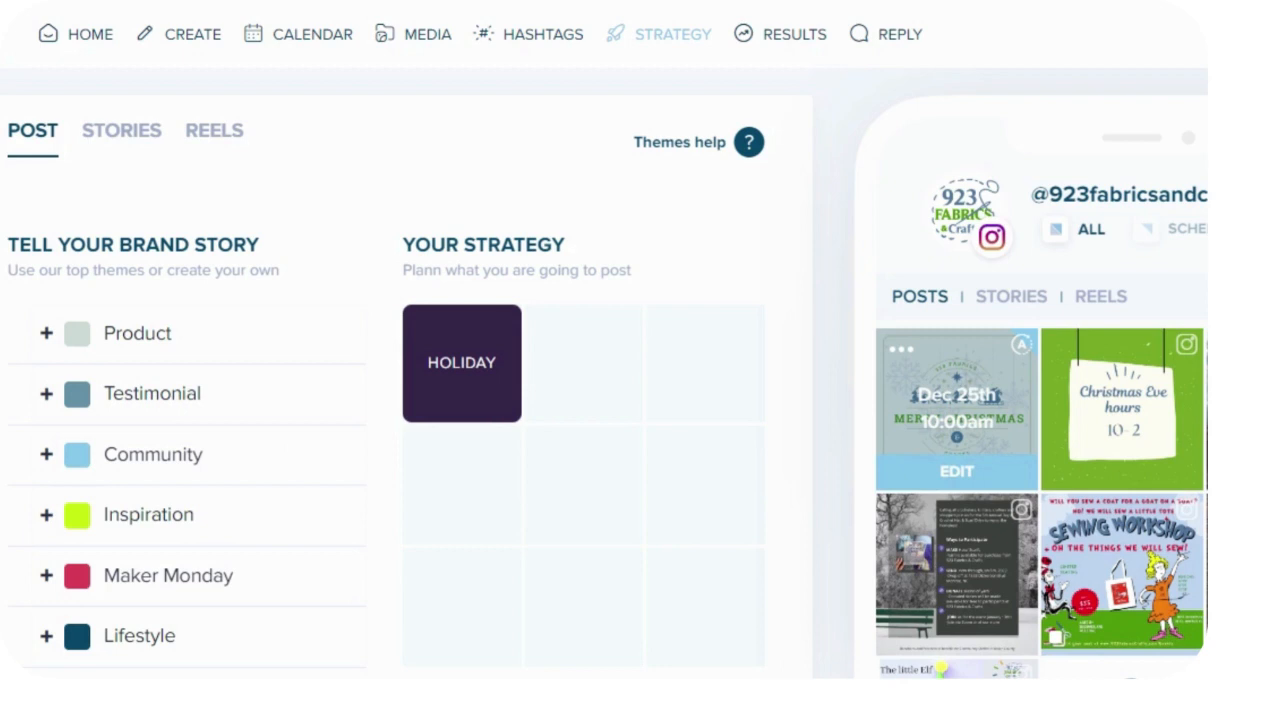
pyautogui.moveTo(445, 360)
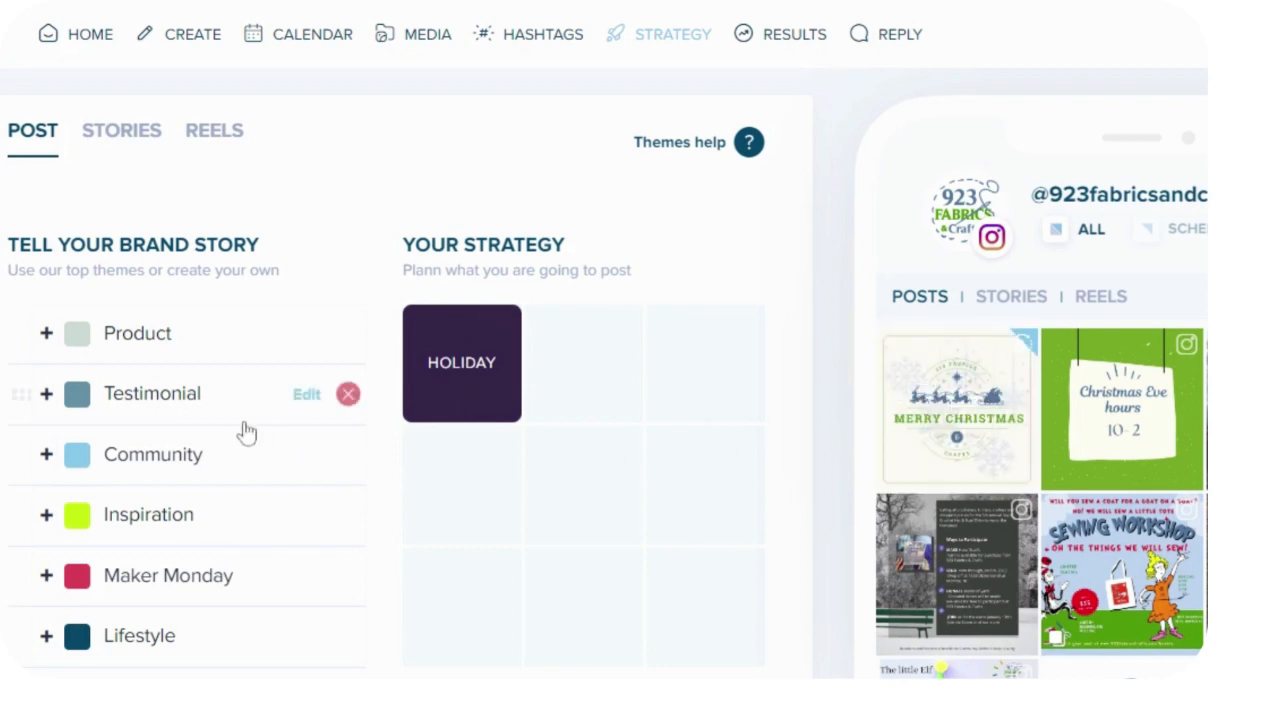
pyautogui.scroll(-1, 217, 509)
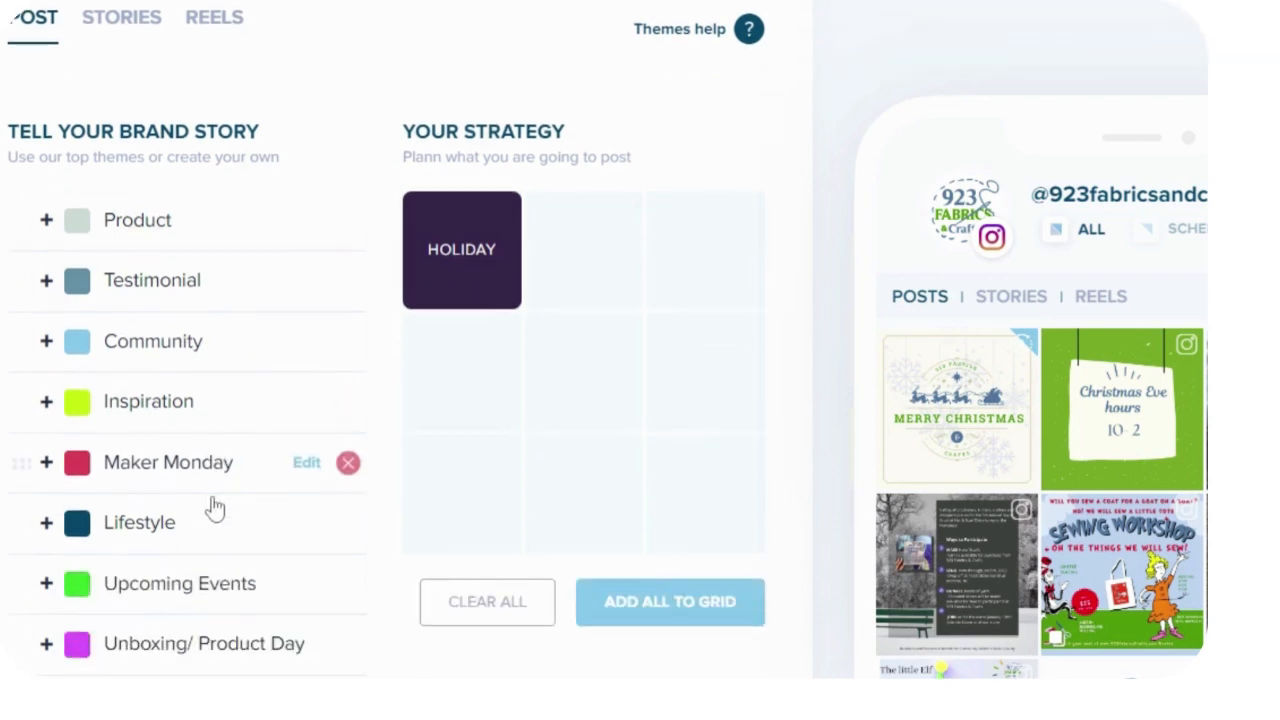
pyautogui.click(170, 468)
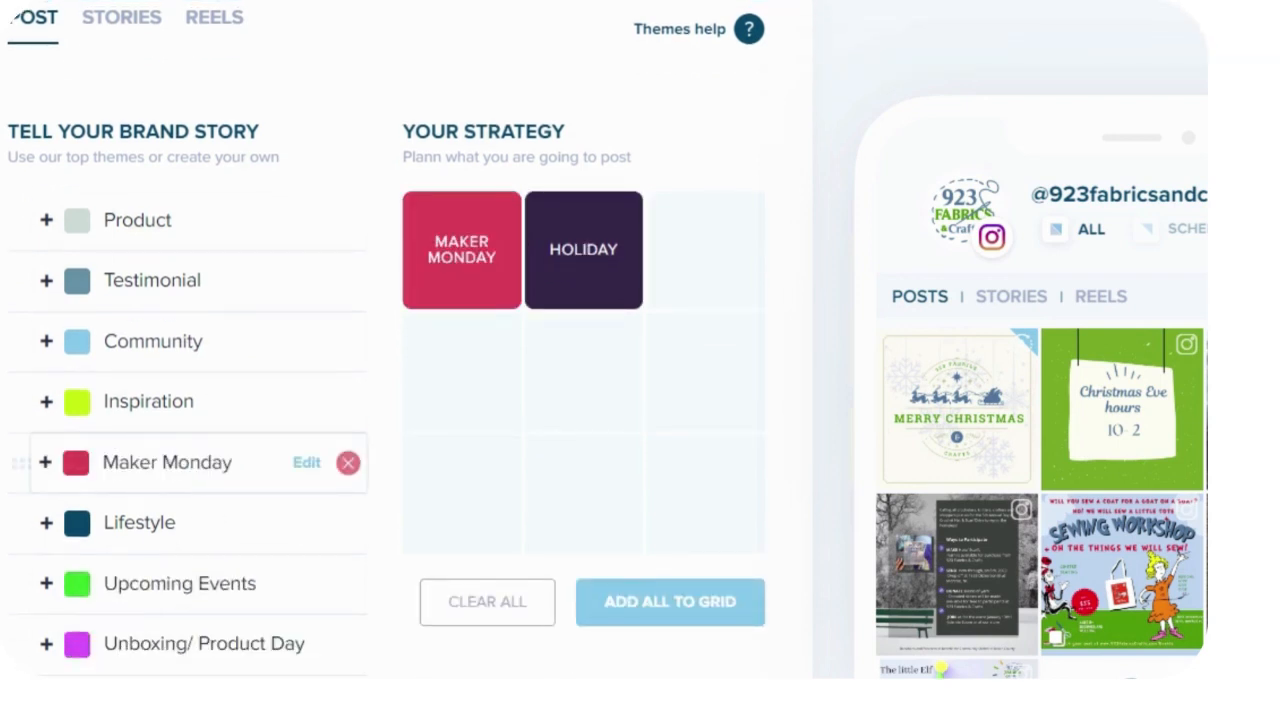
pyautogui.scroll(-3, 172, 472)
pyautogui.scroll(-2, 172, 470)
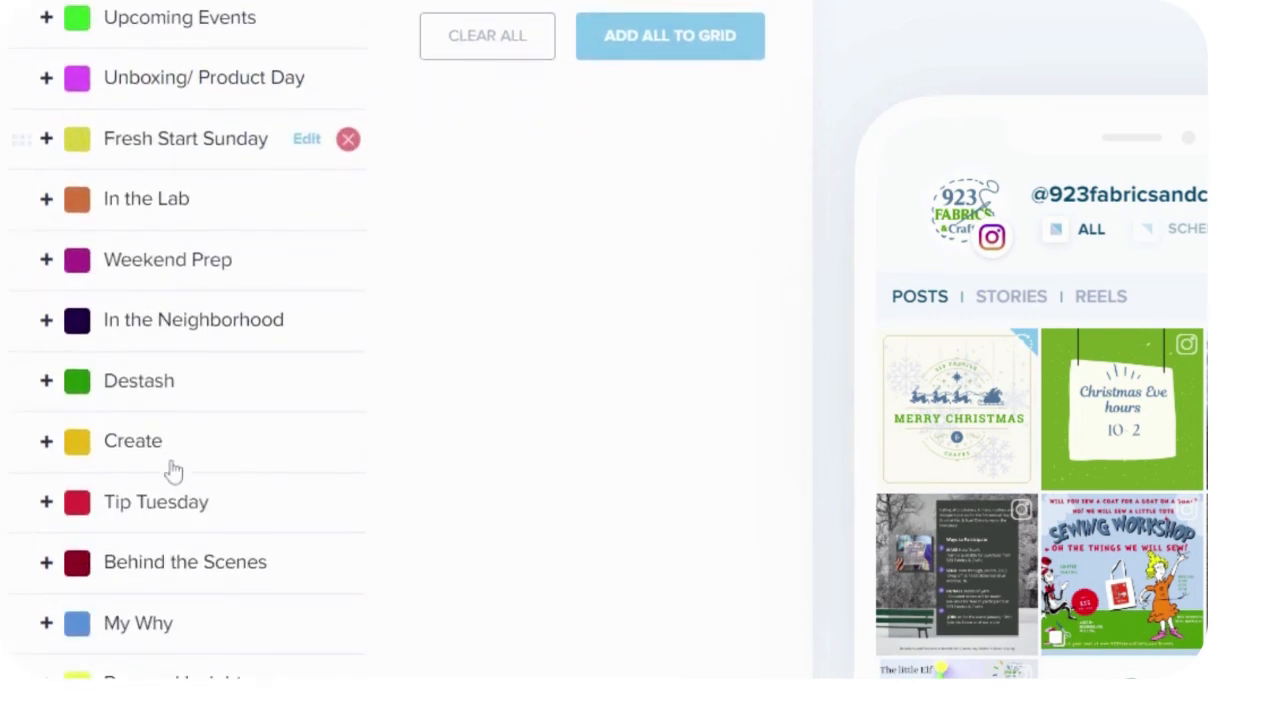
pyautogui.click(172, 505)
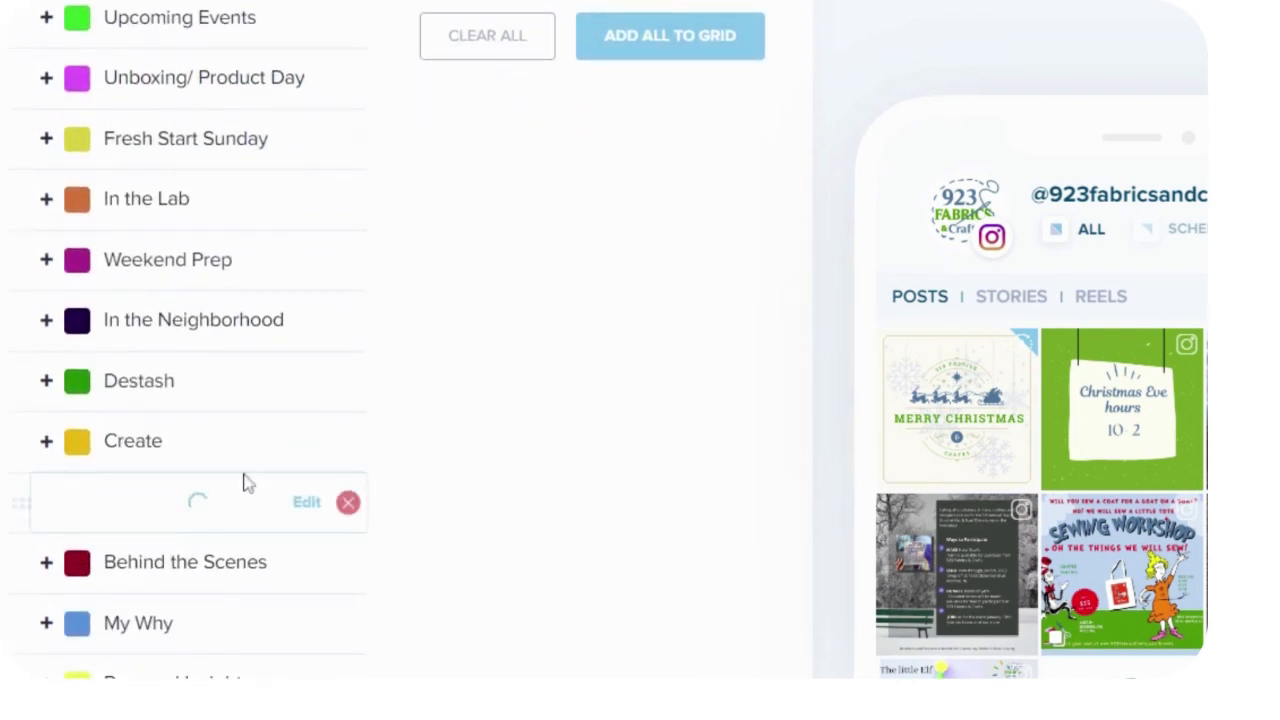
# Add the Inspiration and Unboxing/ Product Day themes to the post strategy grid
pyautogui.scroll(4, 480, 400)
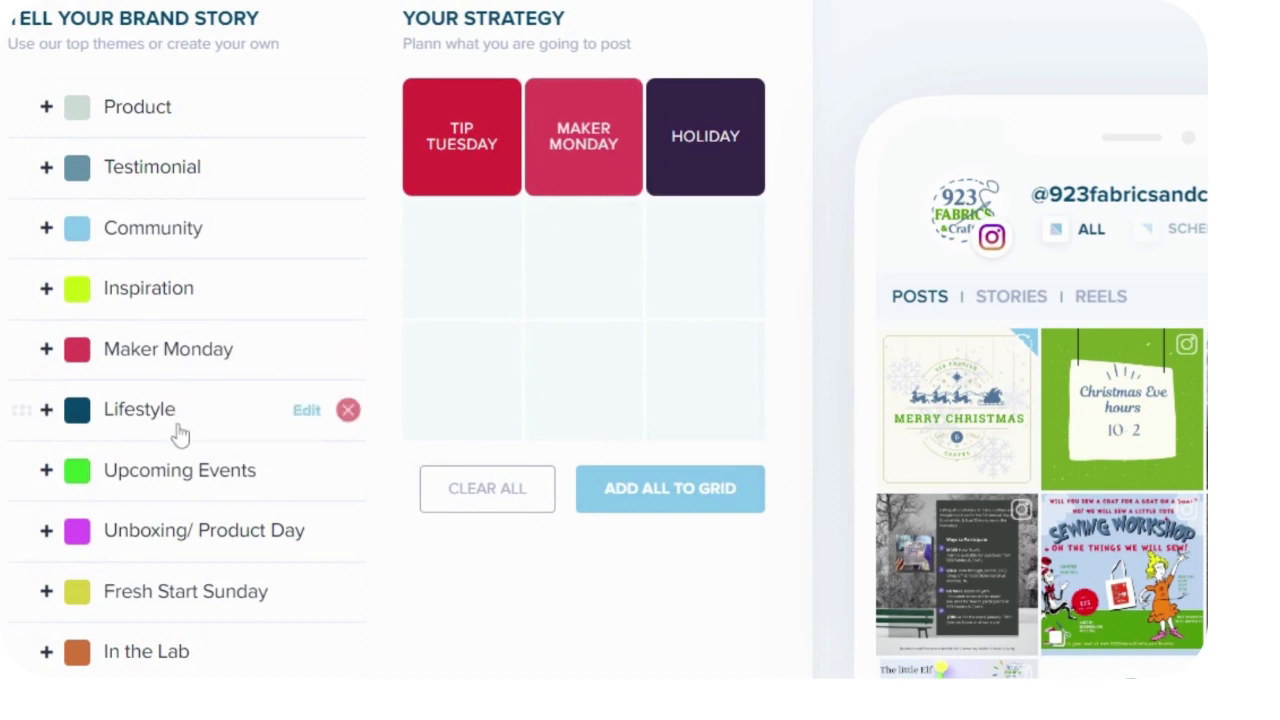
pyautogui.click(133, 299)
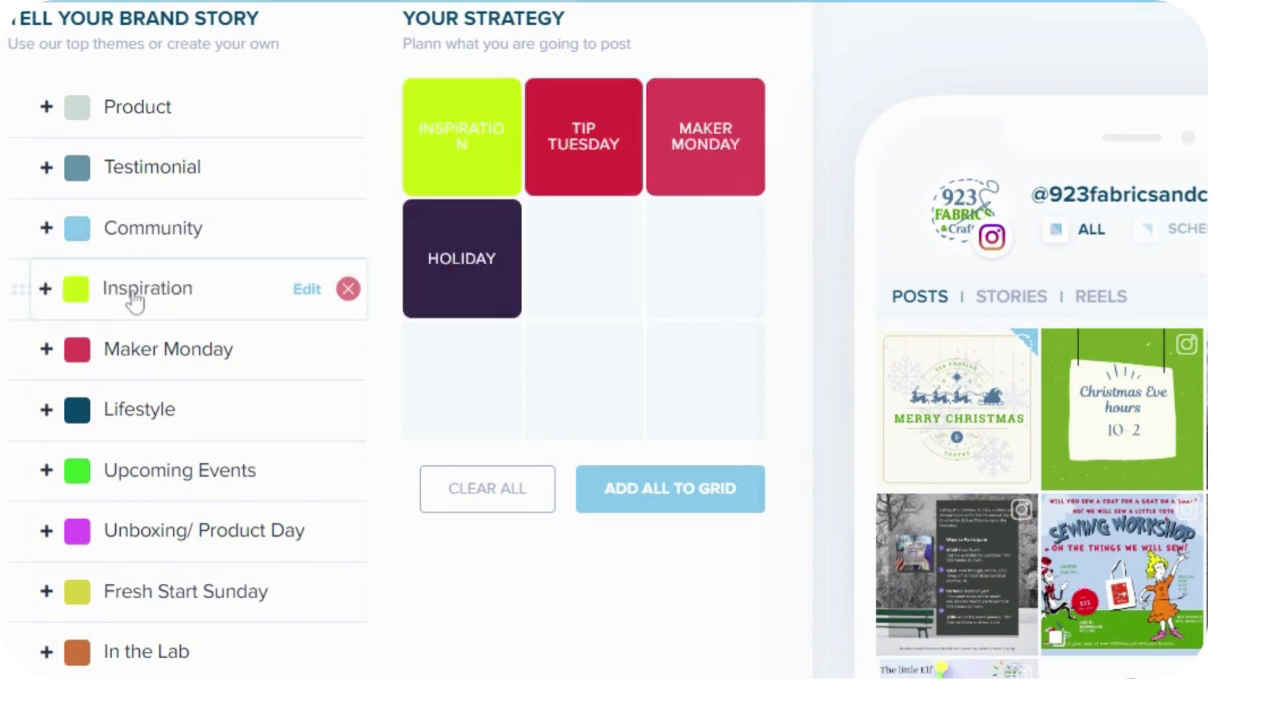
pyautogui.click(170, 540)
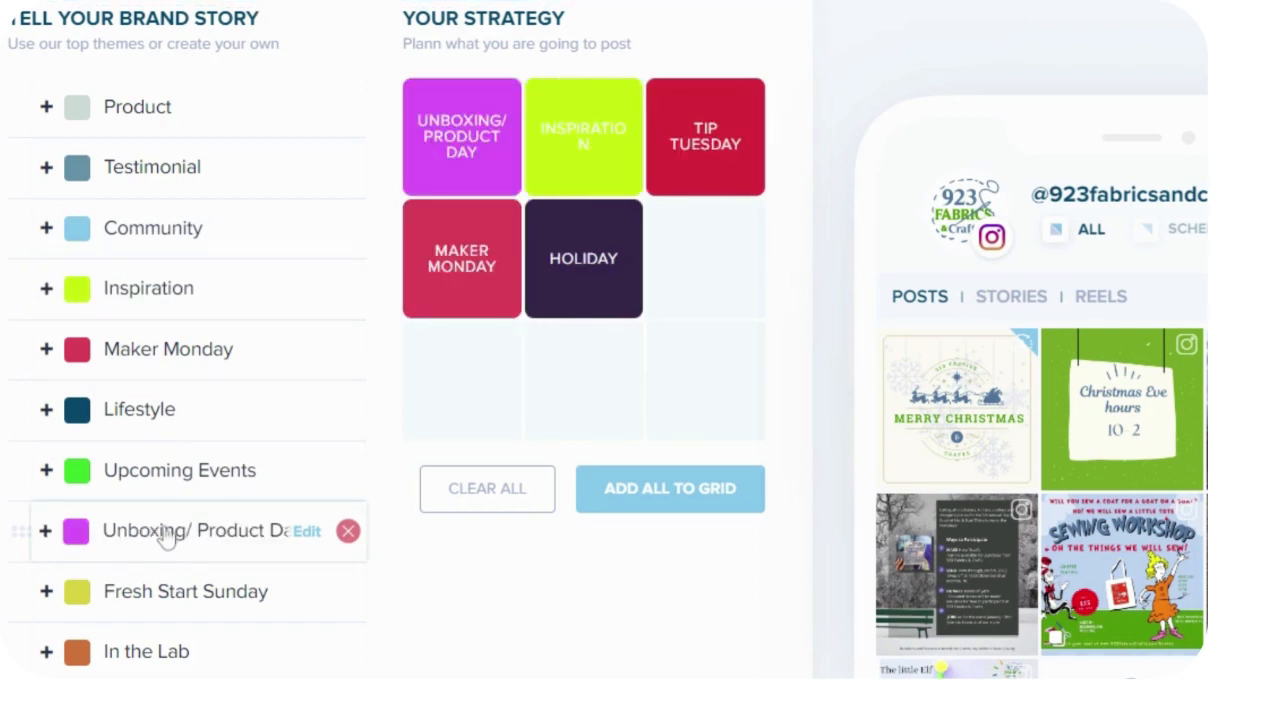
# Add the Weekend Prep and In the Store themes to the post strategy grid
pyautogui.scroll(-2, 165, 525)
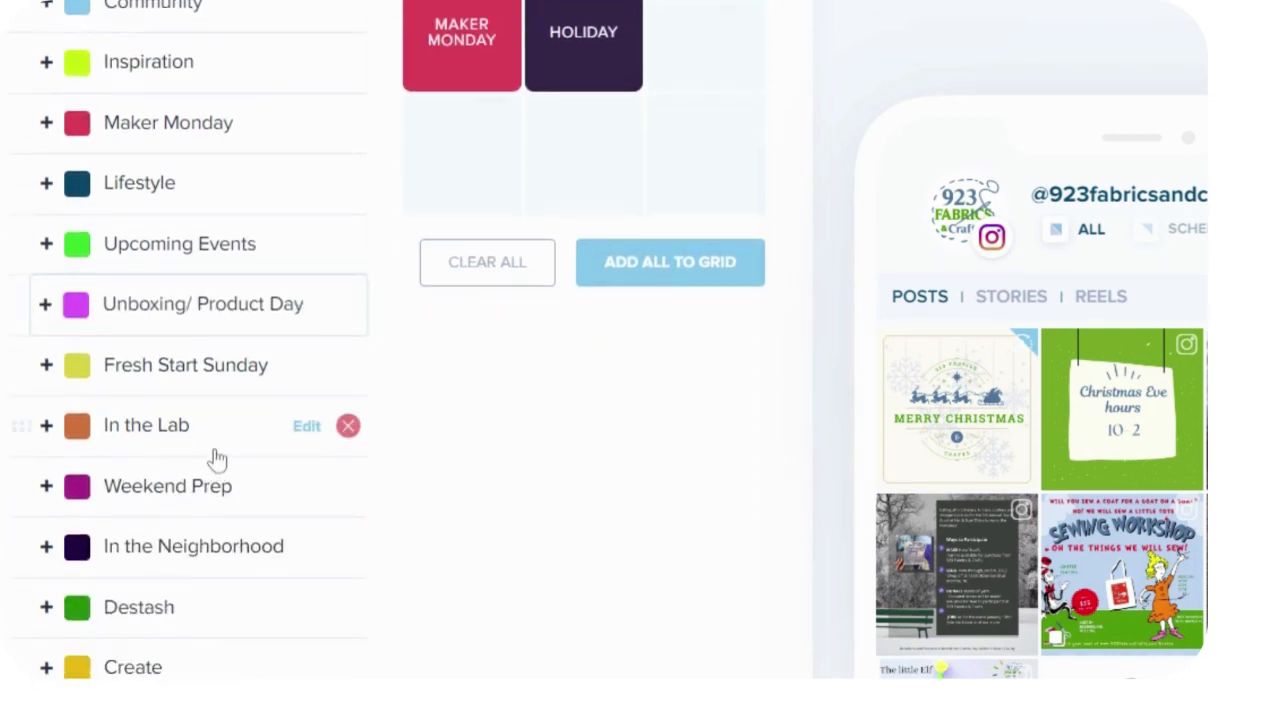
pyautogui.click(143, 494)
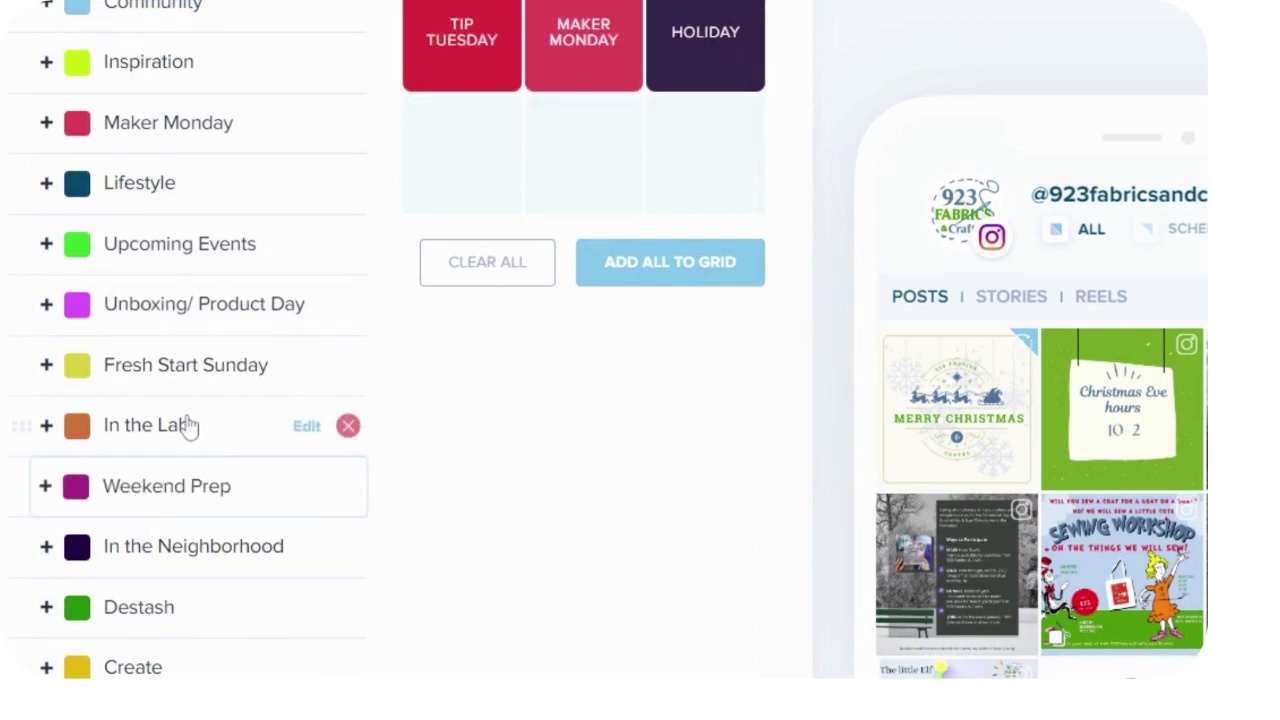
pyautogui.scroll(-8, 186, 424)
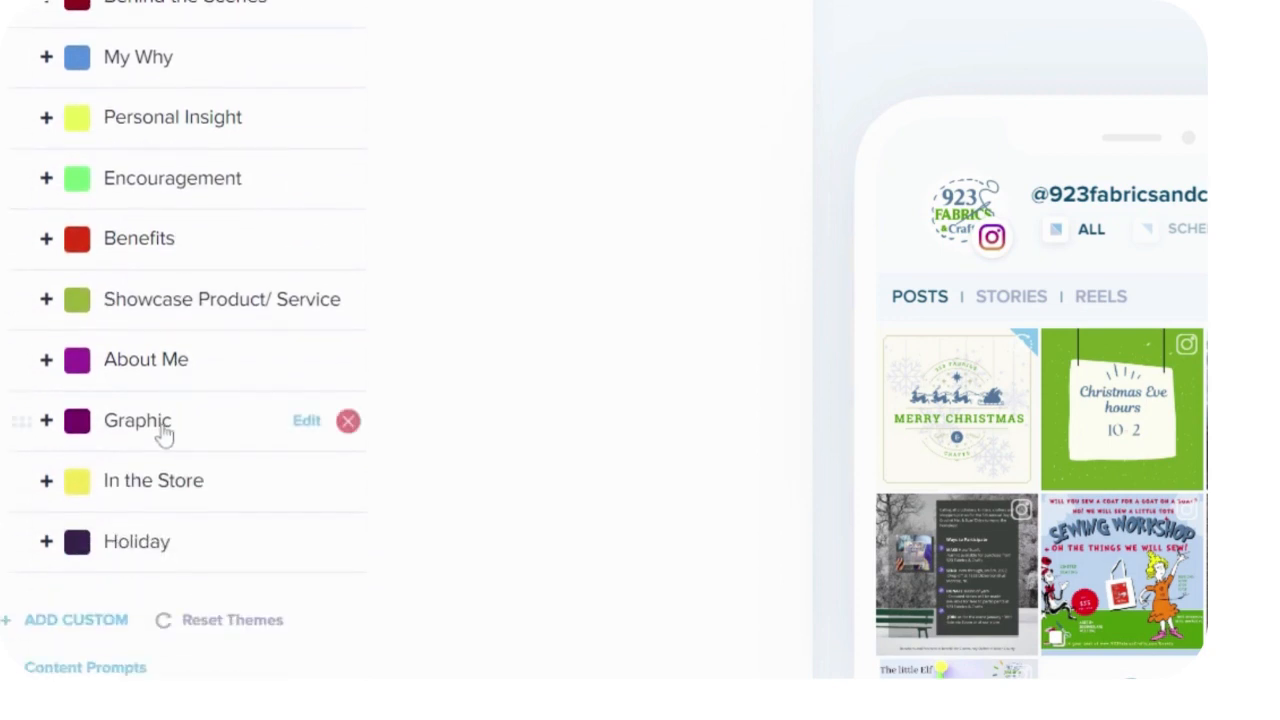
pyautogui.click(149, 490)
# Move the Holiday theme to the first position of the strategy grid, ahead of In the Store
pyautogui.scroll(8, 350, 372)
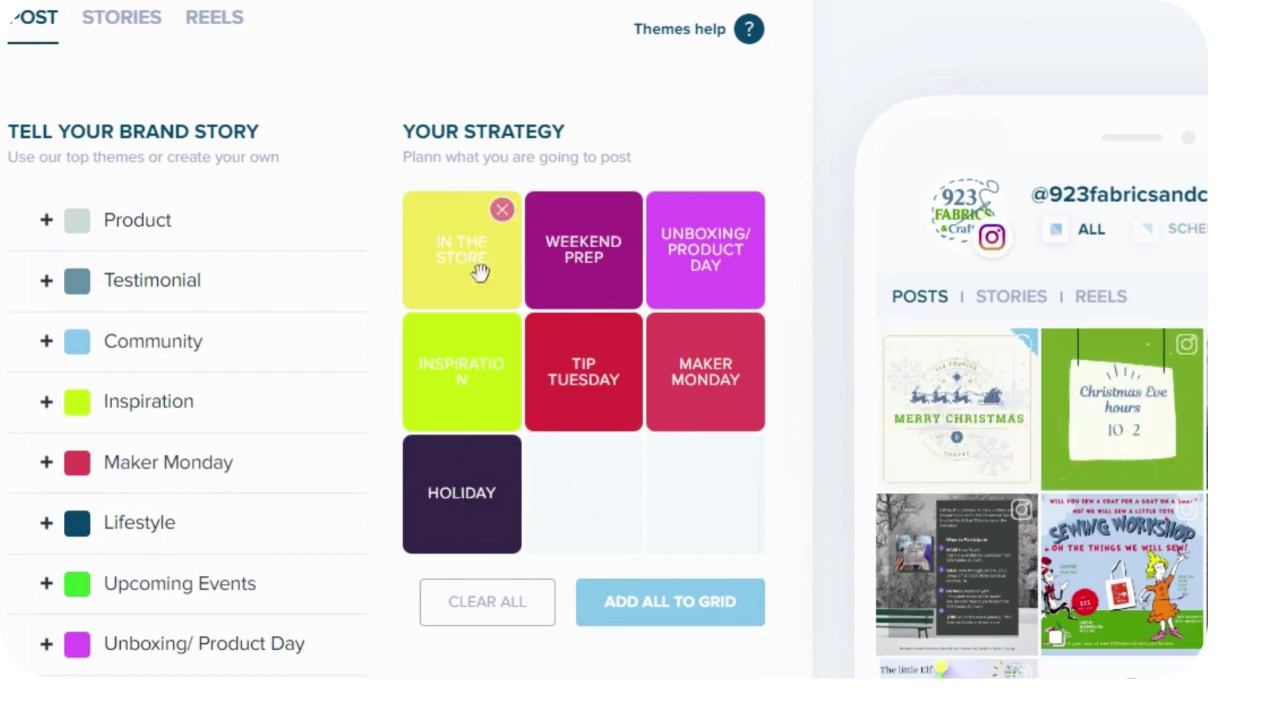
pyautogui.moveTo(1087, 443)
pyautogui.moveTo(899, 418)
pyautogui.moveTo(472, 500); pyautogui.dragTo(466, 255)
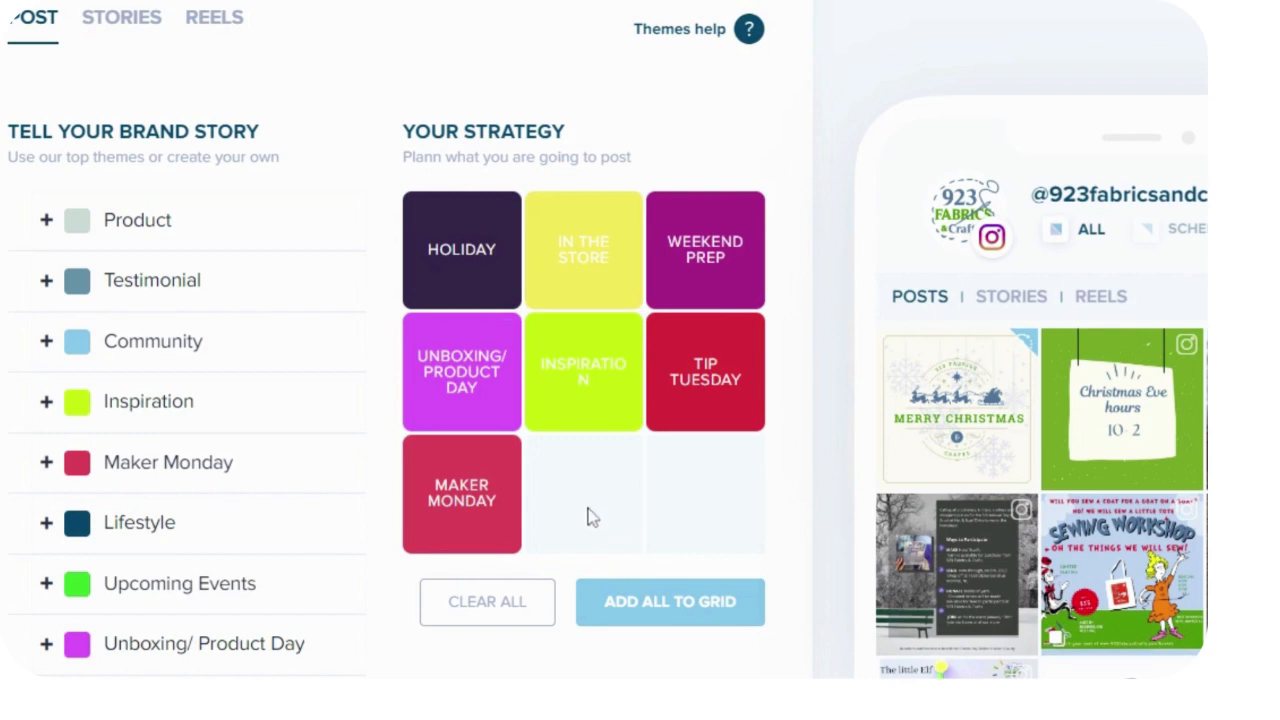
# Add the Upcoming Events theme to the strategy grid and delete the Unboxing/ Product Day theme from it
pyautogui.moveTo(486, 380)
pyautogui.moveTo(257, 586)
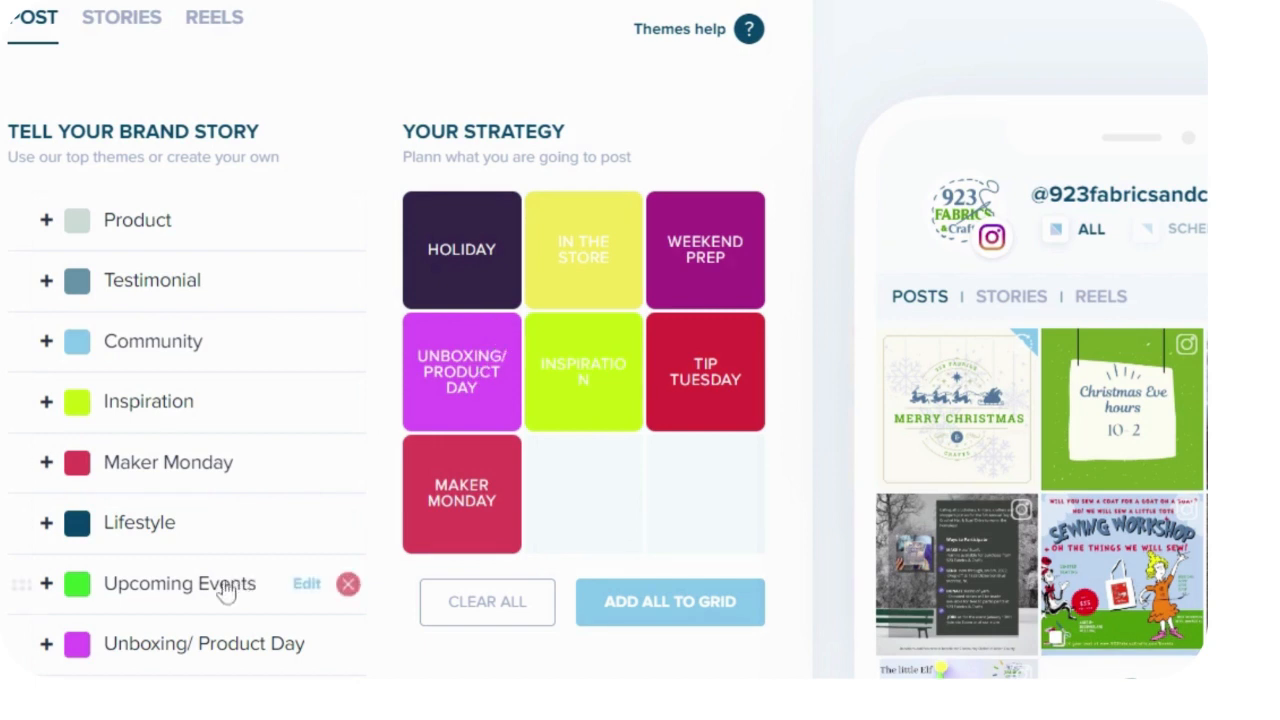
pyautogui.click(148, 588)
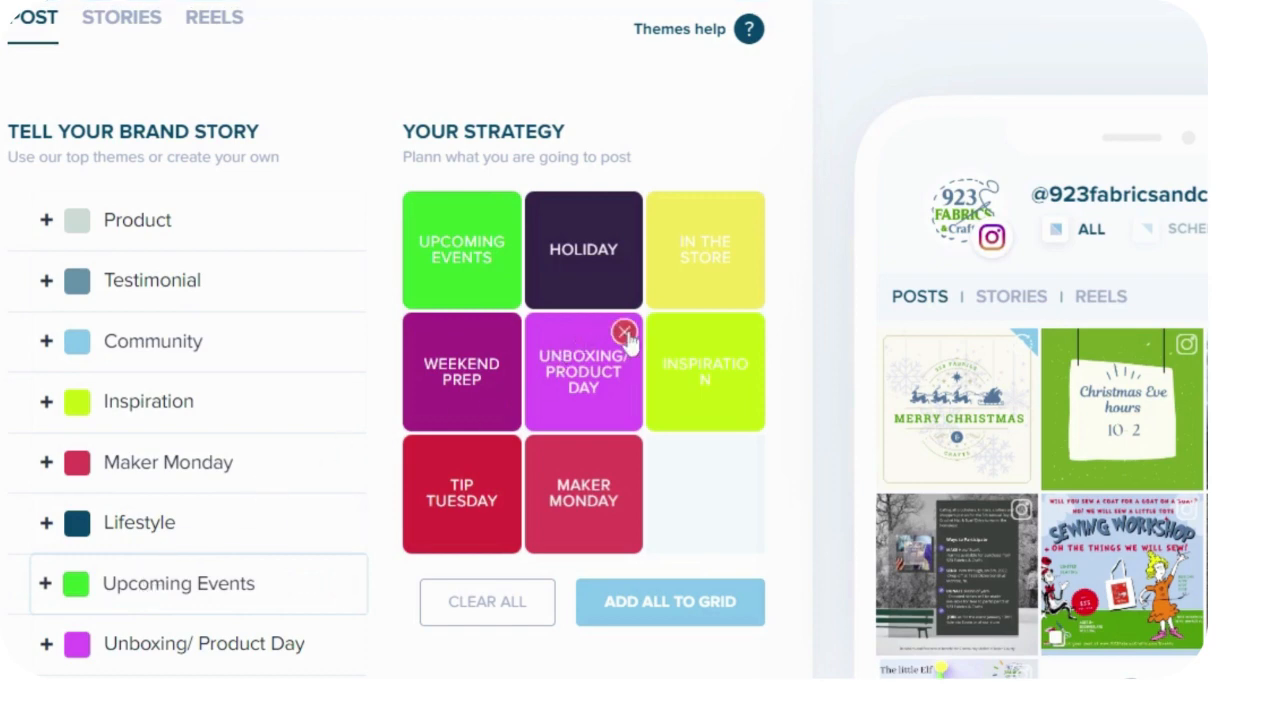
pyautogui.click(624, 333)
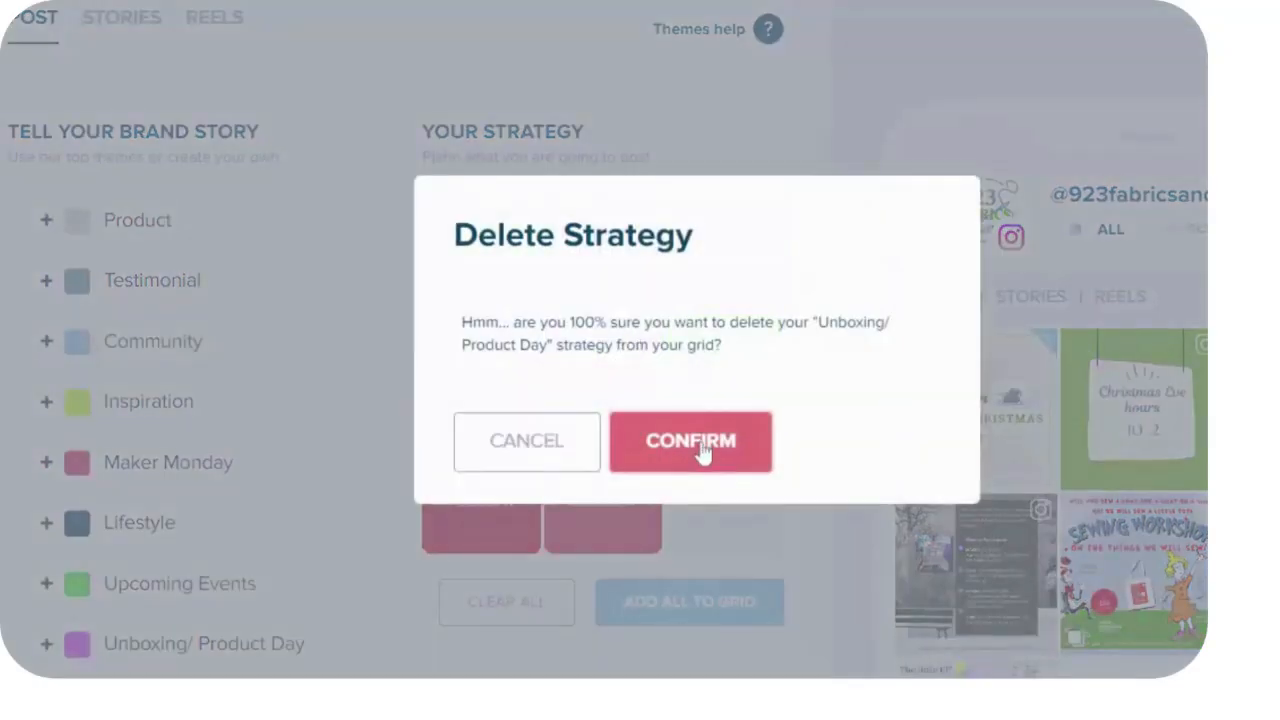
pyautogui.click(701, 452)
# Move the Upcoming Events theme to the start of the strategy's second row, just before Inspiration
pyautogui.moveTo(503, 252)
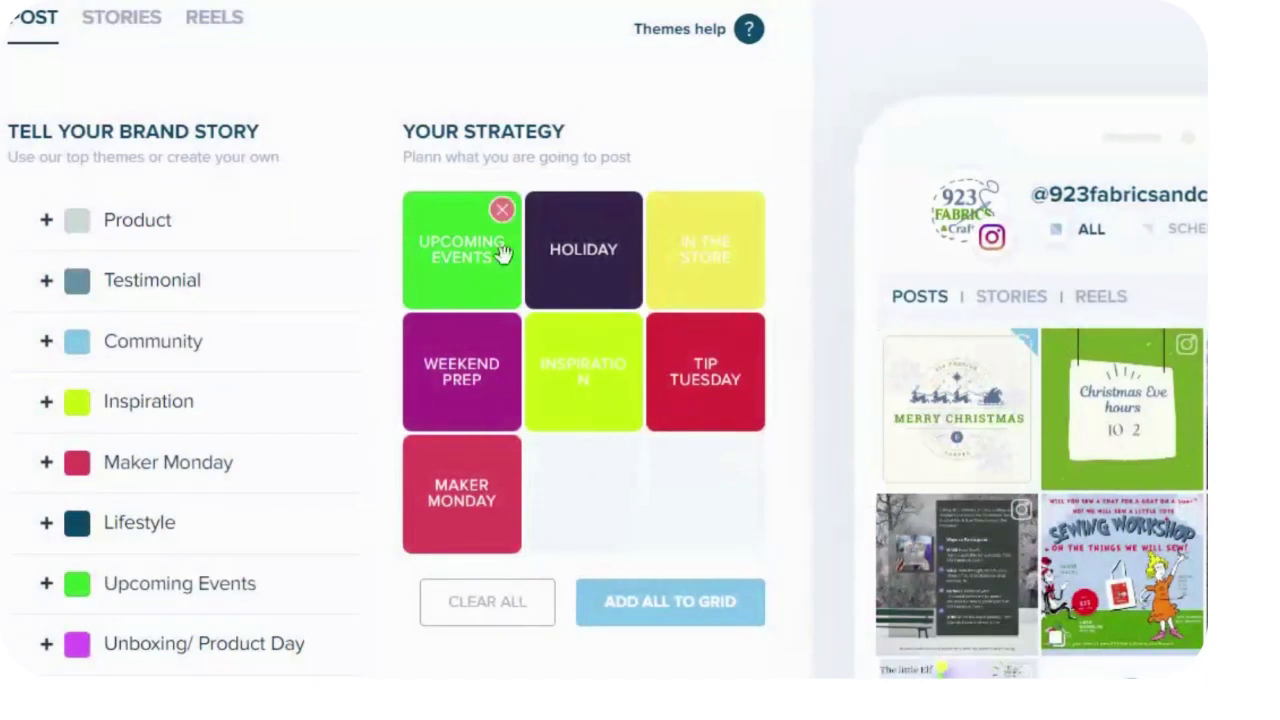
pyautogui.moveTo(465, 256); pyautogui.dragTo(590, 372)
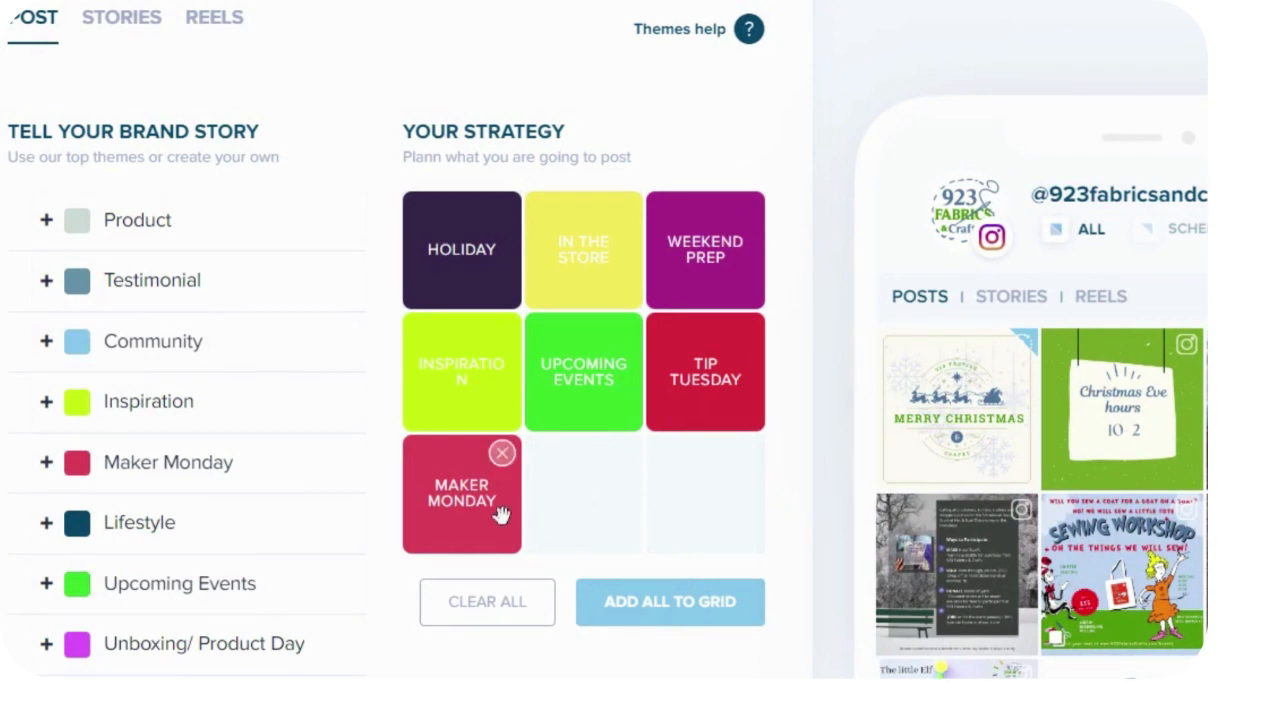
pyautogui.moveTo(743, 378)
pyautogui.moveTo(457, 397); pyautogui.dragTo(577, 406)
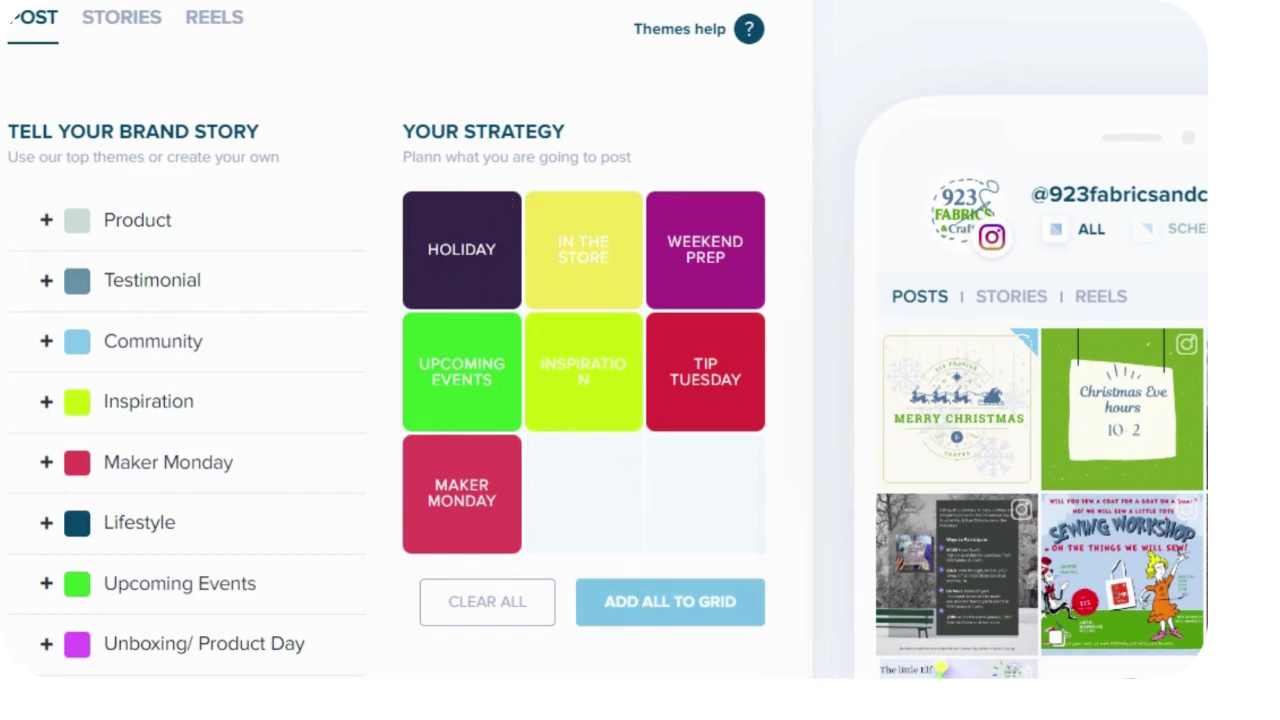
# Add all strategy themes to the Instagram grid and review how the placeholders sit above the existing posts
pyautogui.click(615, 584)
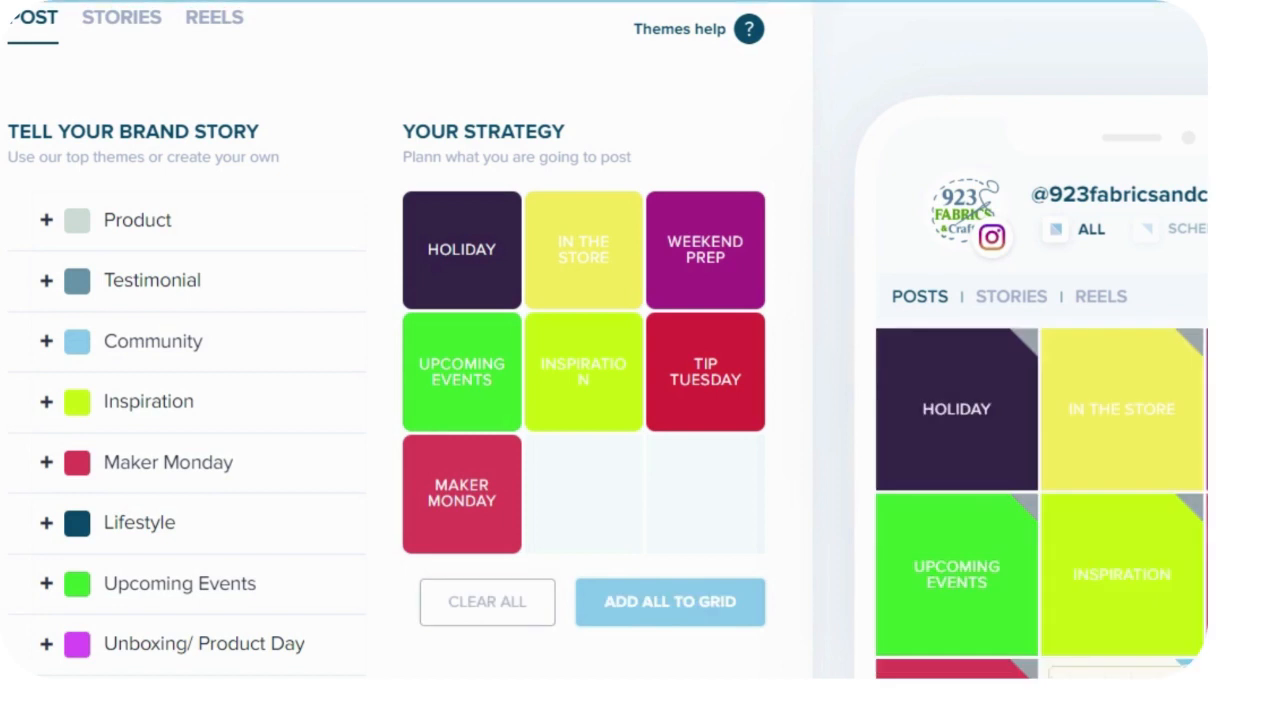
pyautogui.scroll(-2, 1143, 460)
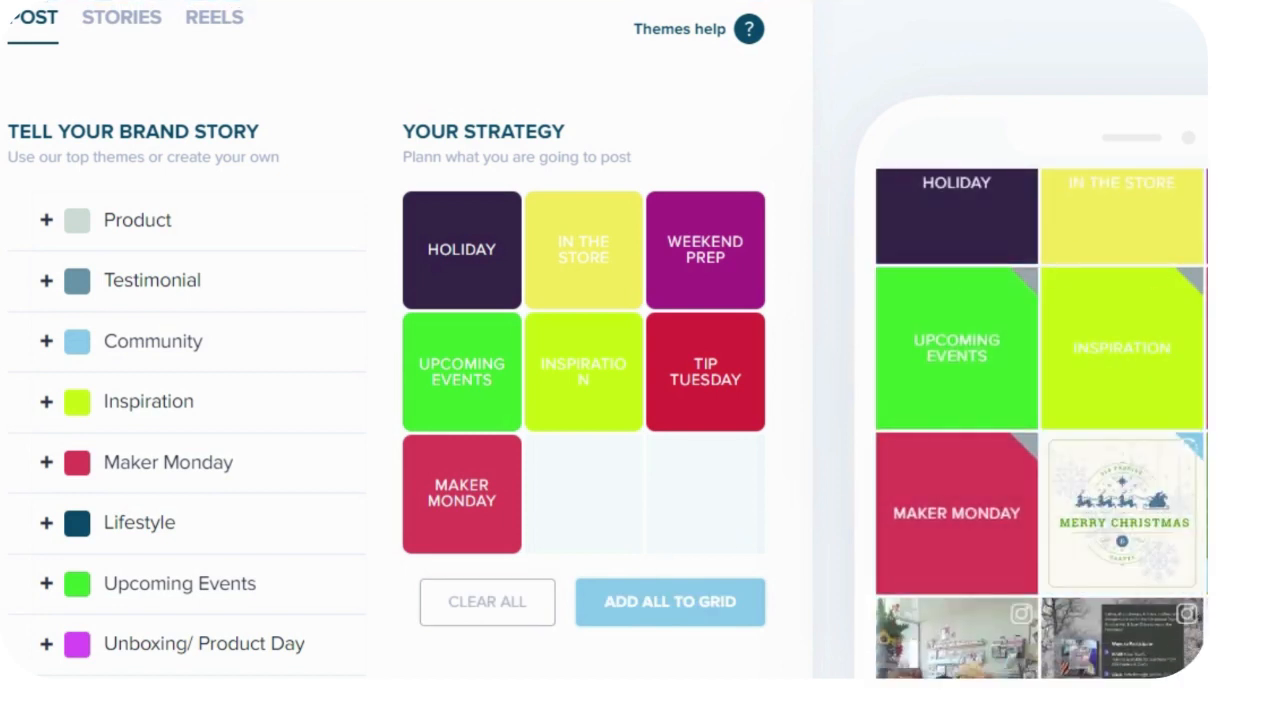
pyautogui.moveTo(1180, 408)
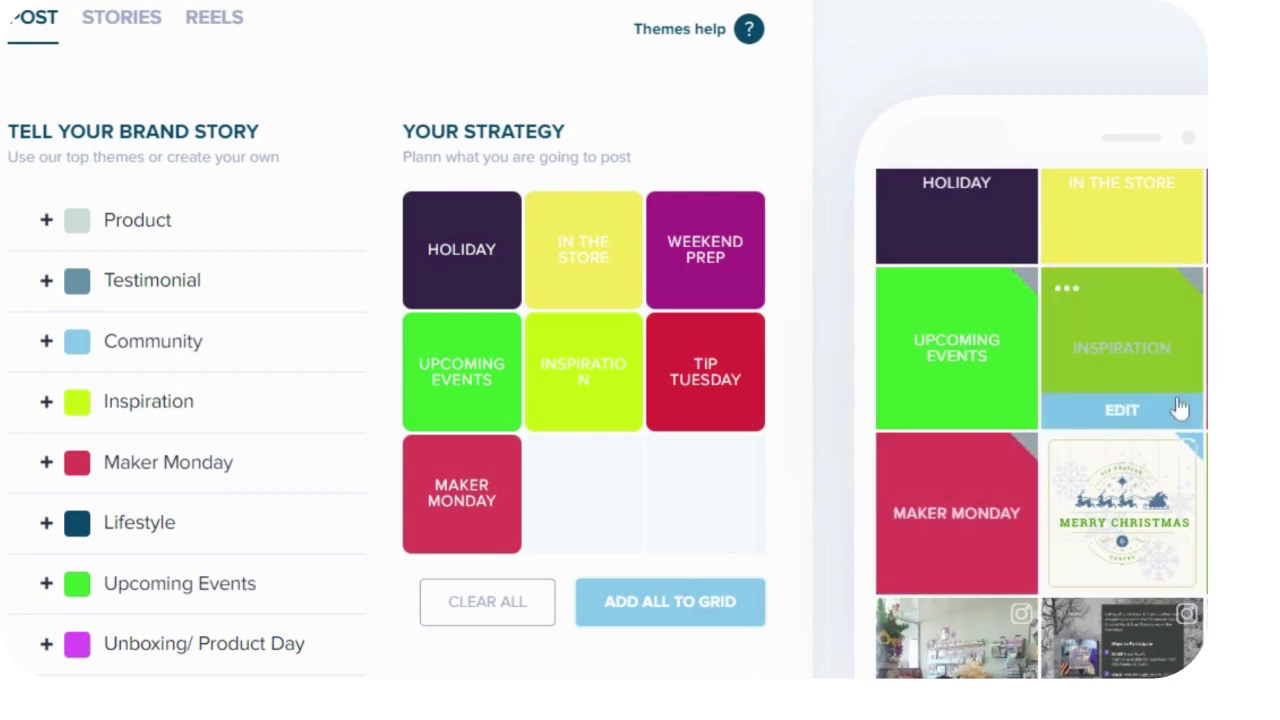
pyautogui.scroll(1, 1180, 408)
pyautogui.moveTo(1153, 554)
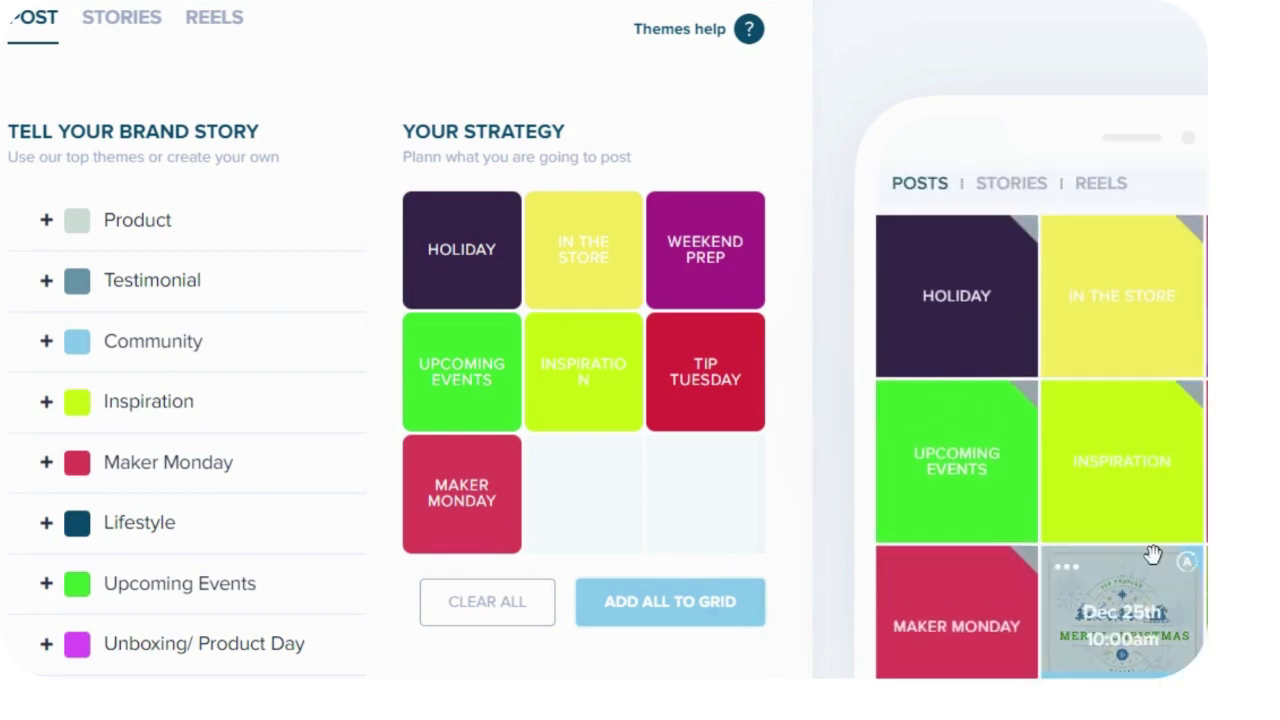
pyautogui.scroll(-2, 1076, 500)
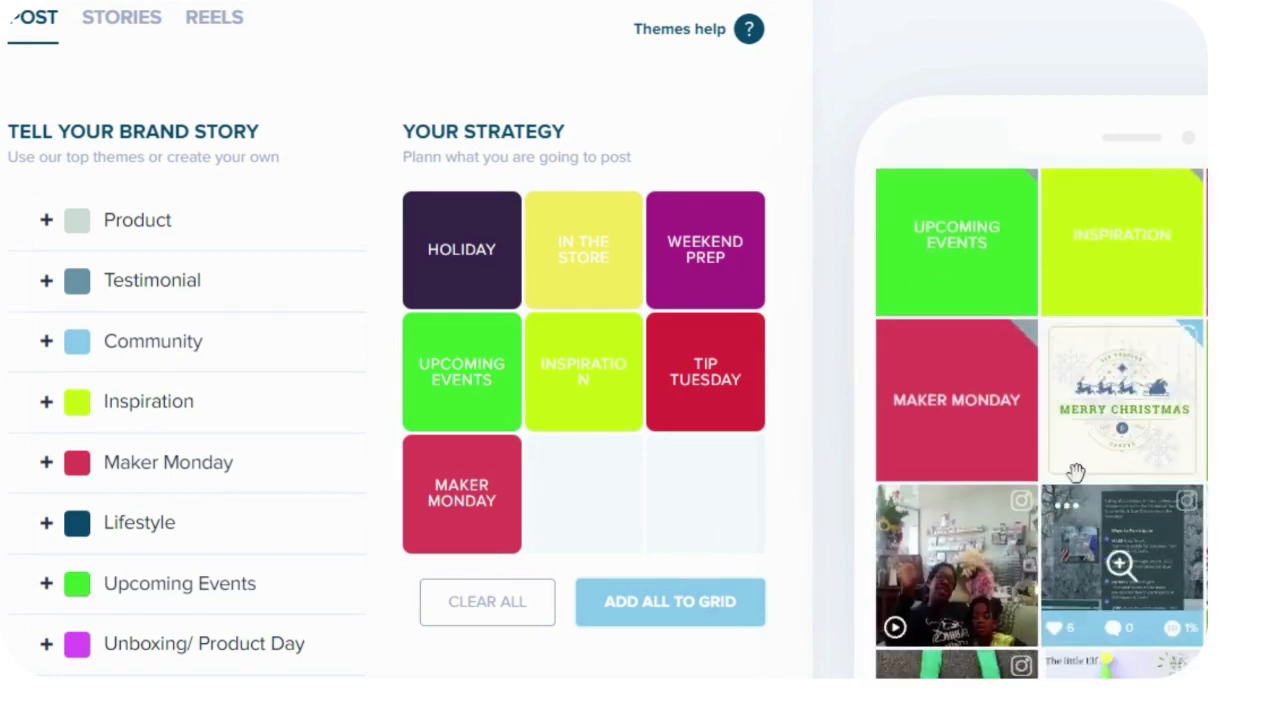
pyautogui.scroll(4, 1084, 460)
# Open the Holiday placeholder as a post and choose Canva as the source for its media
pyautogui.moveTo(928, 480)
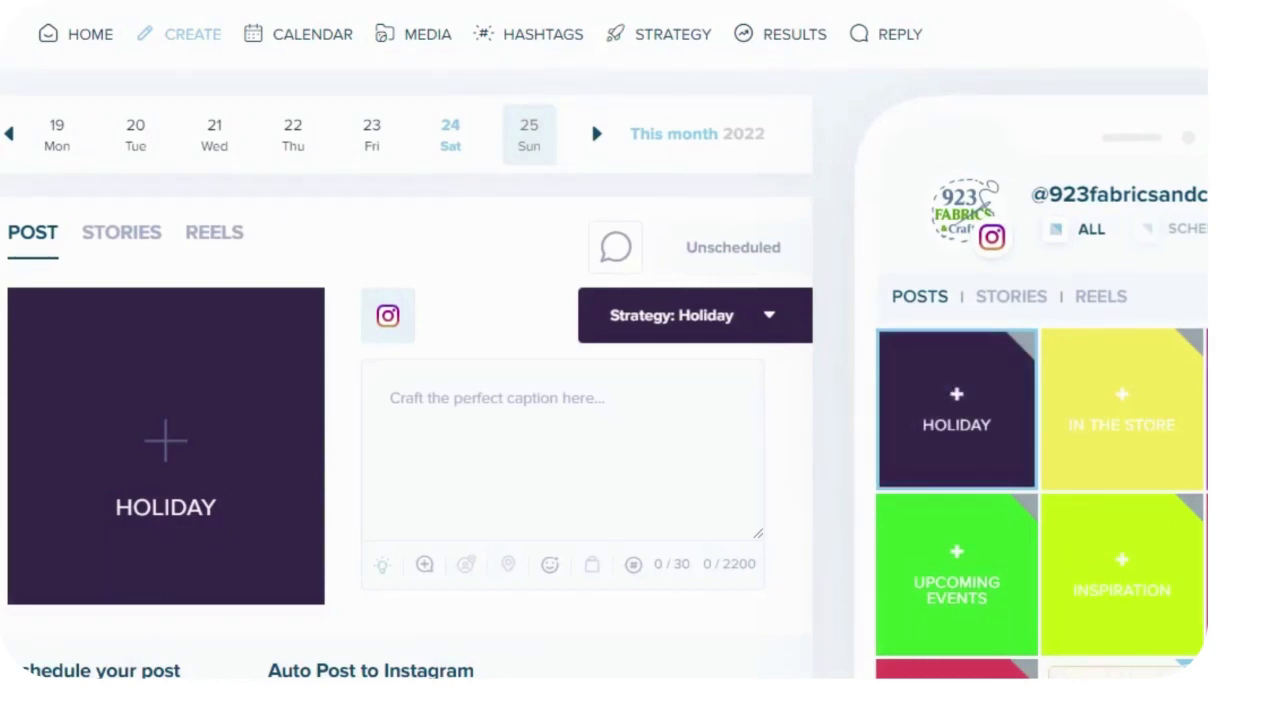
pyautogui.scroll(-2, 400, 400)
pyautogui.moveTo(951, 363)
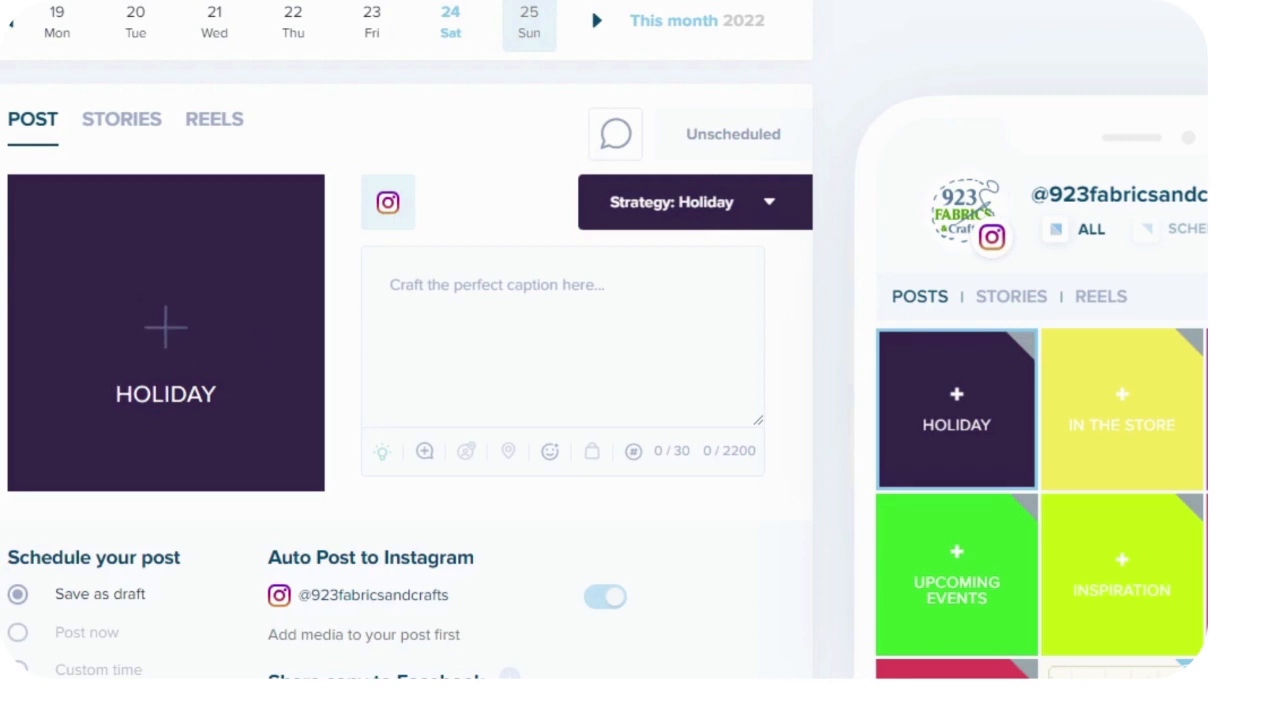
pyautogui.click(166, 330)
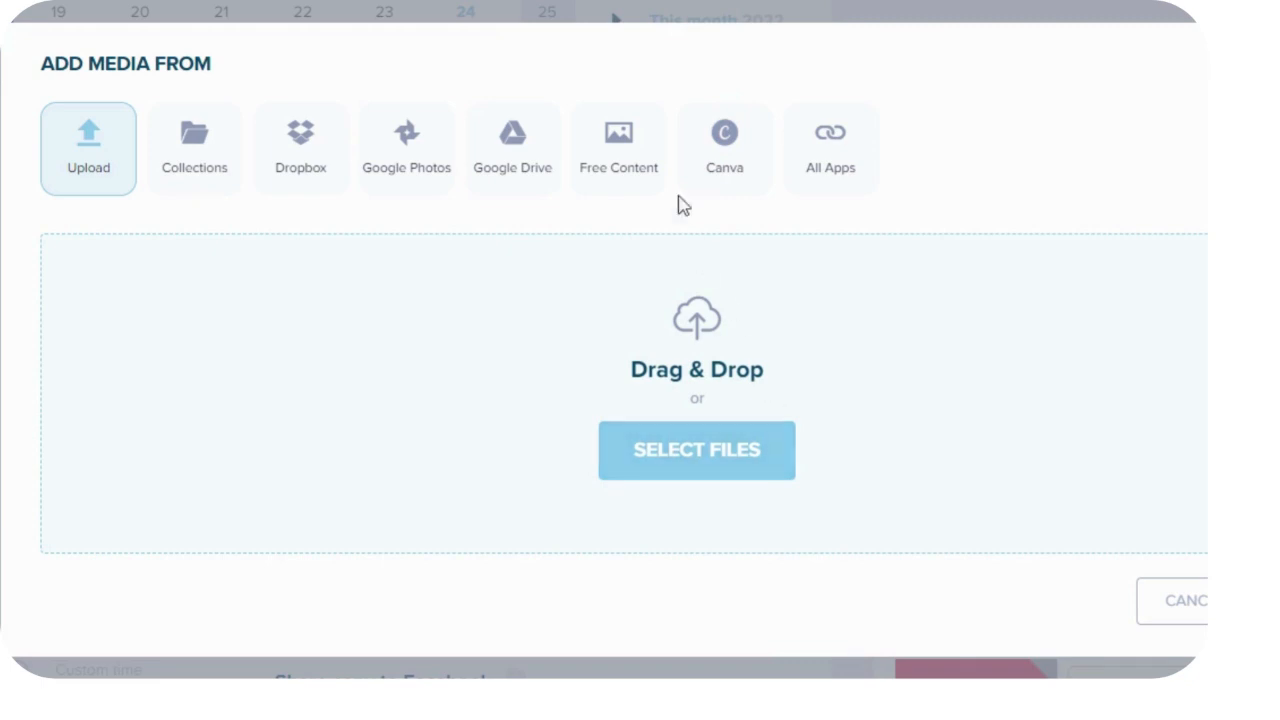
pyautogui.click(738, 142)
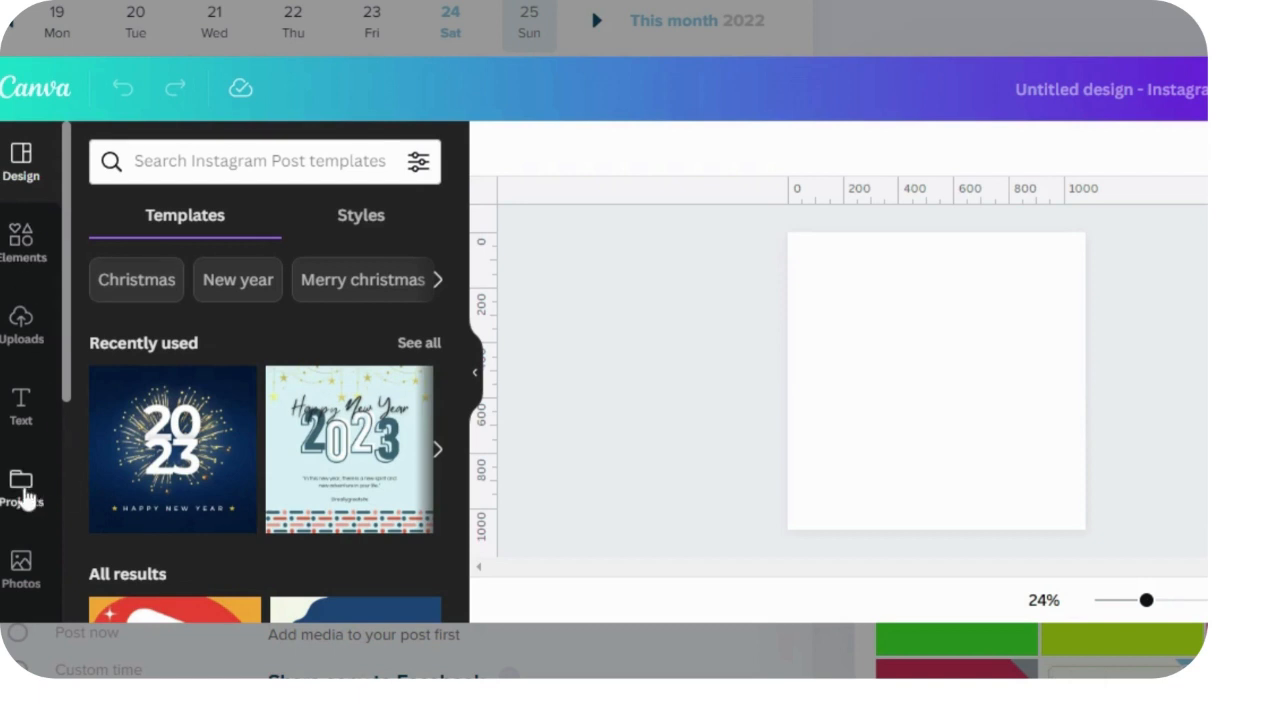
# Place the New Year Instagram design from your Canva projects on the canvas and add it to the Holiday post
pyautogui.click(24, 495)
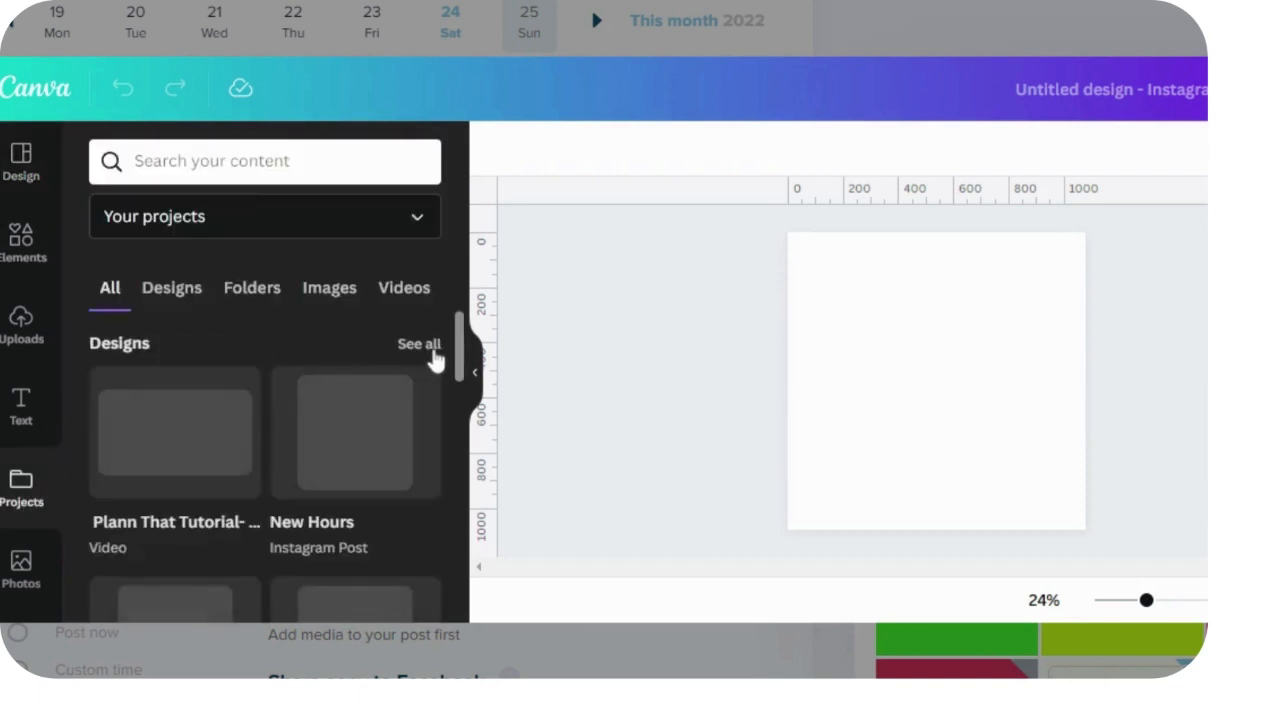
pyautogui.click(424, 346)
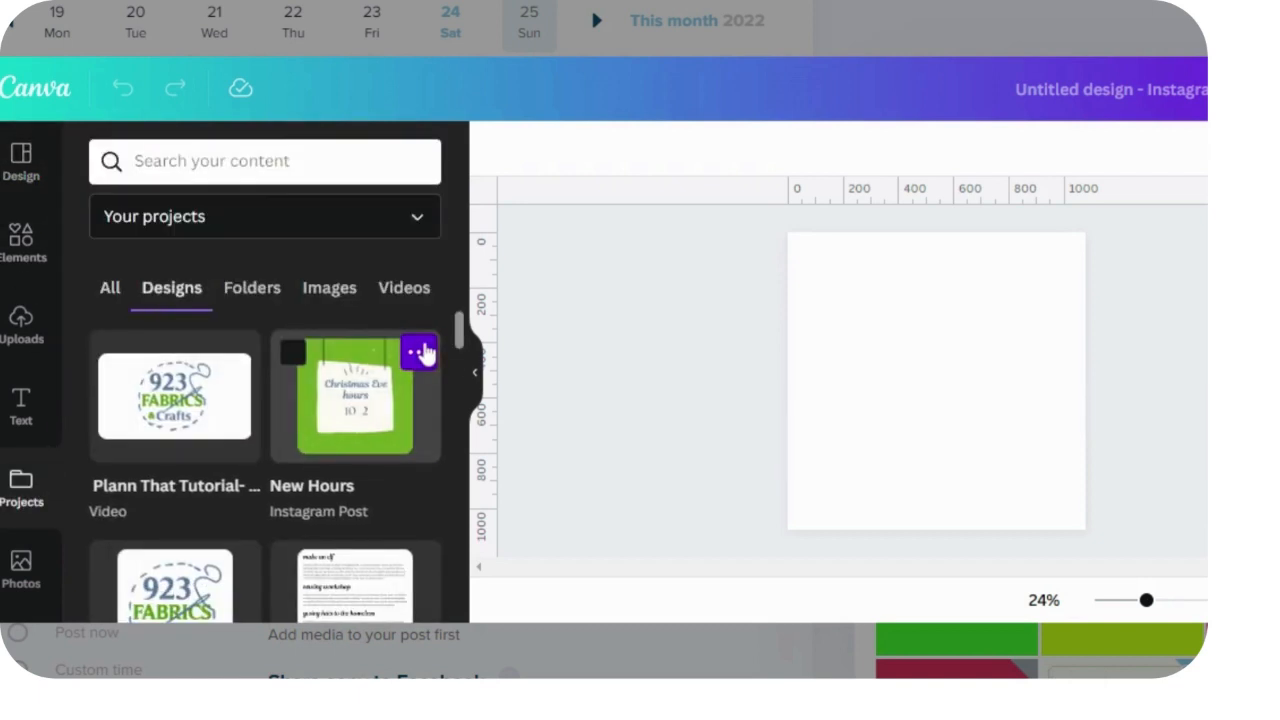
pyautogui.scroll(-4, 403, 429)
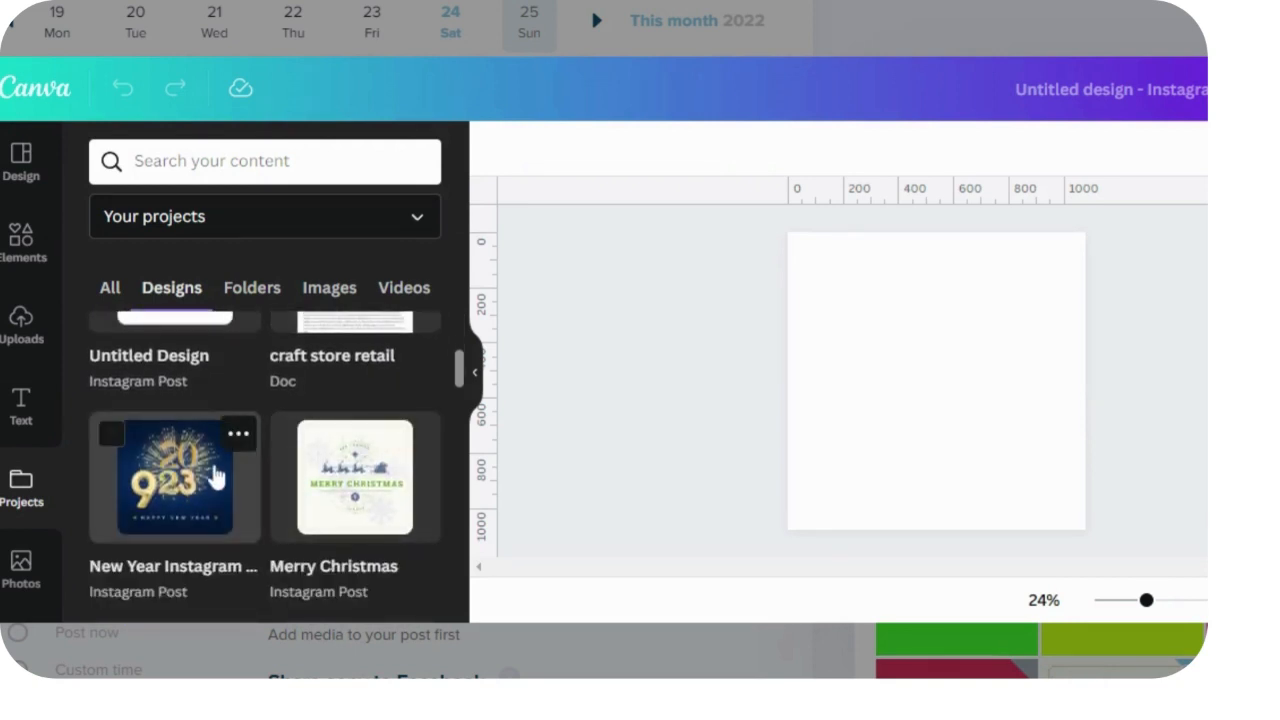
pyautogui.click(214, 471)
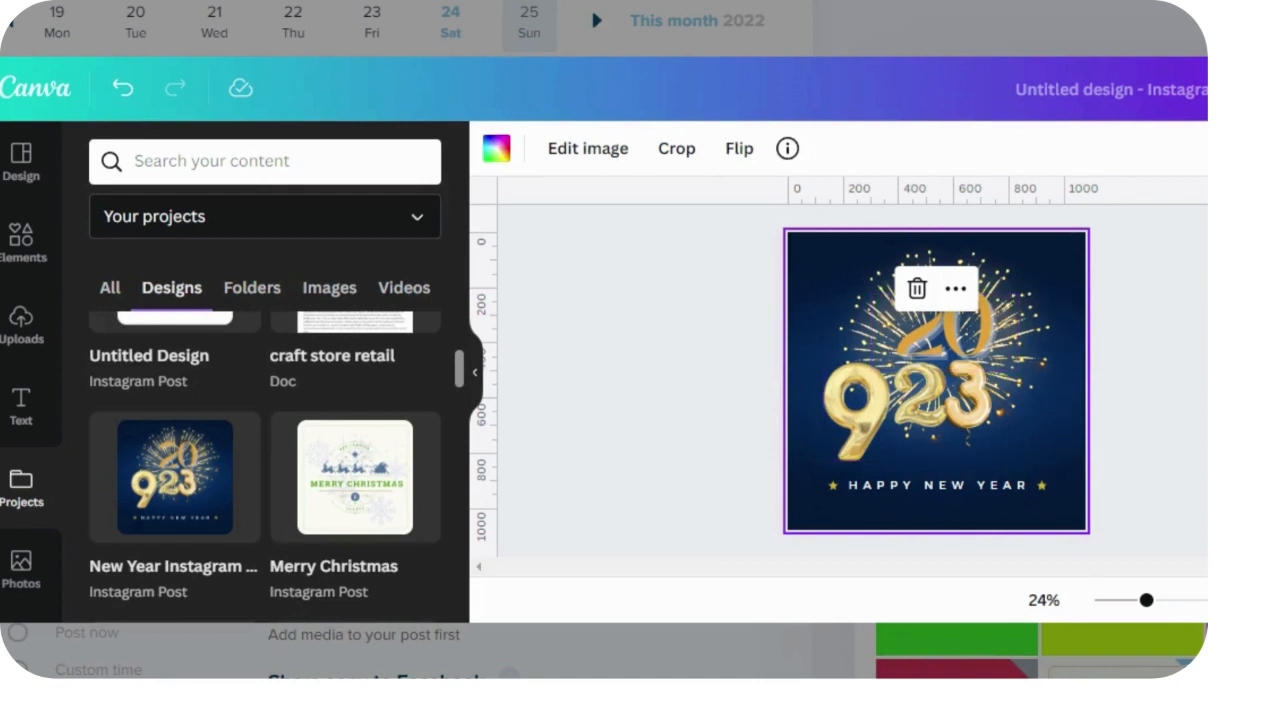
pyautogui.click(1196, 340)
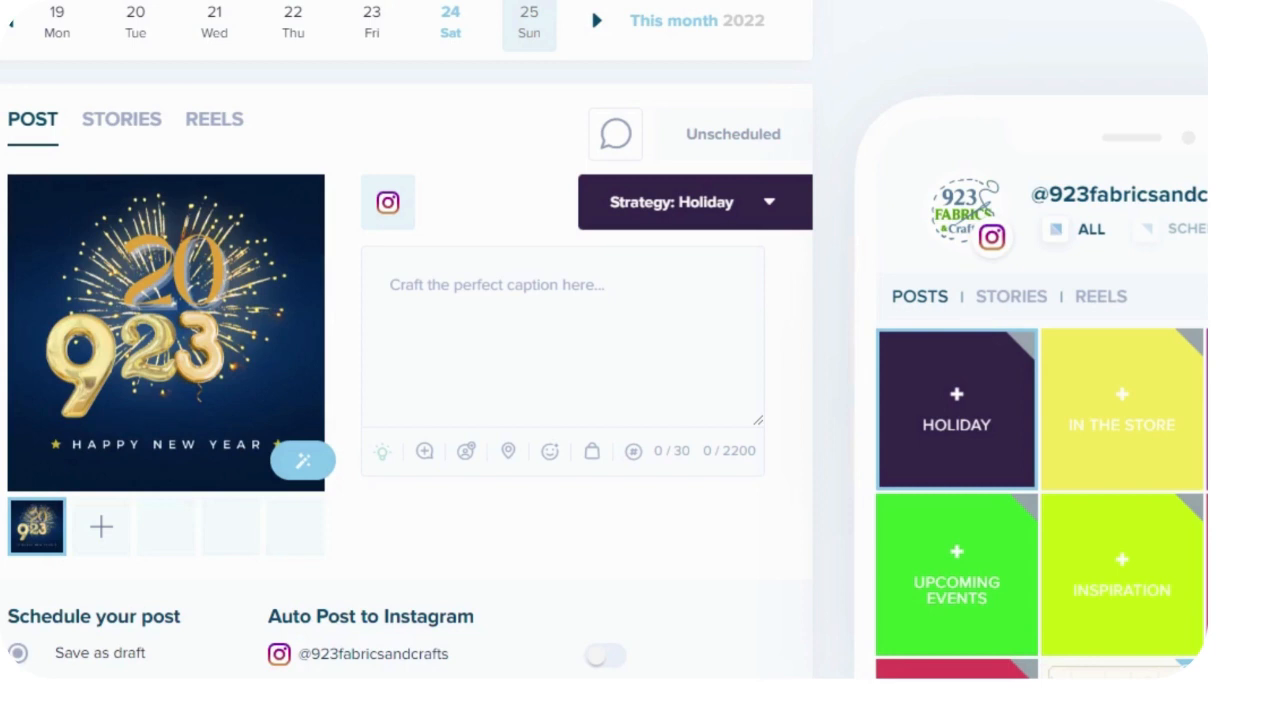
# Browse the pre-written Community captions in Social Starters for ideas, then return to the post without using one
pyautogui.click(498, 285)
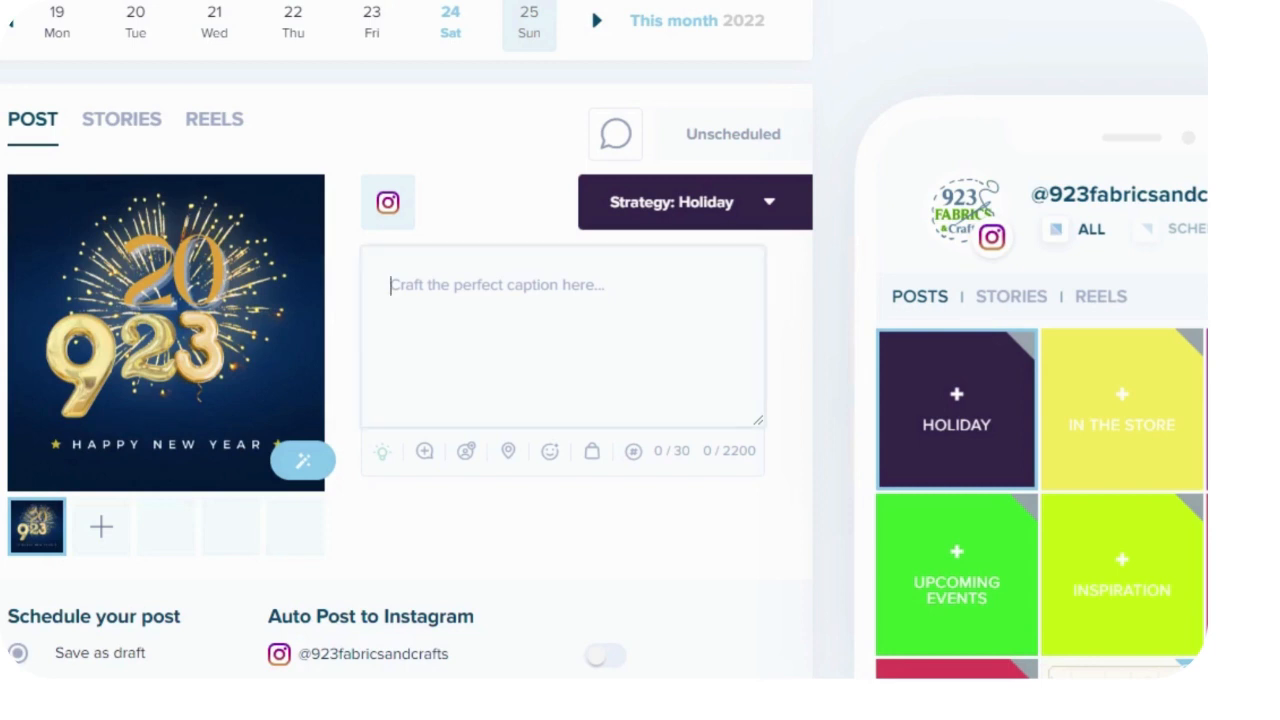
pyautogui.click(380, 458)
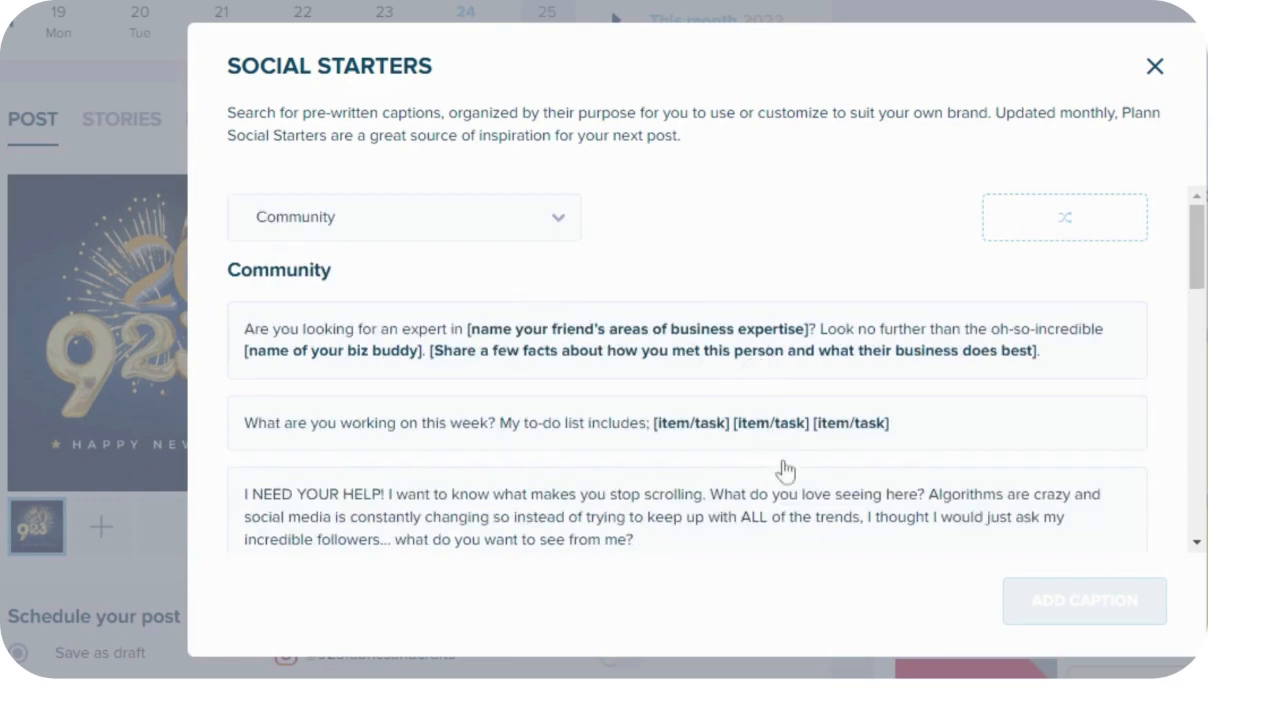
pyautogui.scroll(-10, 785, 470)
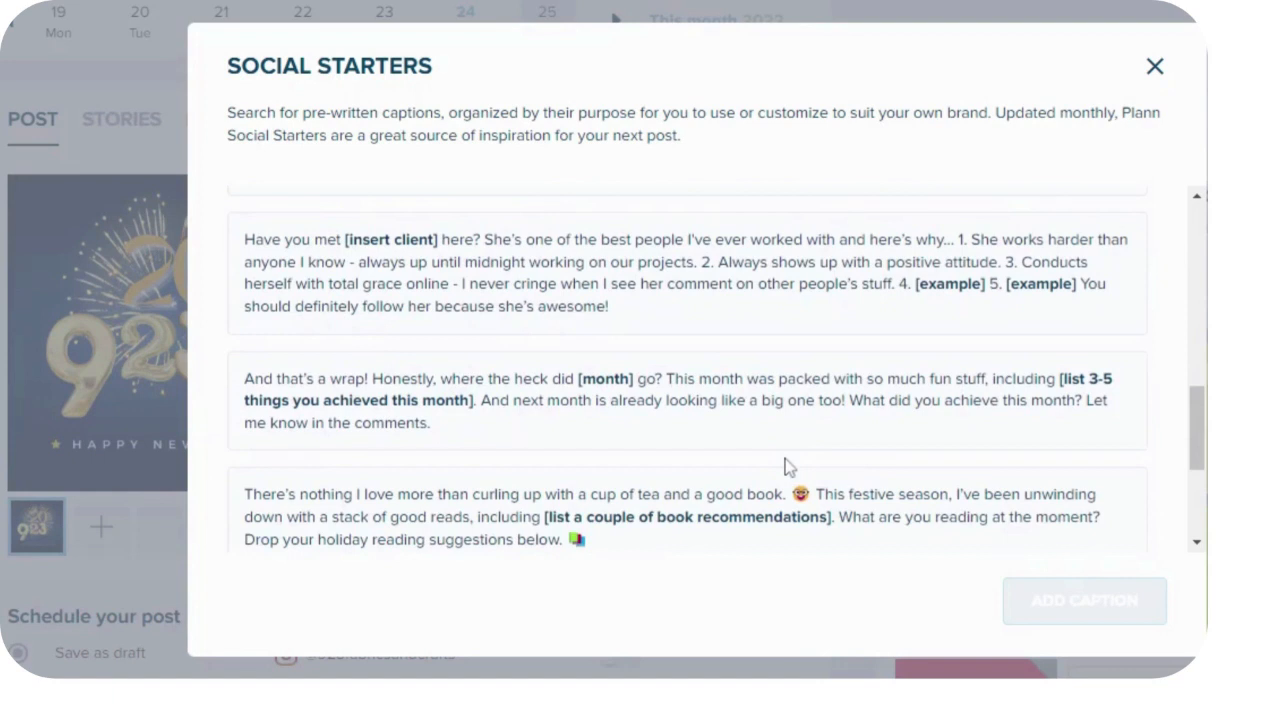
pyautogui.scroll(2, 787, 465)
pyautogui.scroll(-2, 787, 465)
pyautogui.scroll(-1, 722, 420)
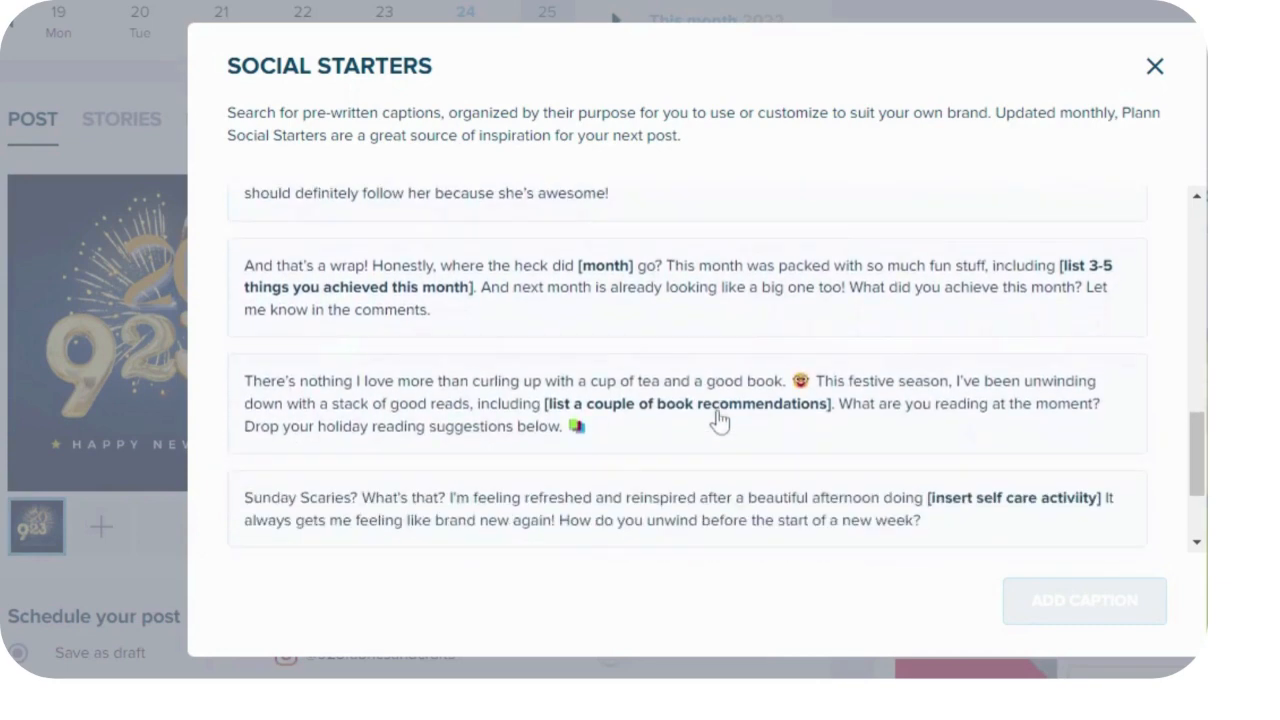
pyautogui.scroll(2, 720, 420)
pyautogui.scroll(-3, 720, 420)
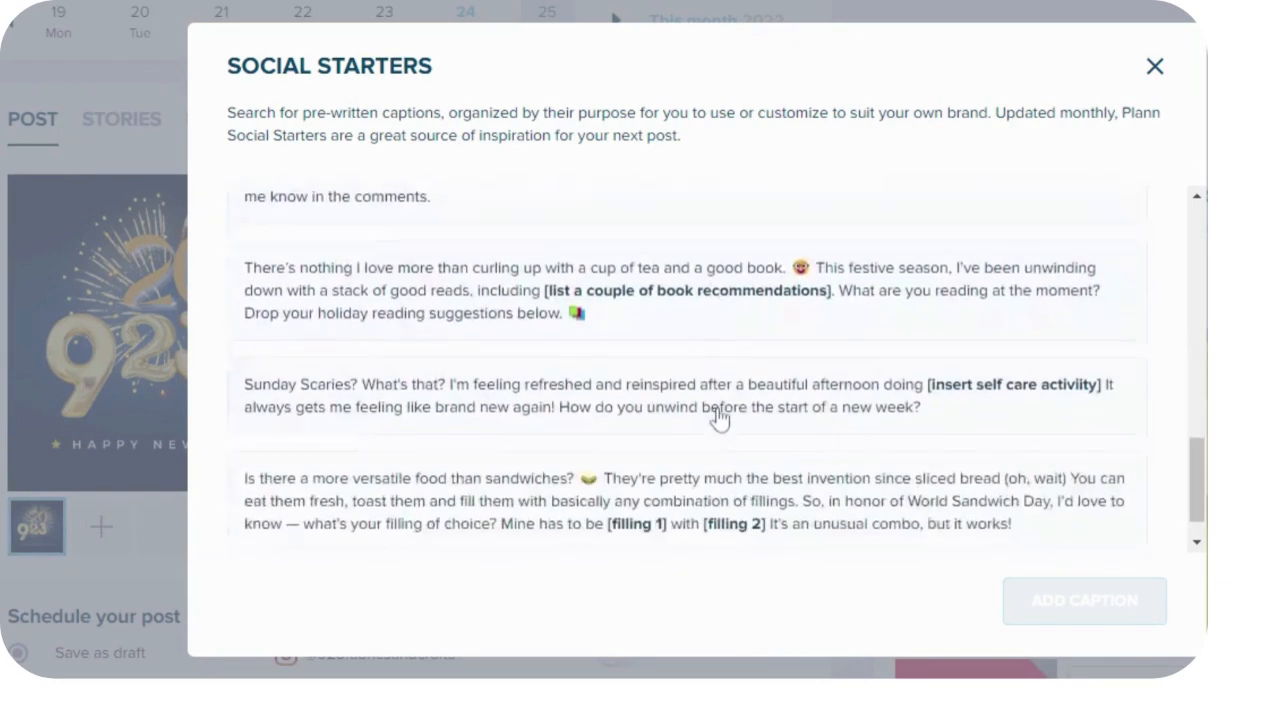
pyautogui.scroll(-1, 720, 418)
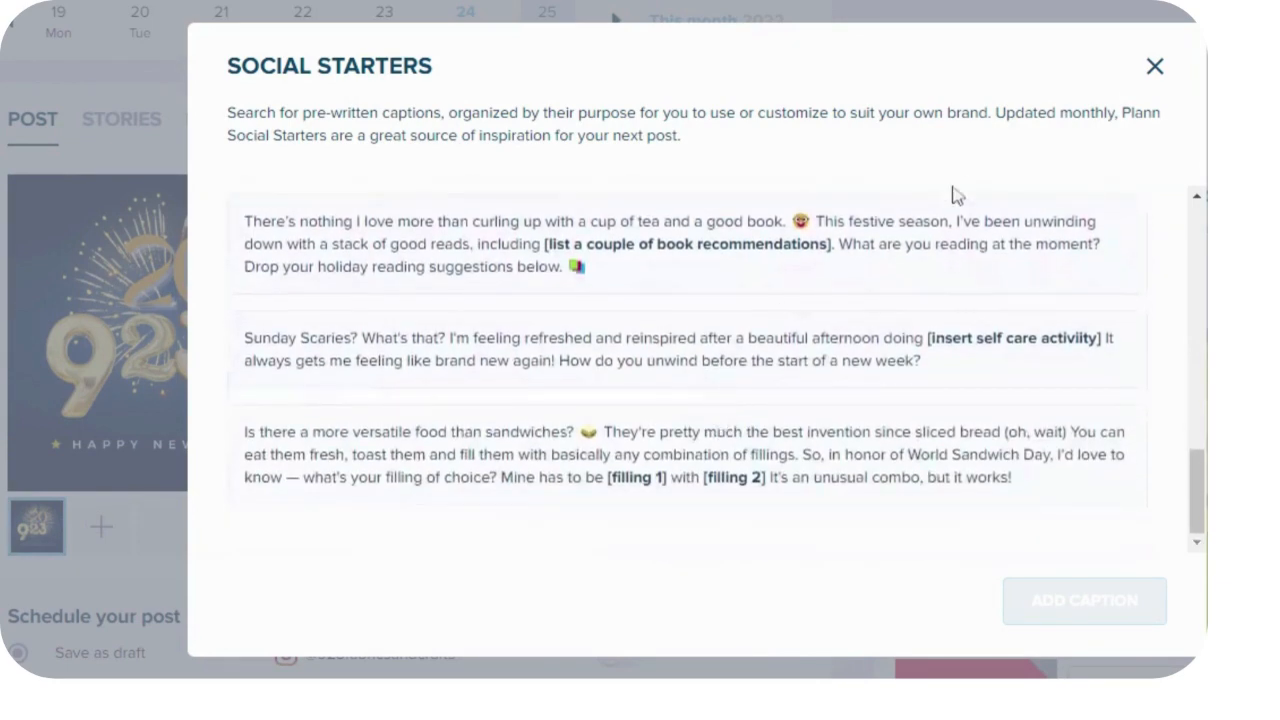
pyautogui.click(1155, 67)
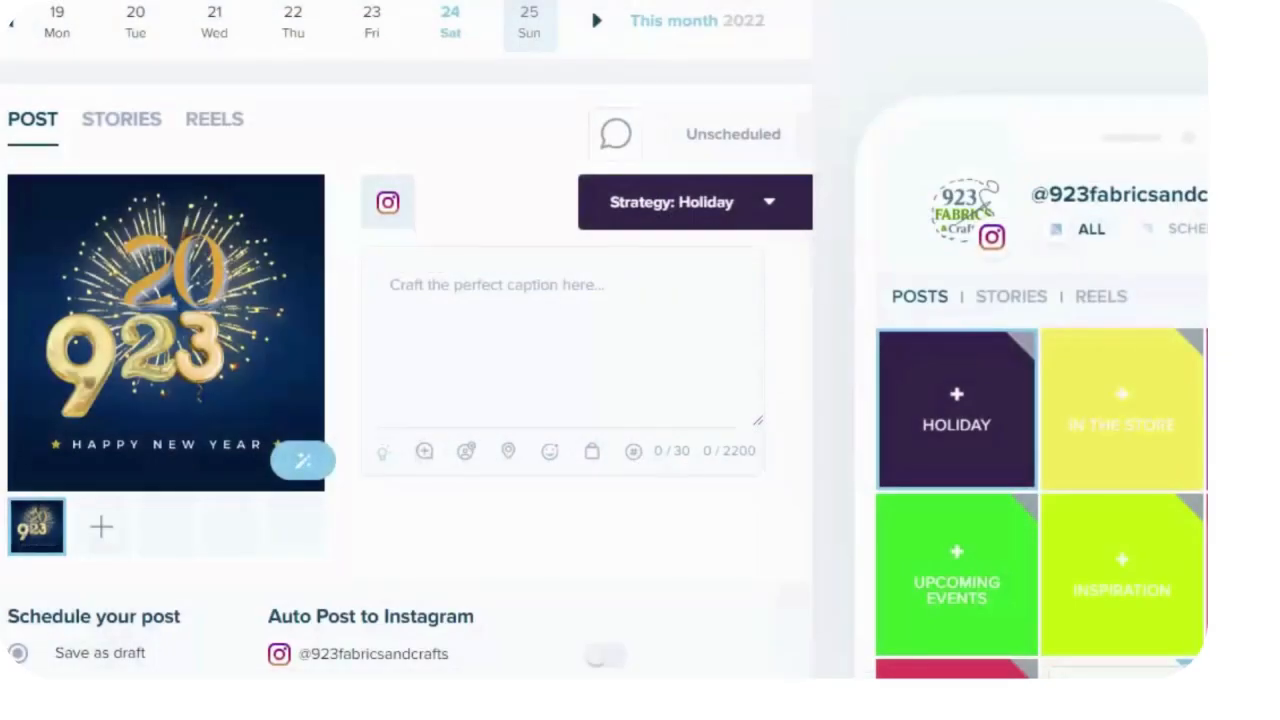
# Write the post caption "Happy New Year from 923 Fabrics & Crafts!"
pyautogui.click(392, 286)
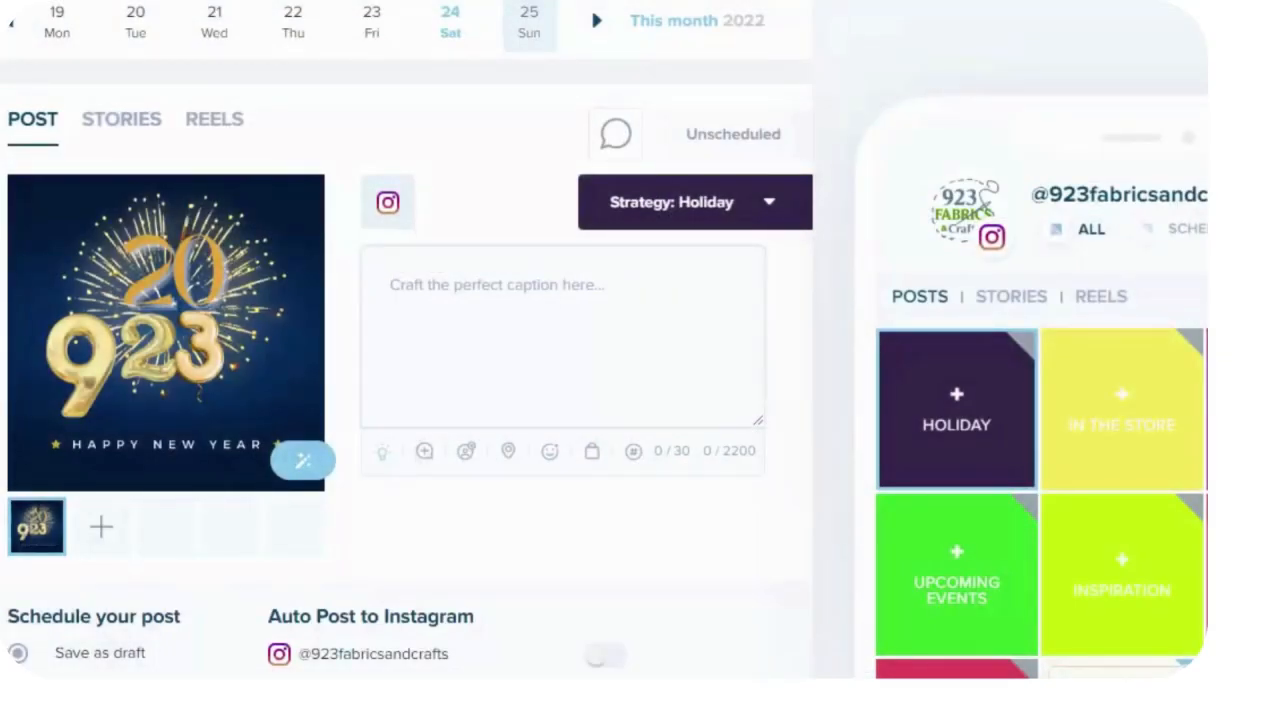
pyautogui.write('Happy N')
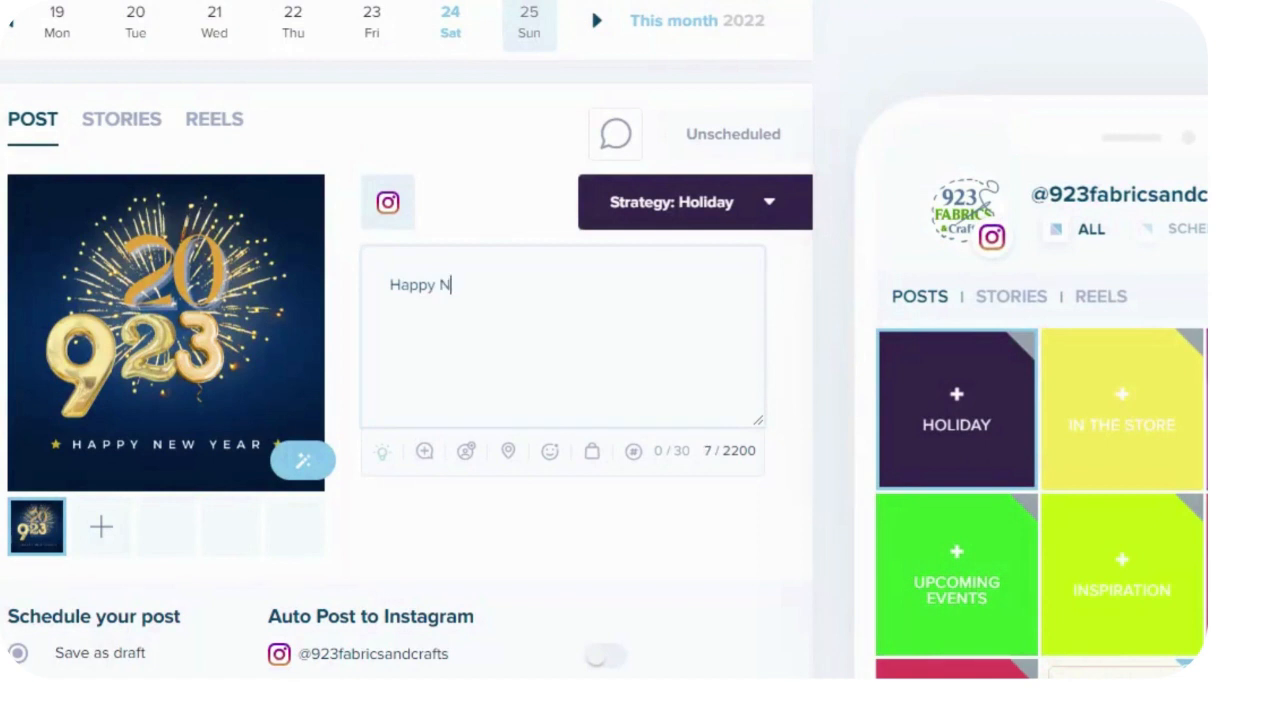
pyautogui.write('ew Year ')
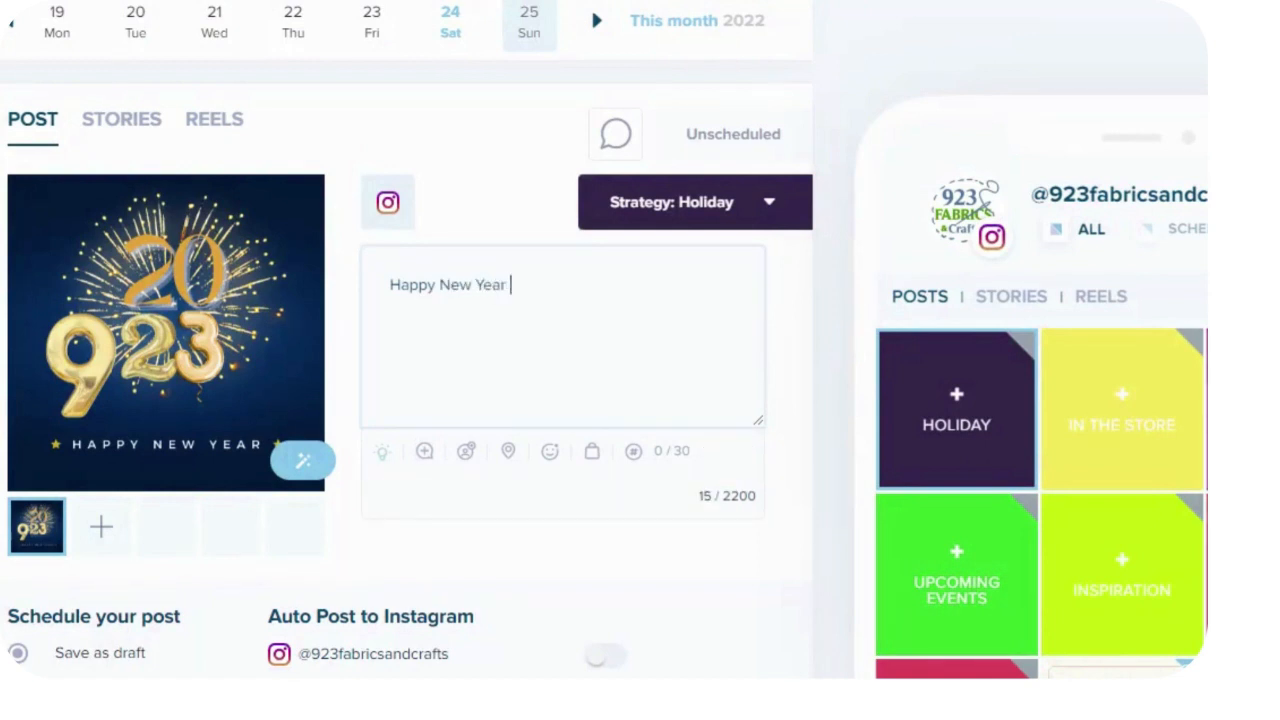
pyautogui.write('from 923 Fabric')
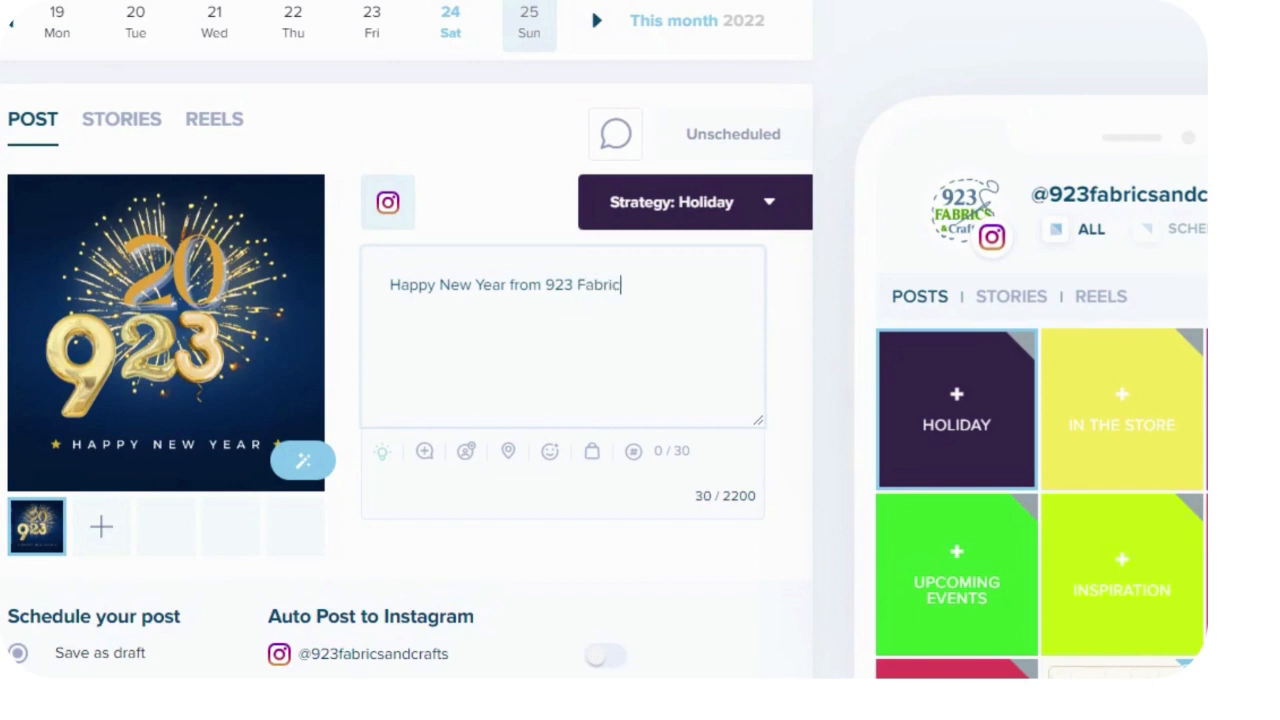
pyautogui.write('s & Crafts!')
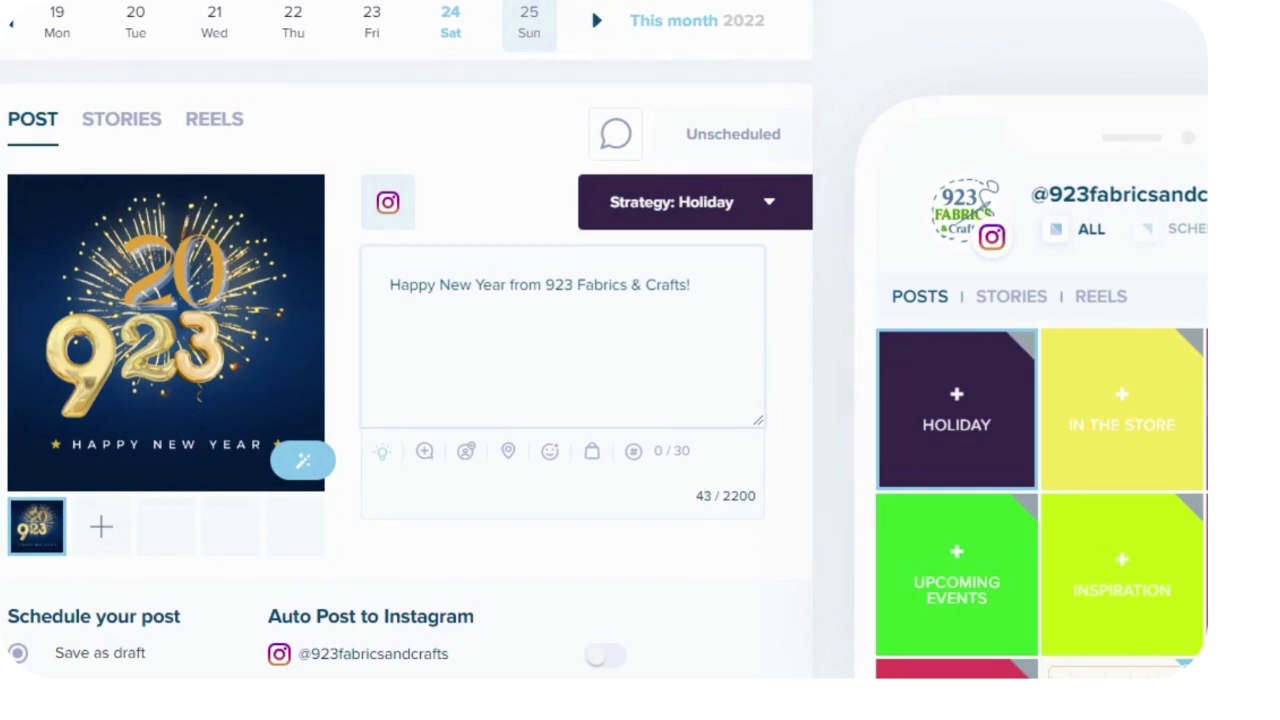
# Review the hashtags in the saved Happy Holidays set, and add the saved Creative Business hashtag set to the caption
pyautogui.click(634, 455)
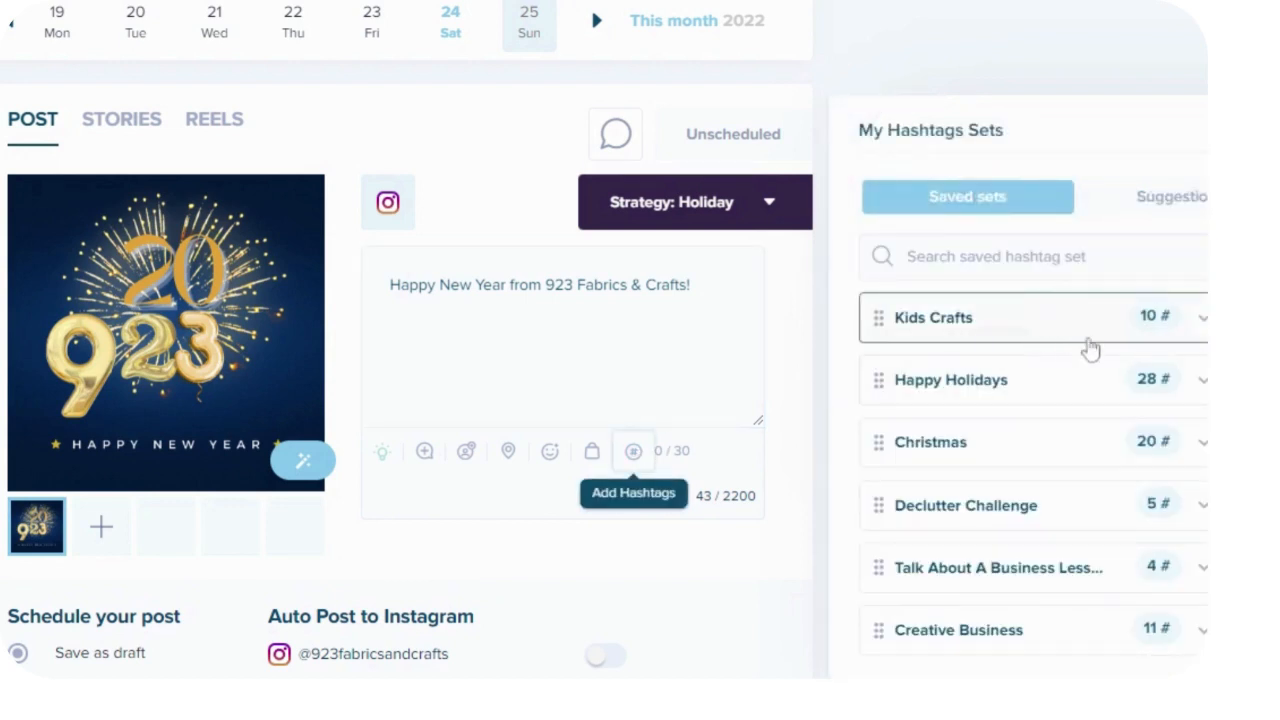
pyautogui.click(1204, 398)
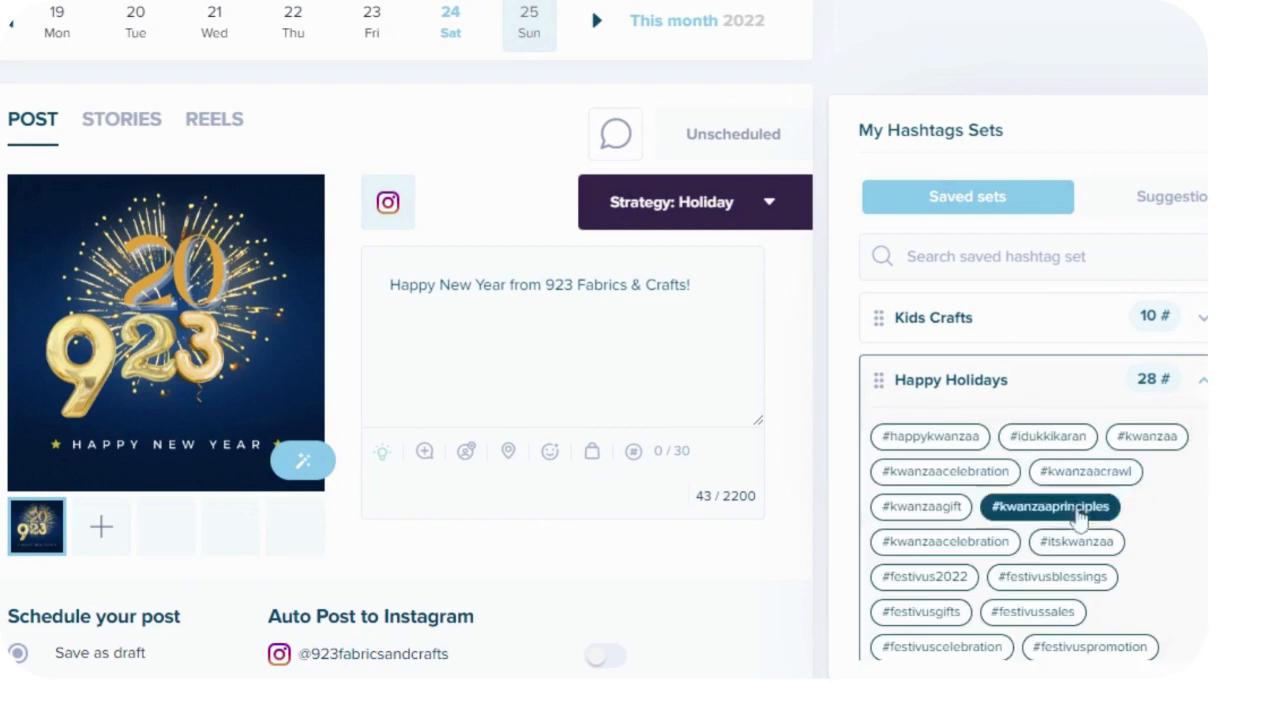
pyautogui.scroll(-3, 1165, 543)
pyautogui.scroll(-1, 1165, 543)
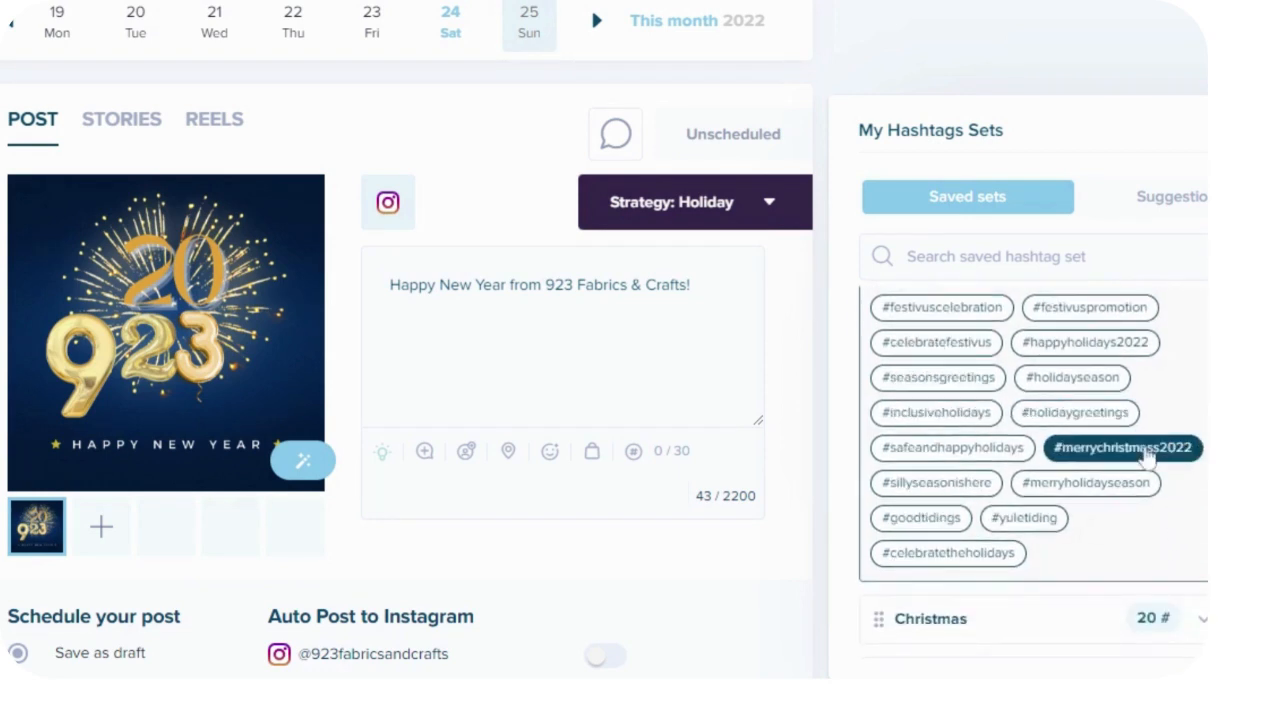
pyautogui.scroll(5, 1143, 515)
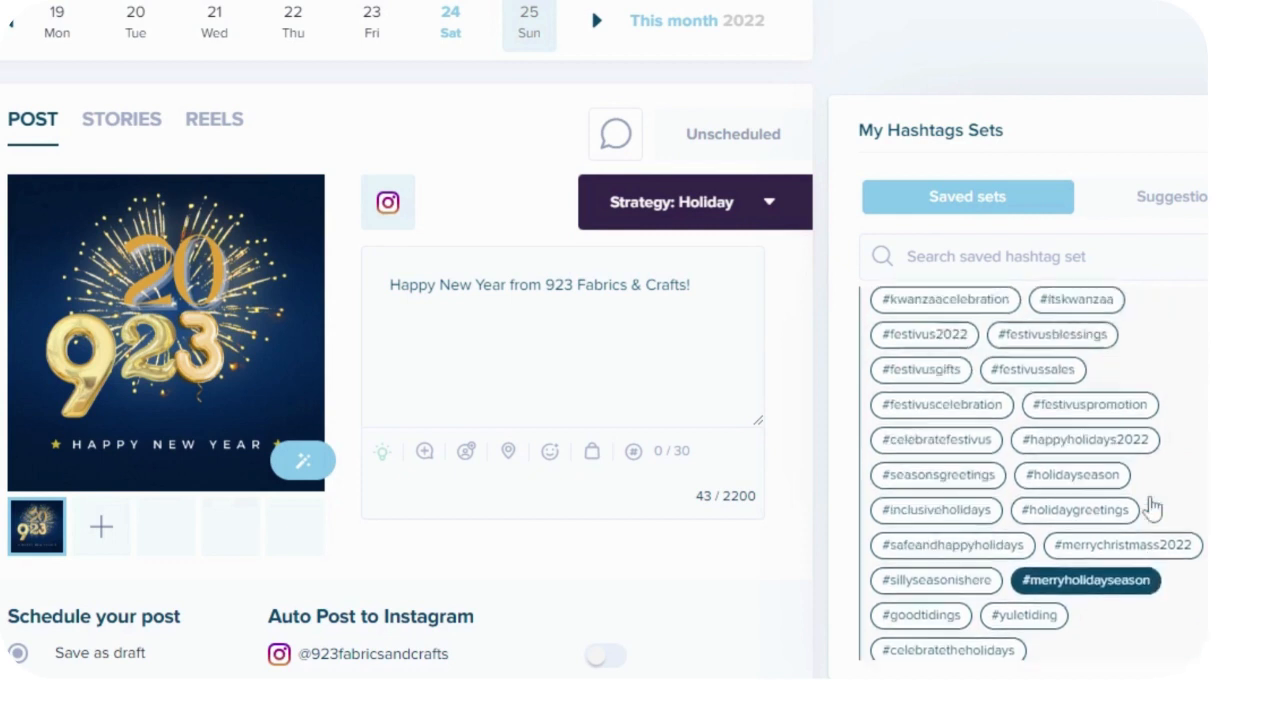
pyautogui.click(1199, 390)
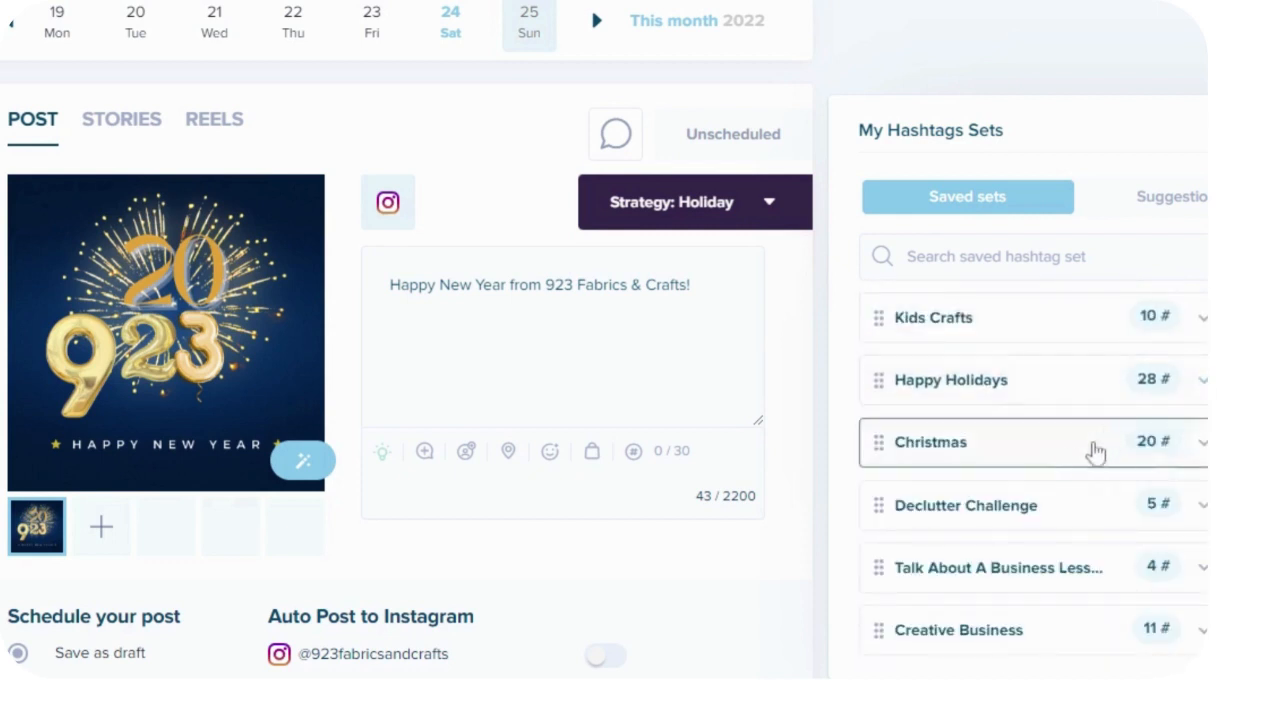
pyautogui.scroll(-1, 1065, 460)
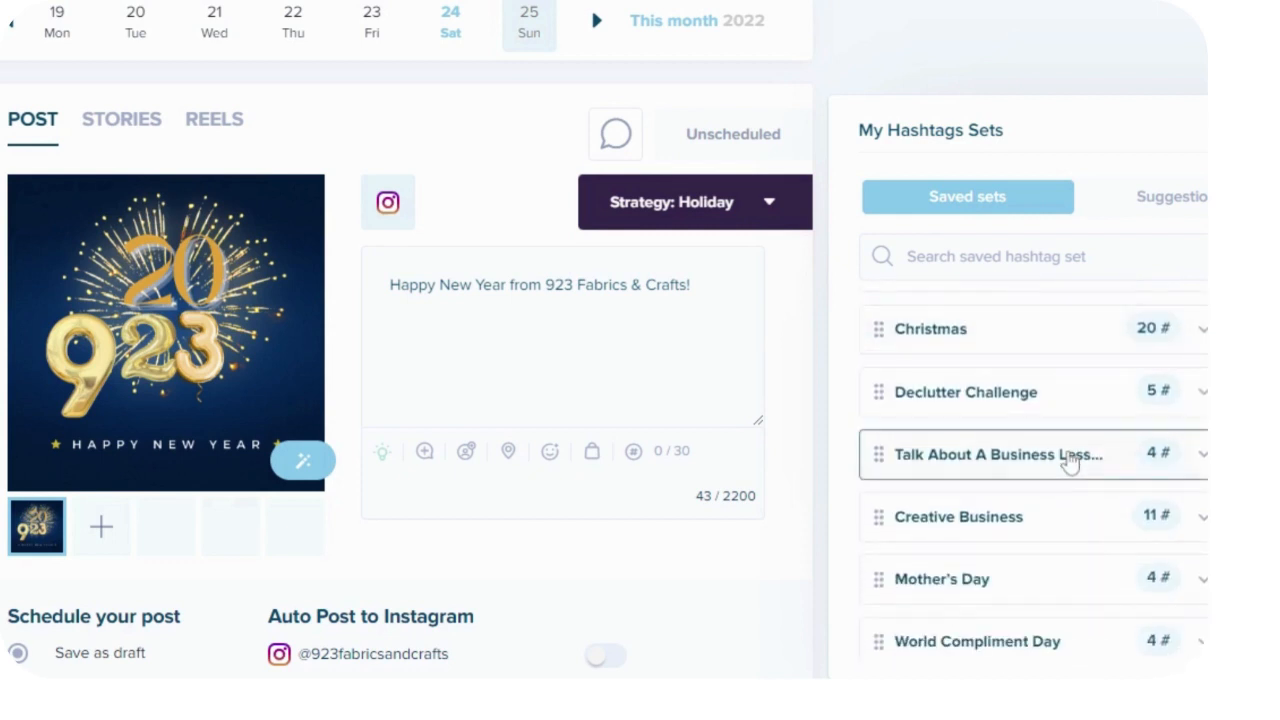
pyautogui.scroll(-4, 1065, 464)
pyautogui.scroll(4, 1070, 458)
pyautogui.click(932, 521)
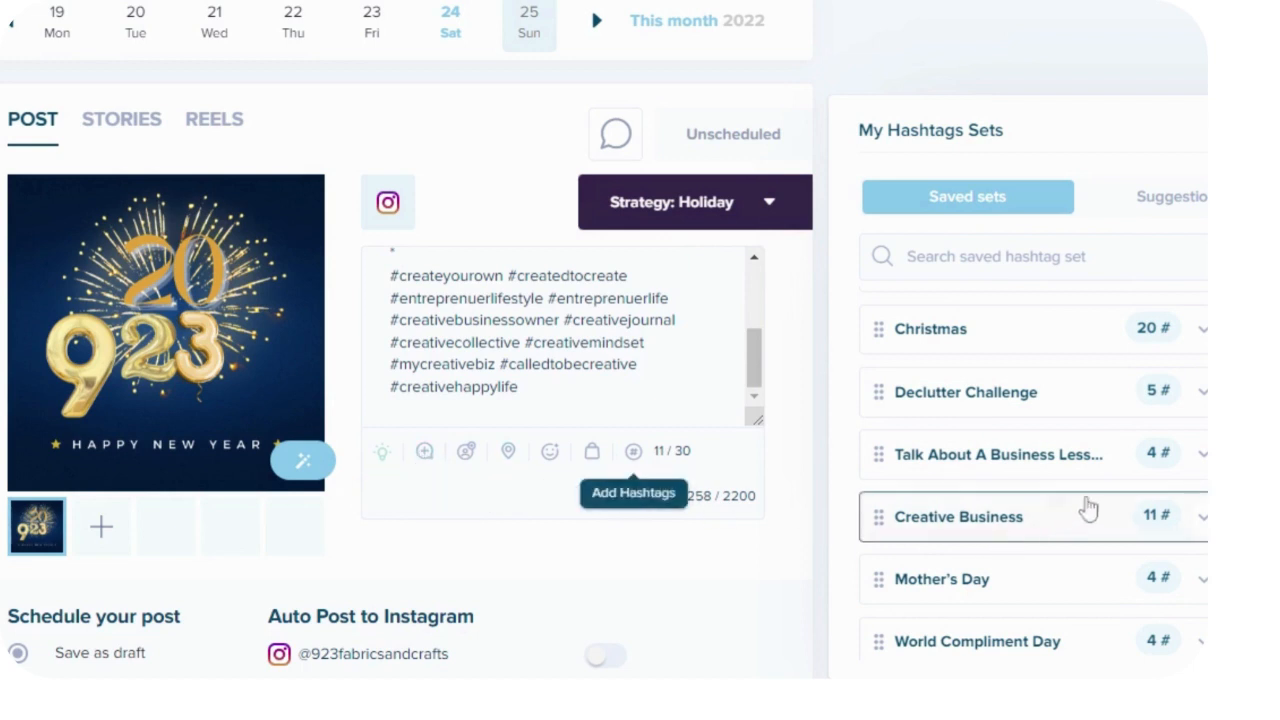
# Check the remaining saved hashtag sets and append #happynewyear #2023 #newyearsday #newyearsday2023 after #creativehappylife in the caption
pyautogui.scroll(-3, 1075, 475)
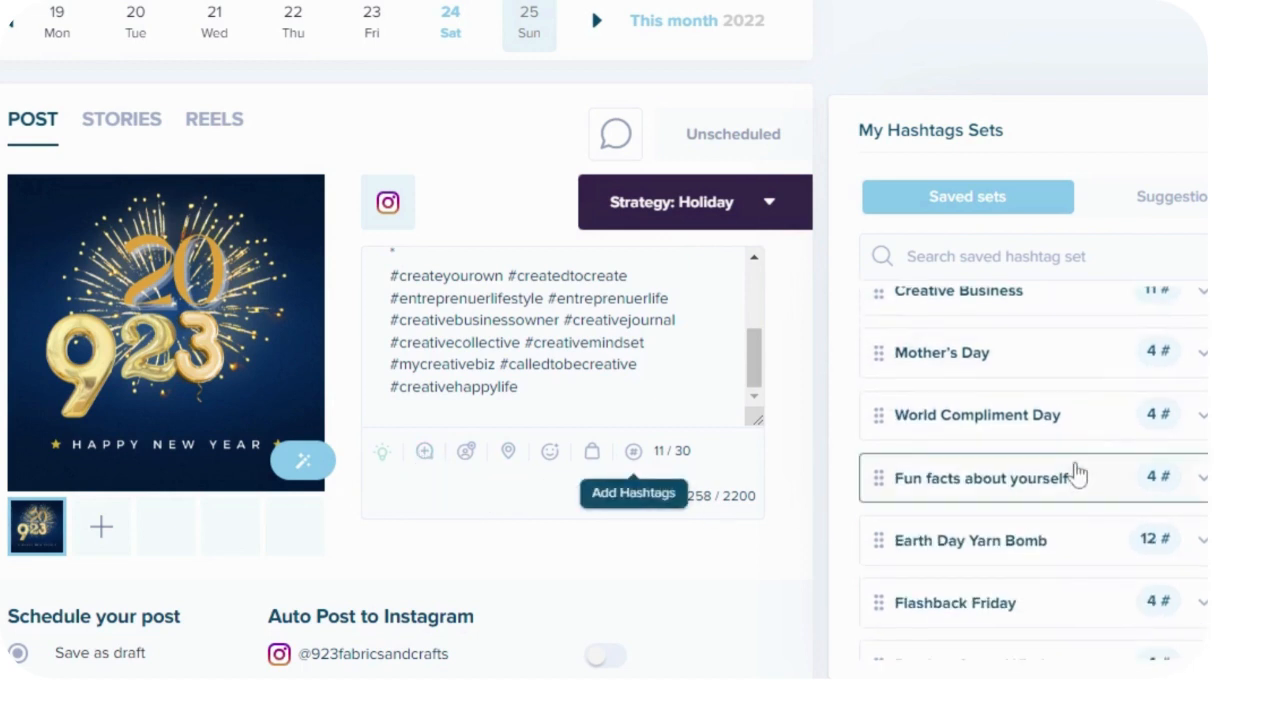
pyautogui.scroll(-4, 1075, 475)
pyautogui.scroll(-3, 1075, 473)
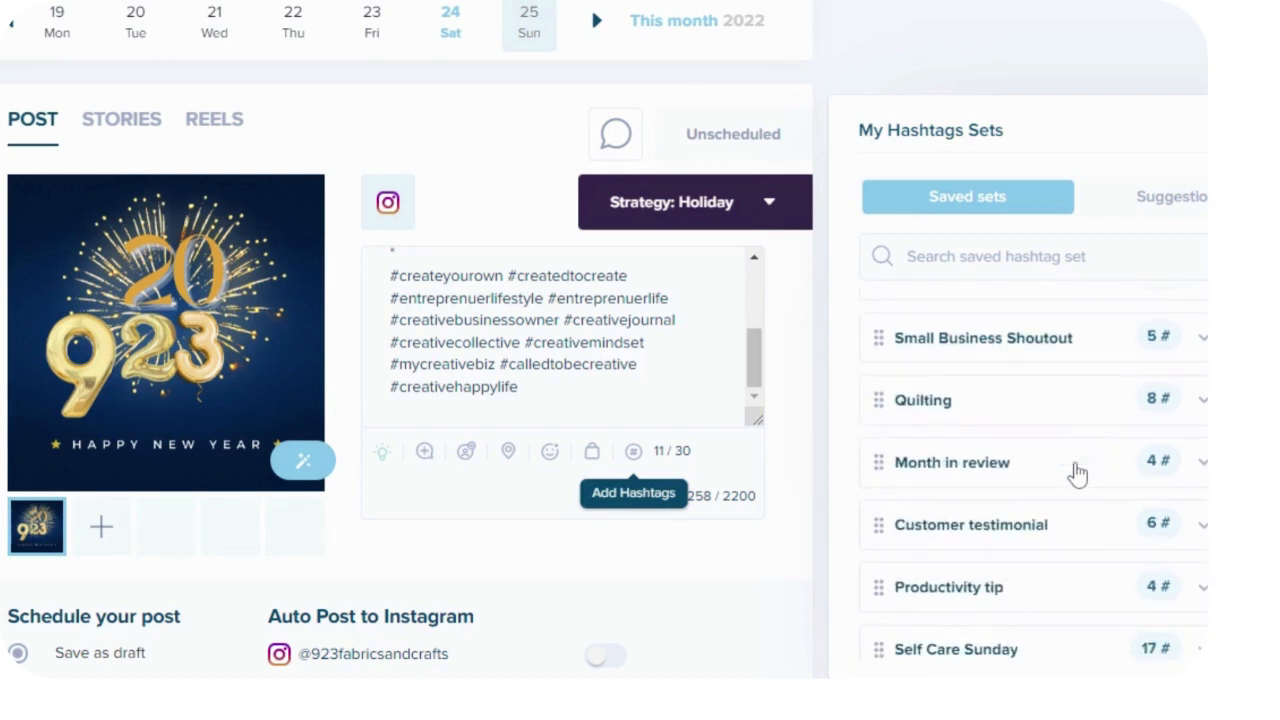
pyautogui.scroll(-5, 1077, 473)
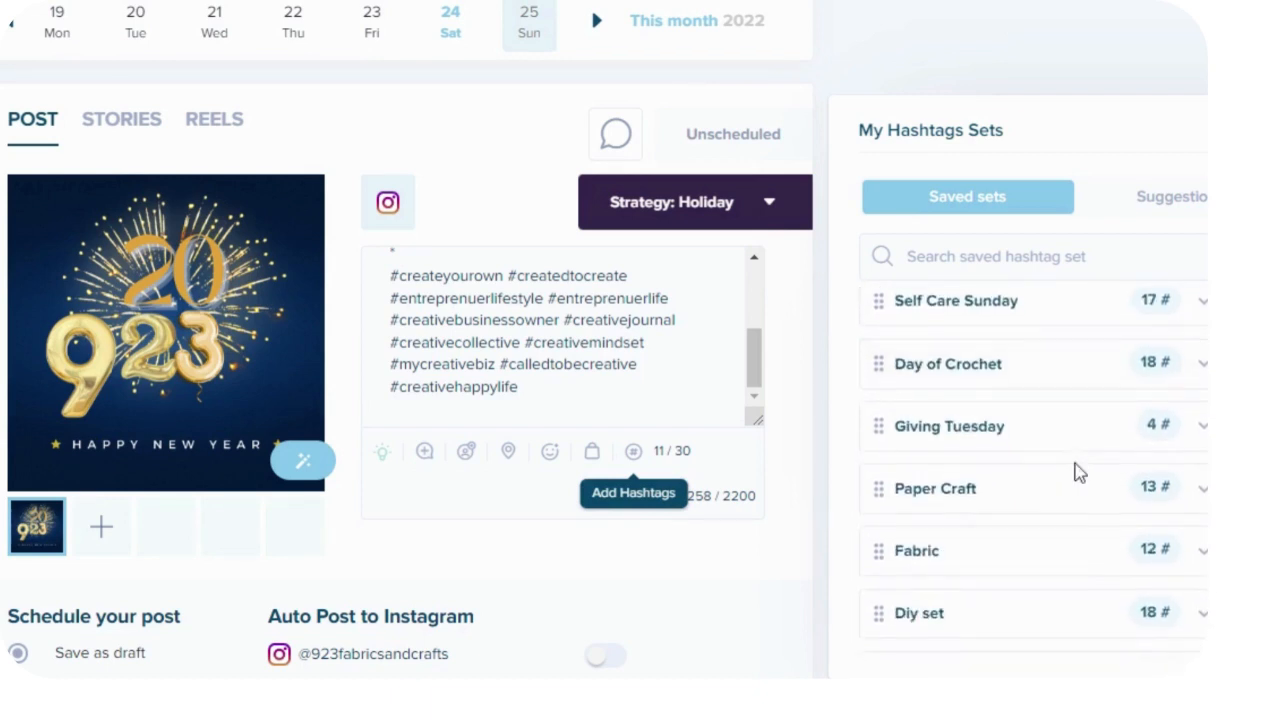
pyautogui.click(530, 388)
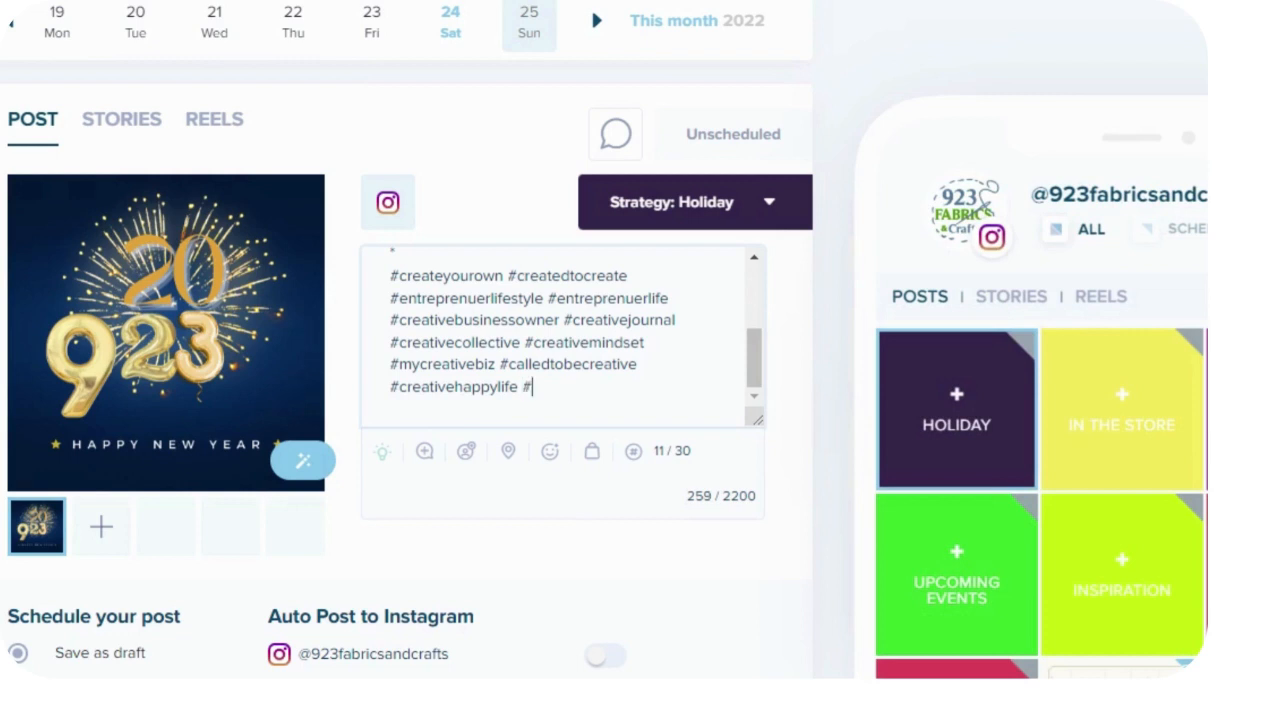
pyautogui.write('#happy')
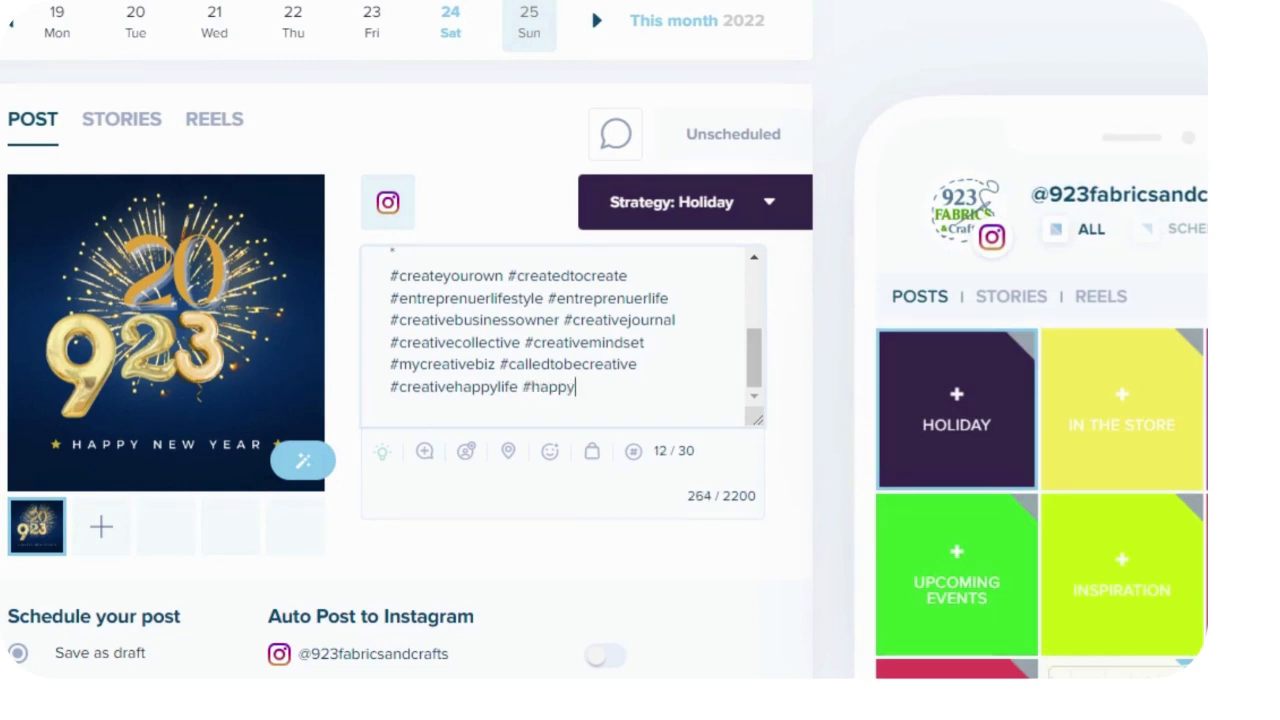
pyautogui.write('newyear ')
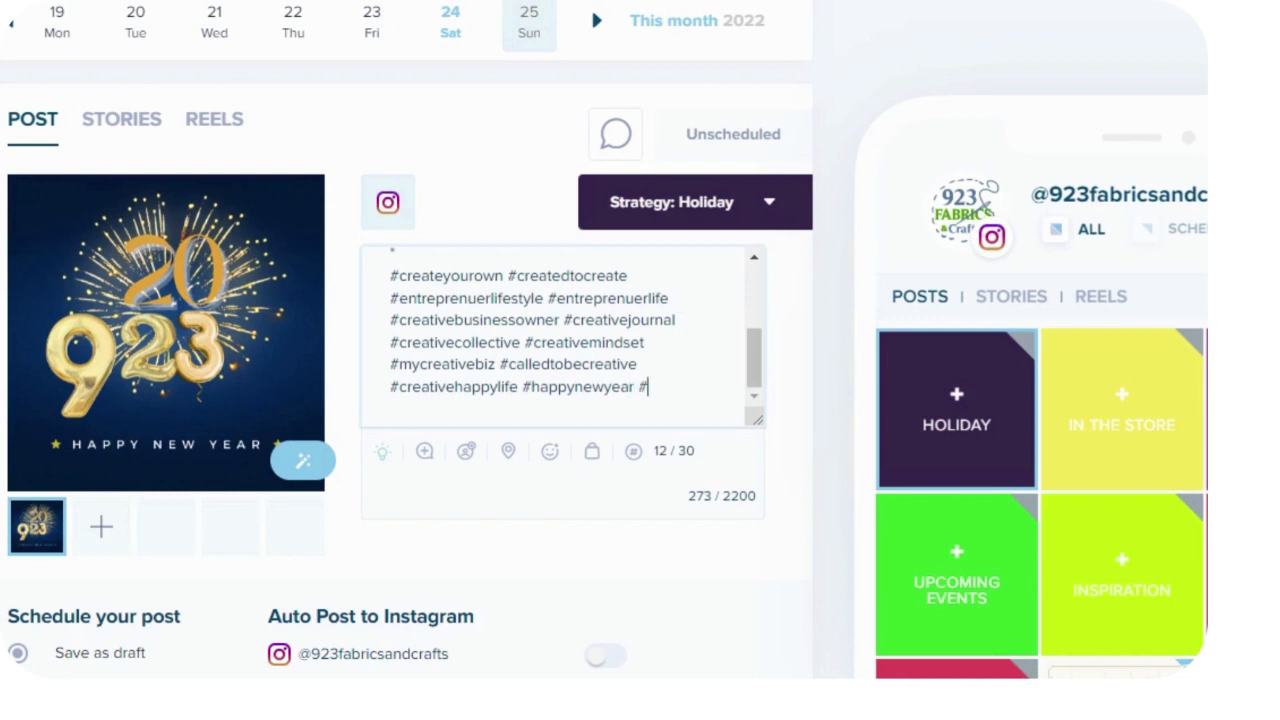
pyautogui.write('#2023')
pyautogui.write(' #')
pyautogui.write('new')
pyautogui.write('ye')
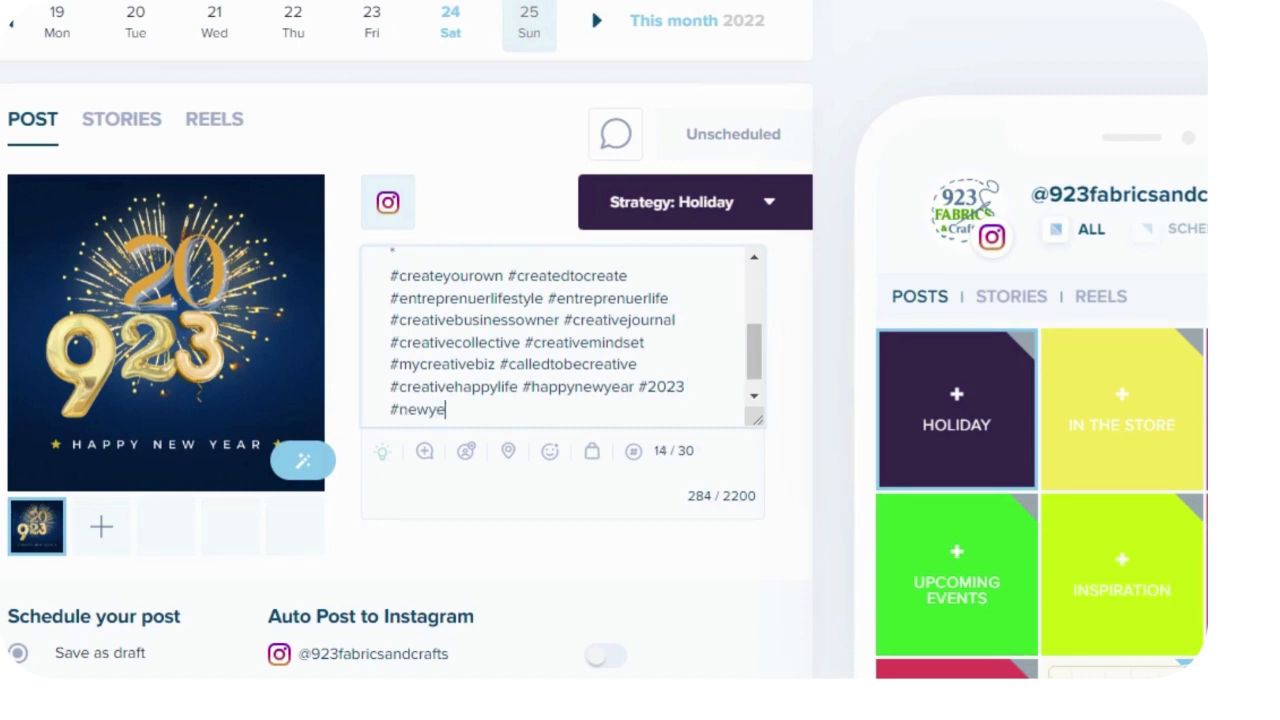
pyautogui.write('arsday #newyear')
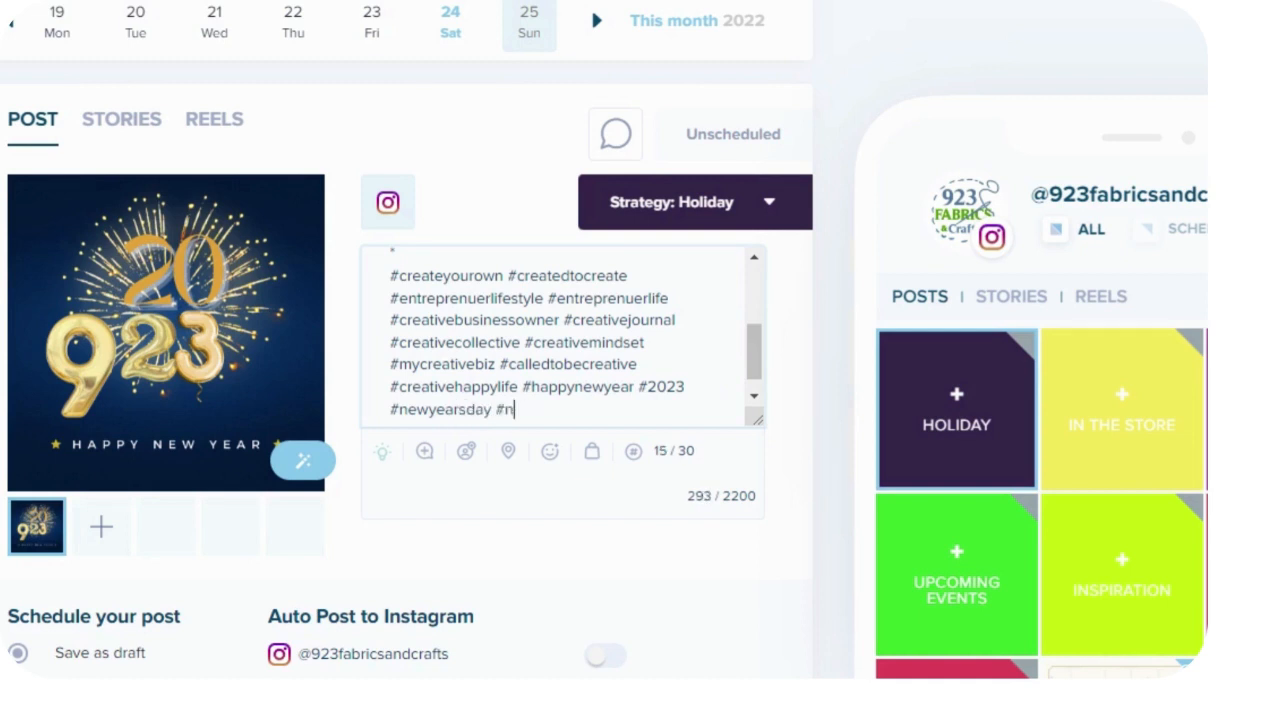
pyautogui.write('day')
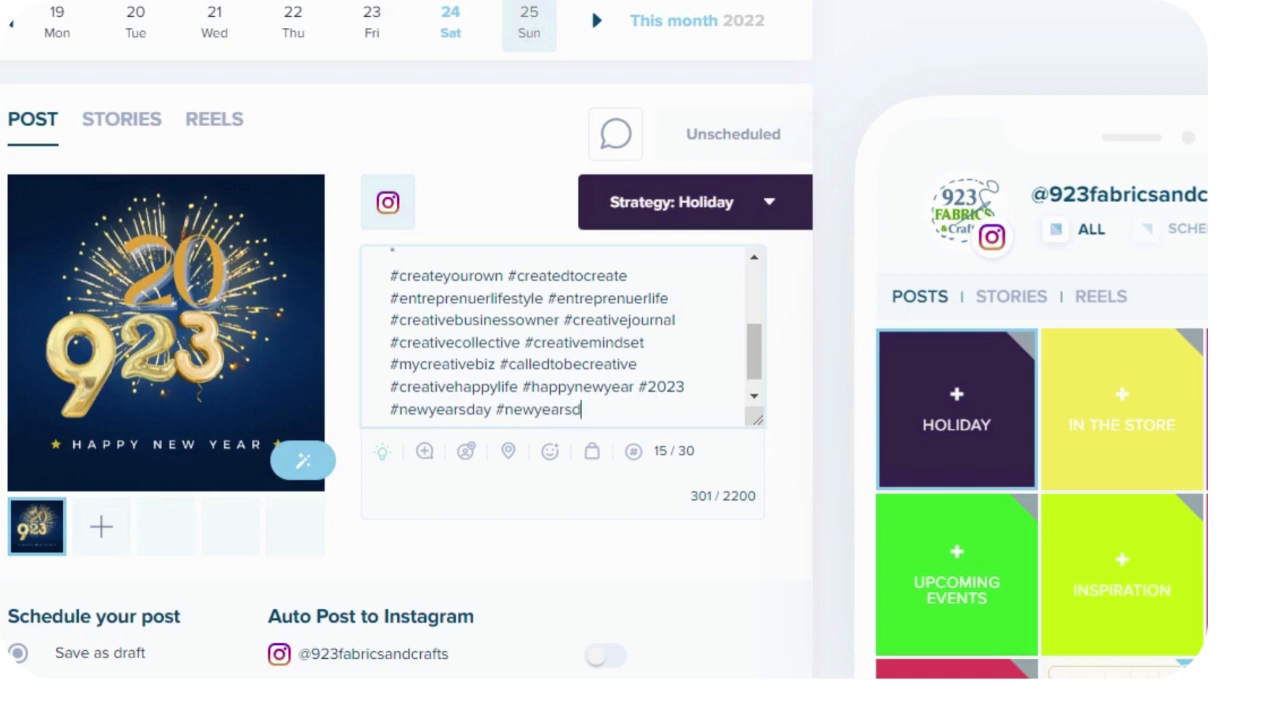
pyautogui.write('2023')
pyautogui.moveTo(756, 345); pyautogui.dragTo(758, 297)
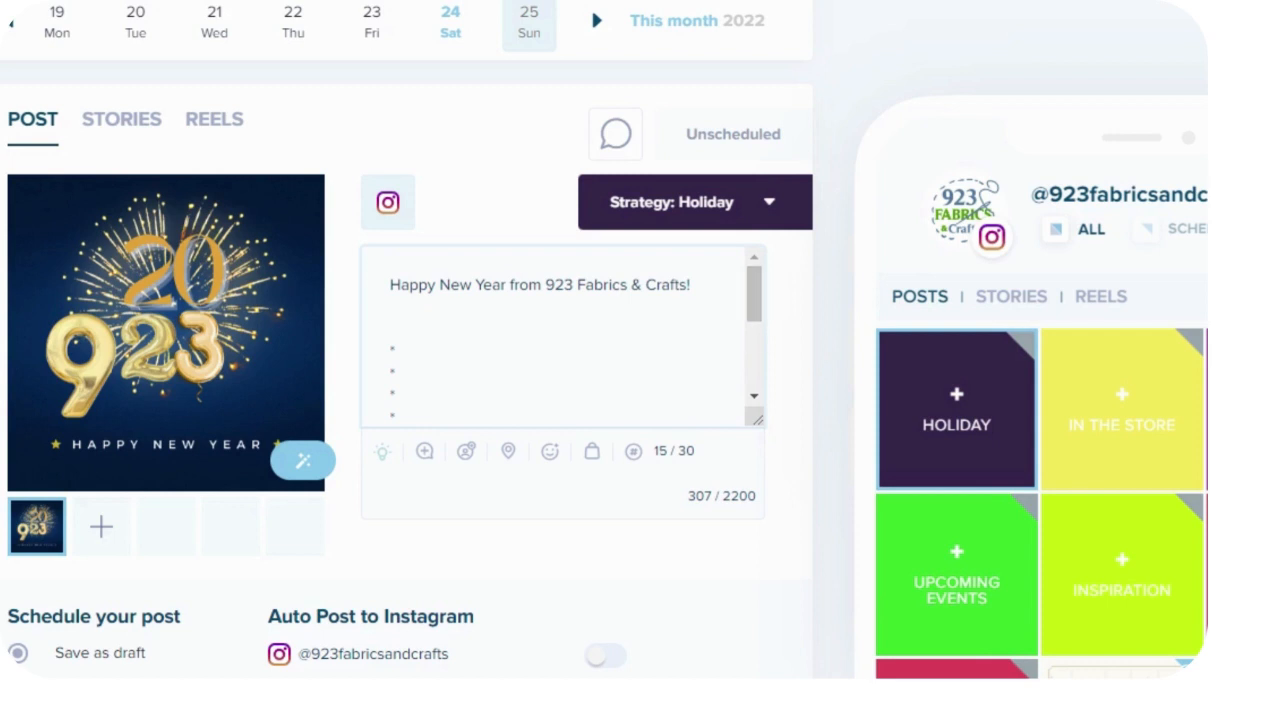
# Compare the dates suggested by the best-times and audience-most-online scheduling options, and leave the post on Your best times to post
pyautogui.scroll(-1, 498, 537)
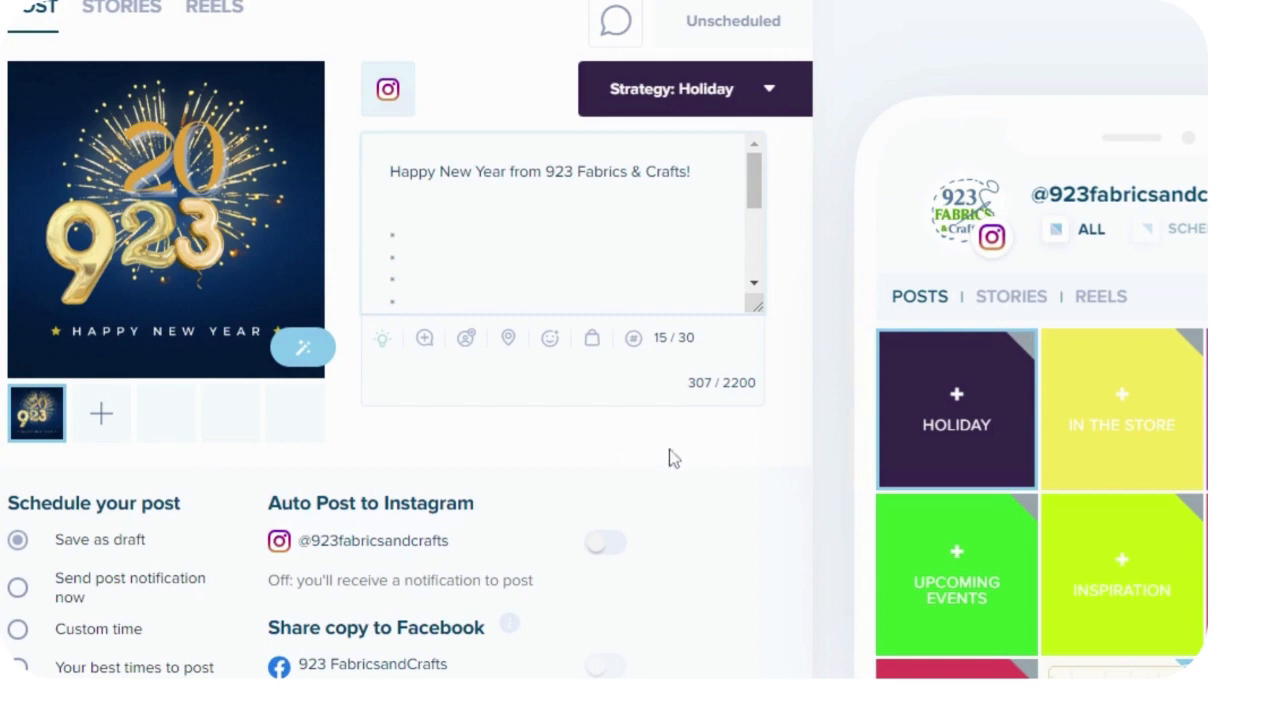
pyautogui.scroll(-1, 677, 462)
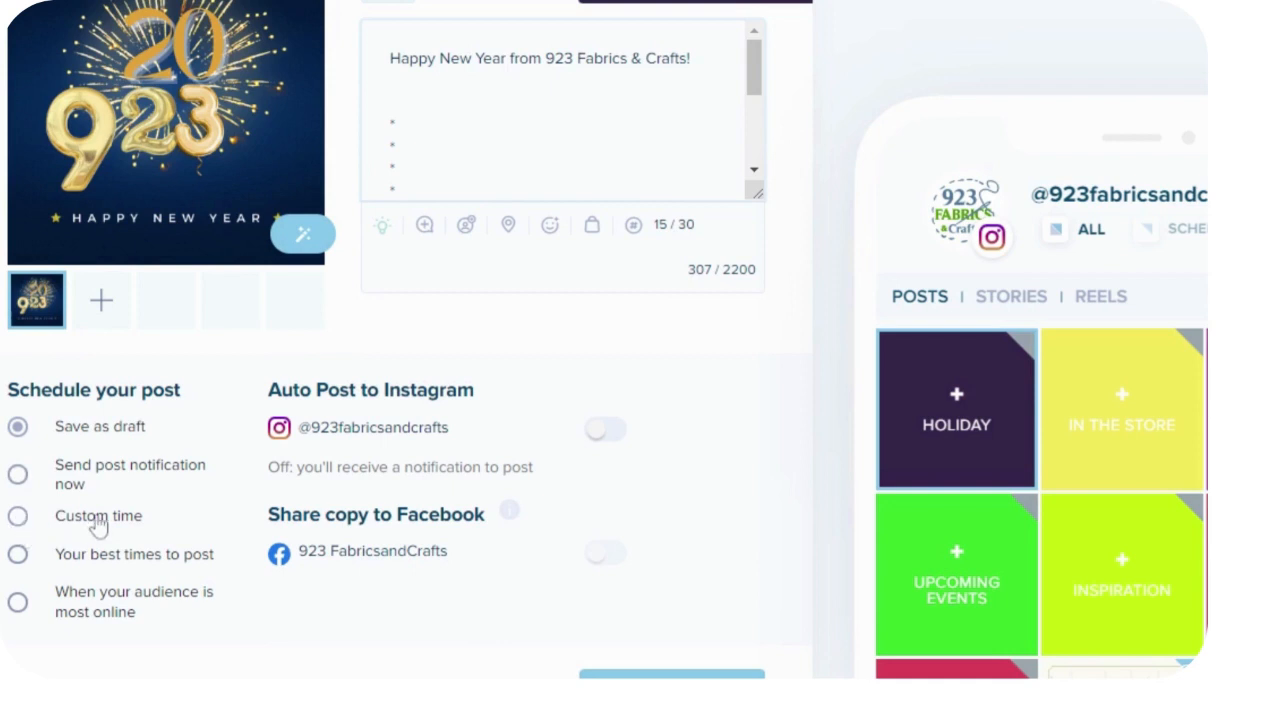
pyautogui.click(18, 556)
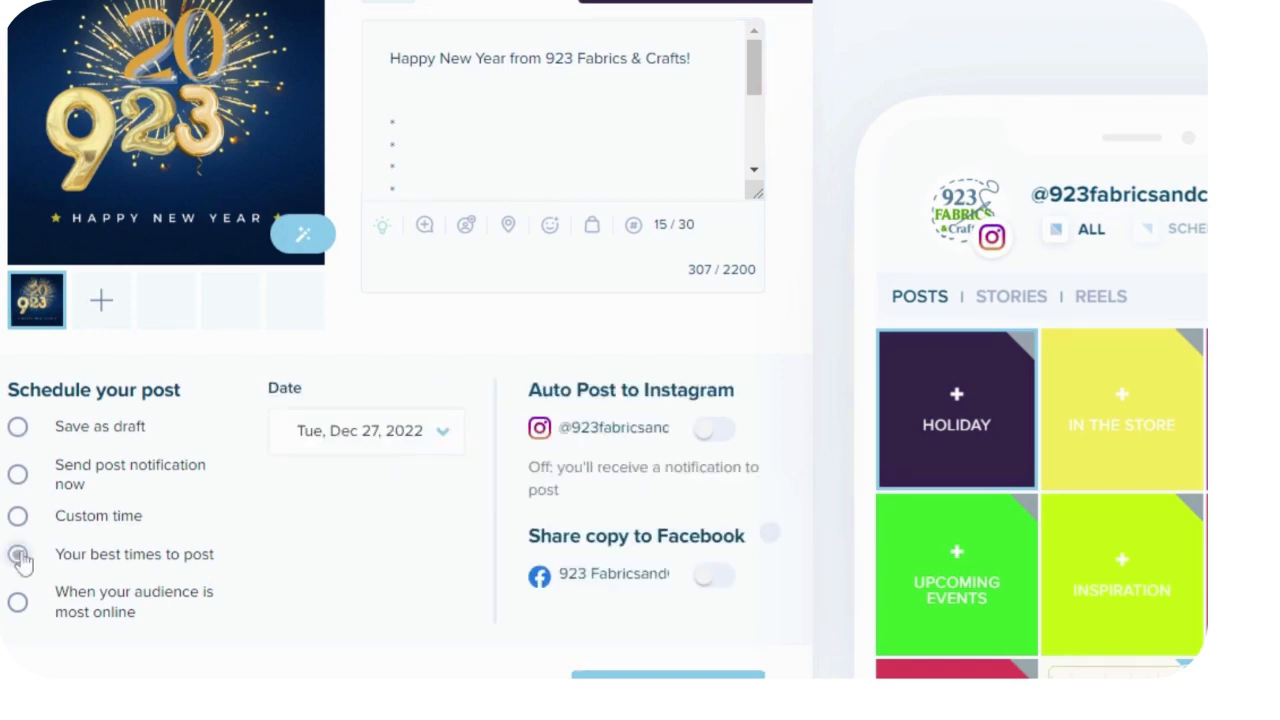
pyautogui.click(444, 434)
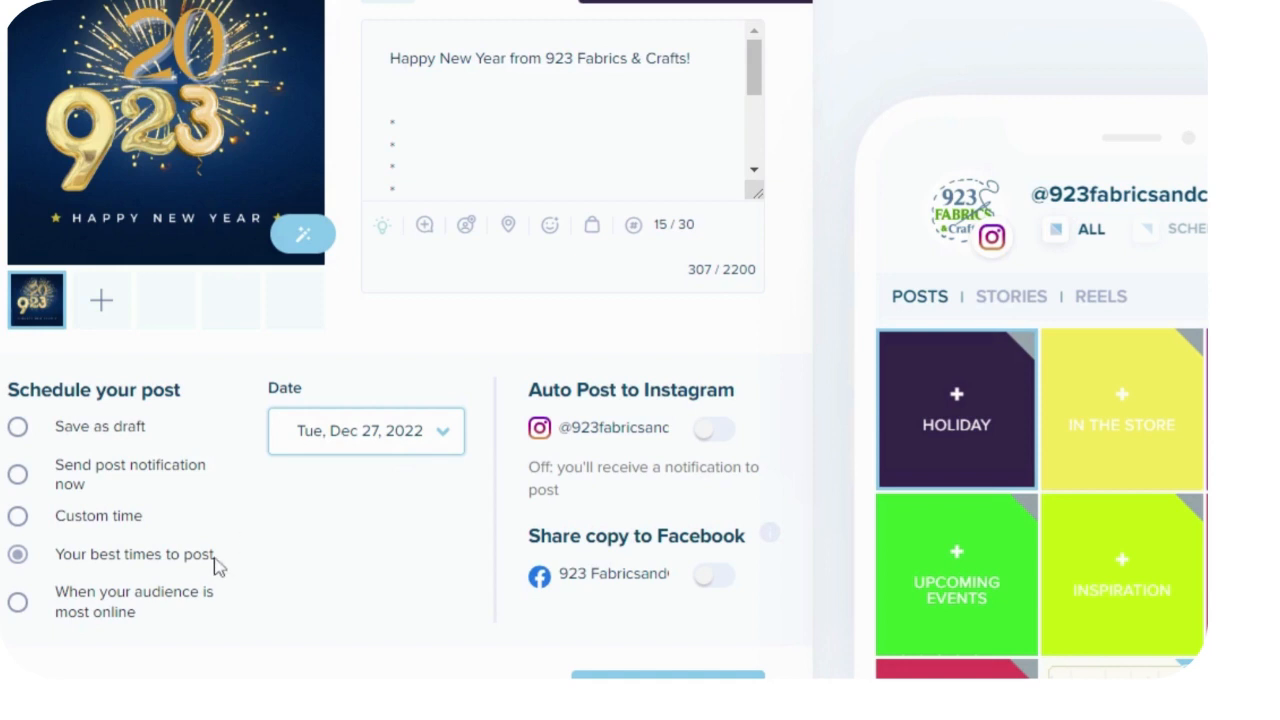
pyautogui.click(20, 604)
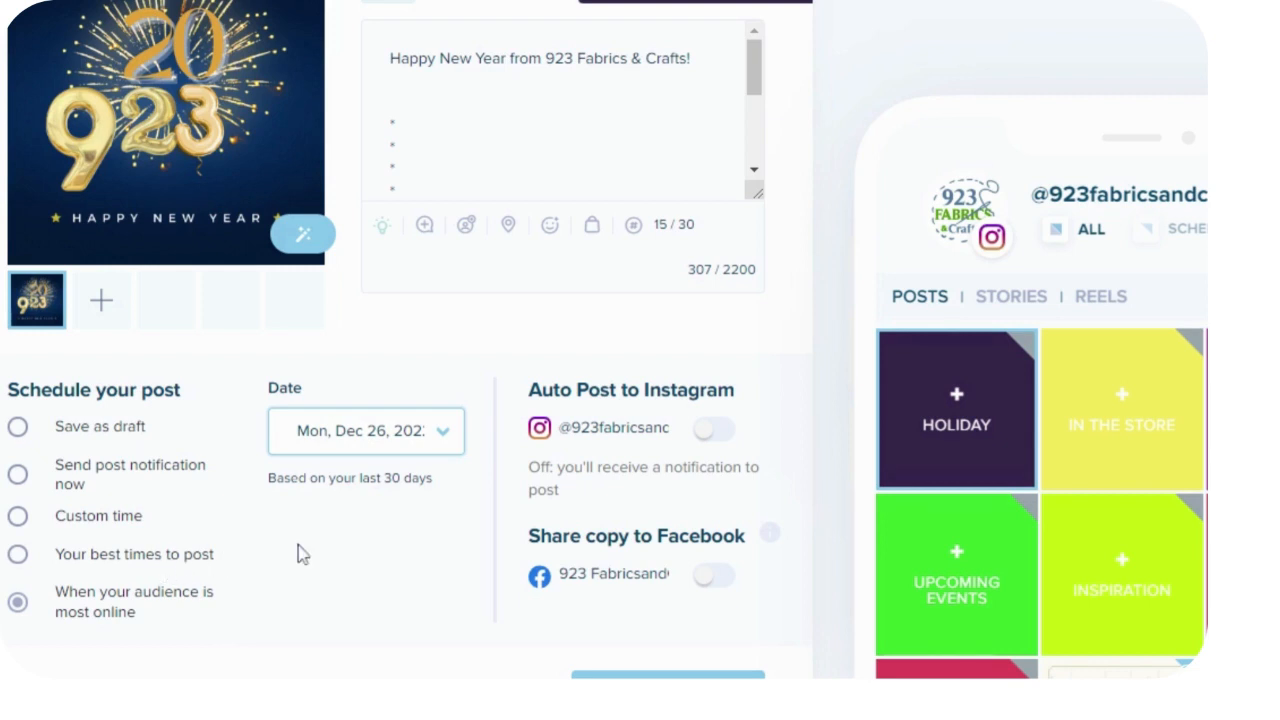
pyautogui.click(18, 554)
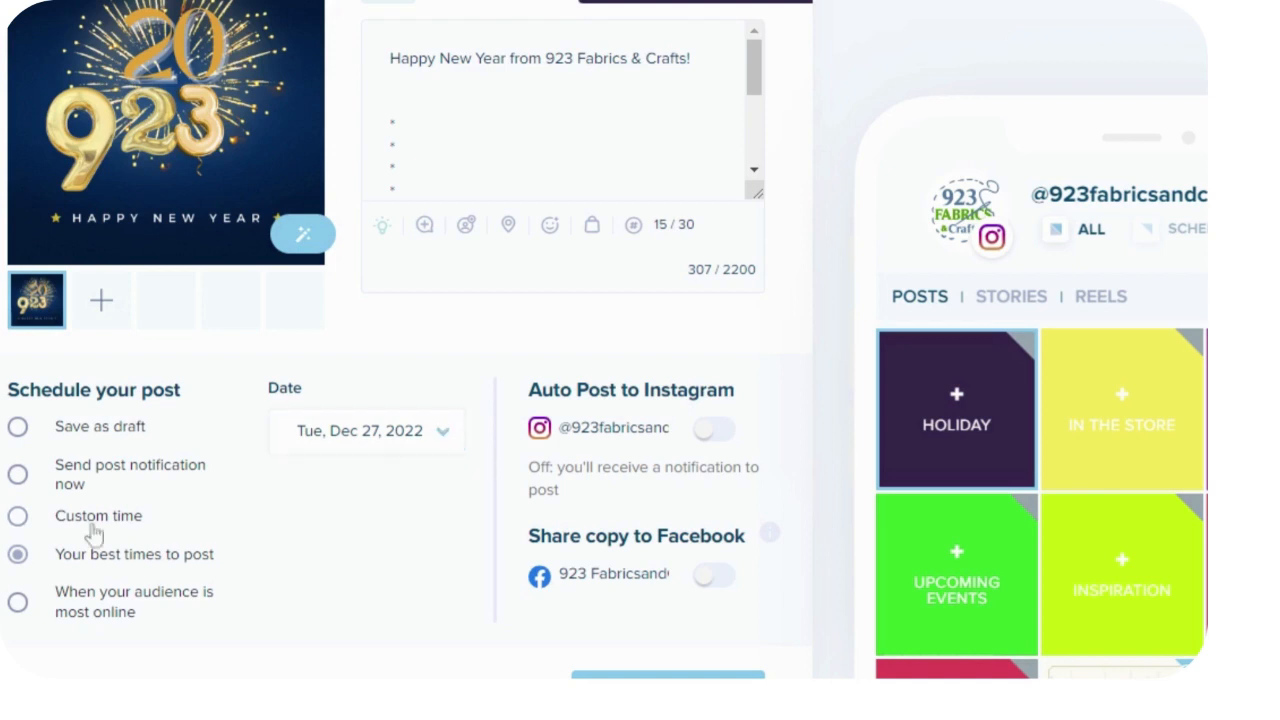
# Switch the post's scheduling to a custom time and set its date to 1/1/2023
pyautogui.click(18, 516)
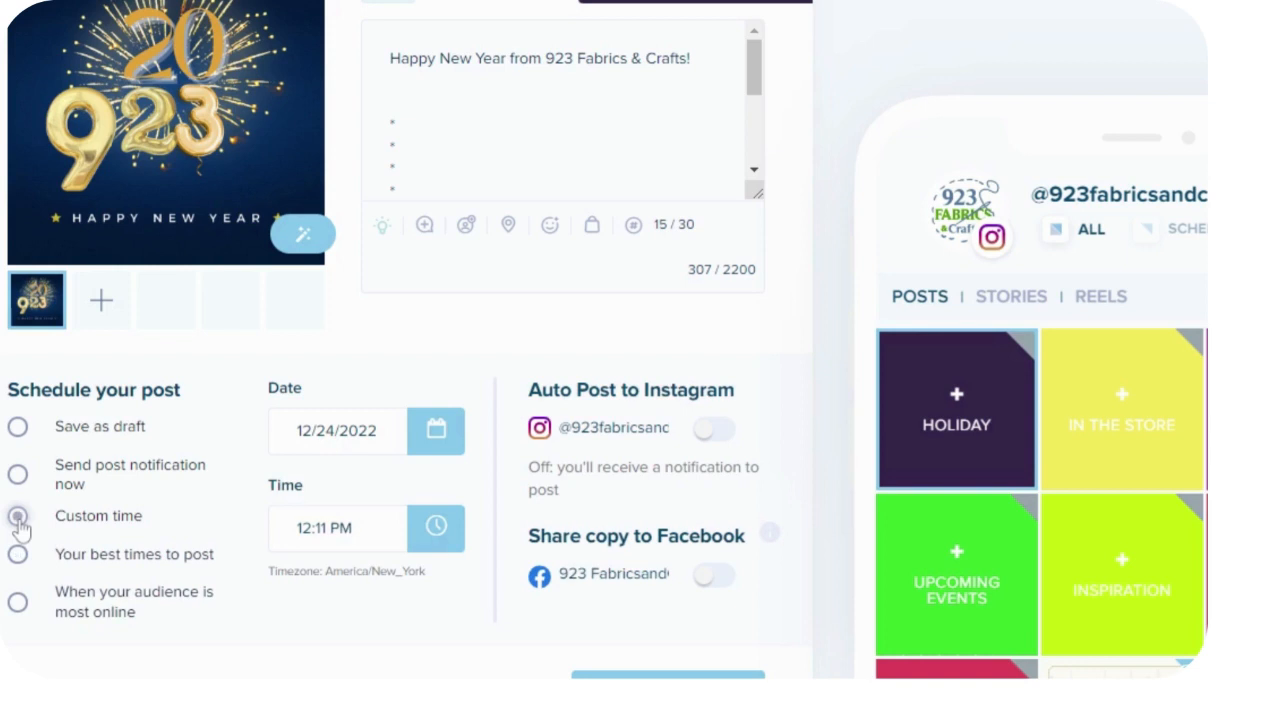
pyautogui.click(438, 438)
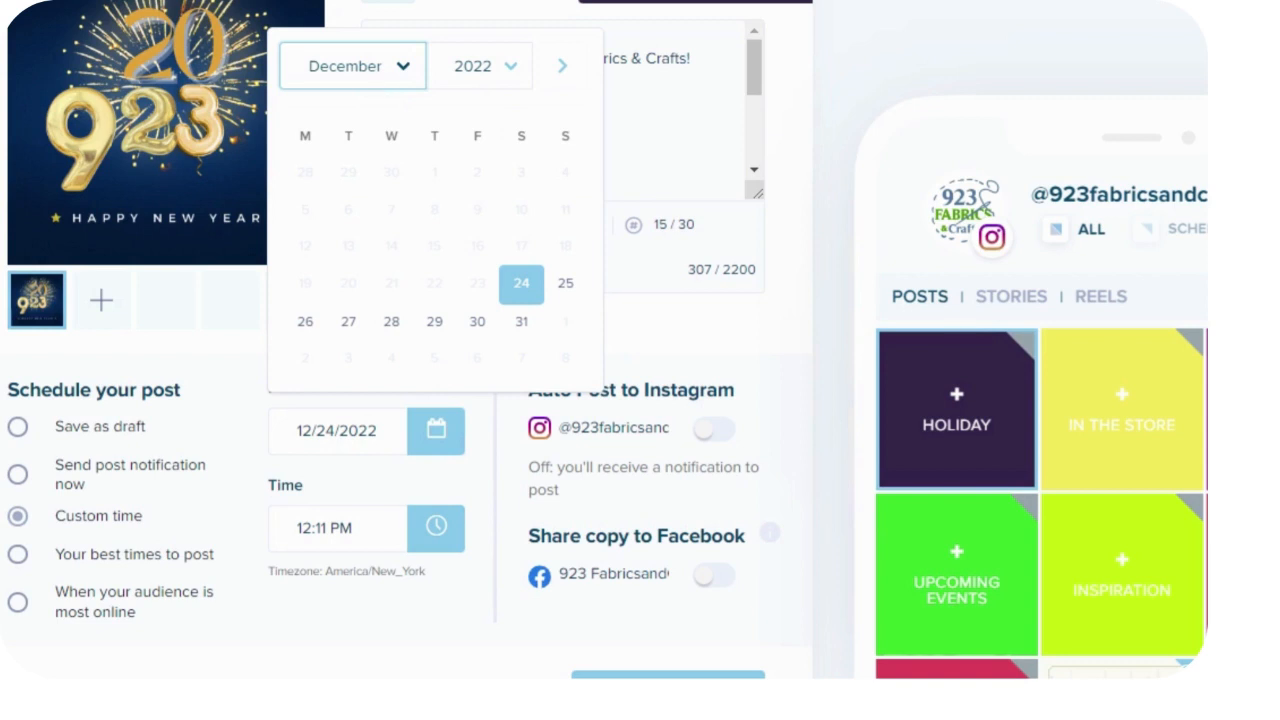
pyautogui.click(506, 70)
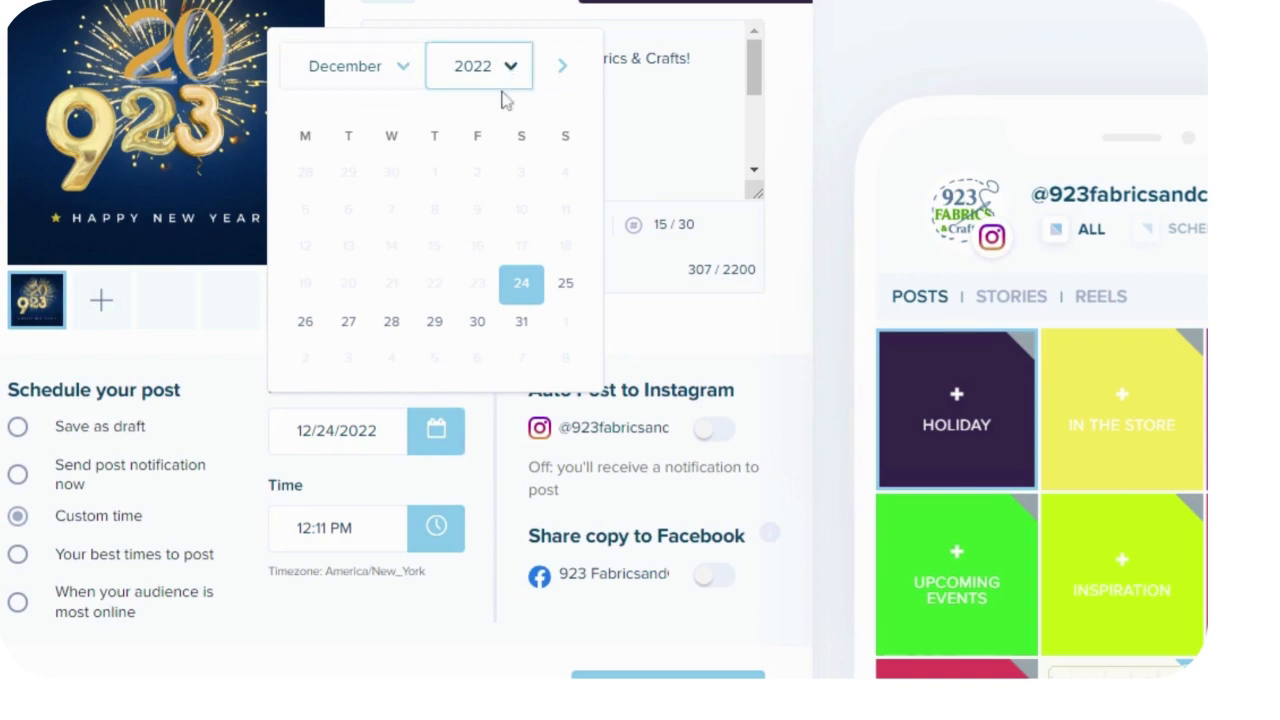
pyautogui.click(489, 284)
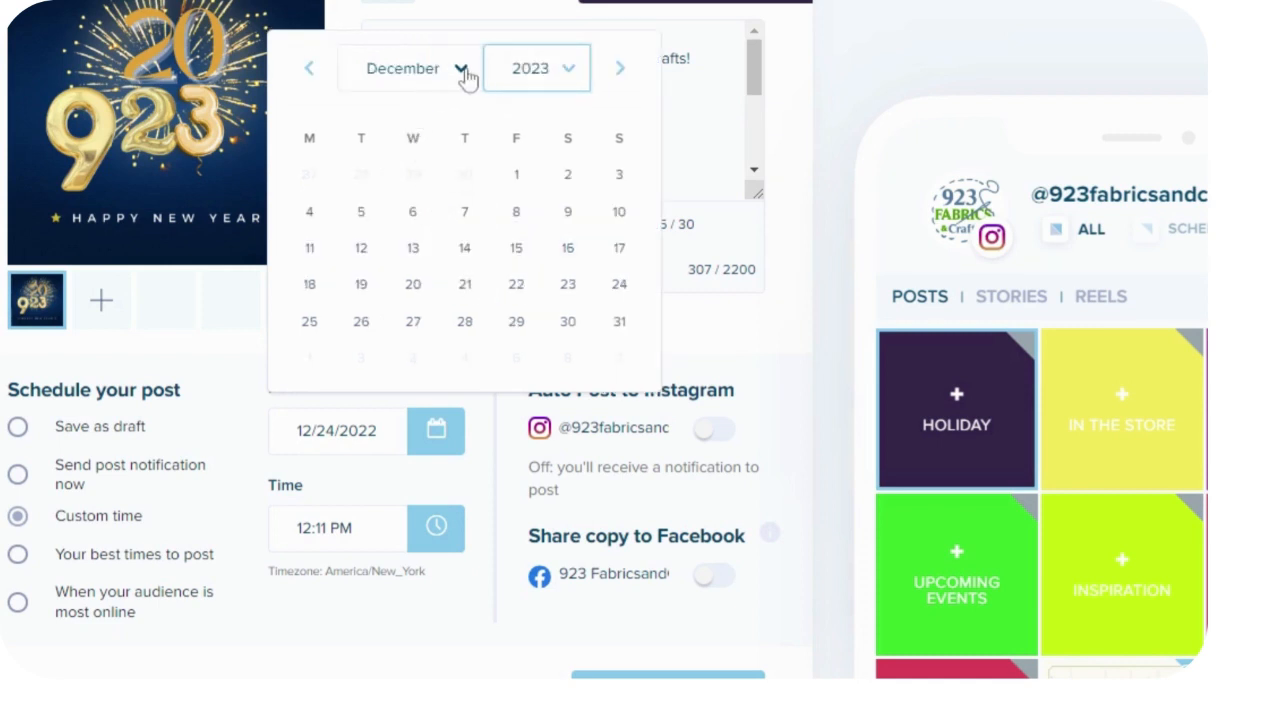
pyautogui.click(464, 71)
pyautogui.click(396, 112)
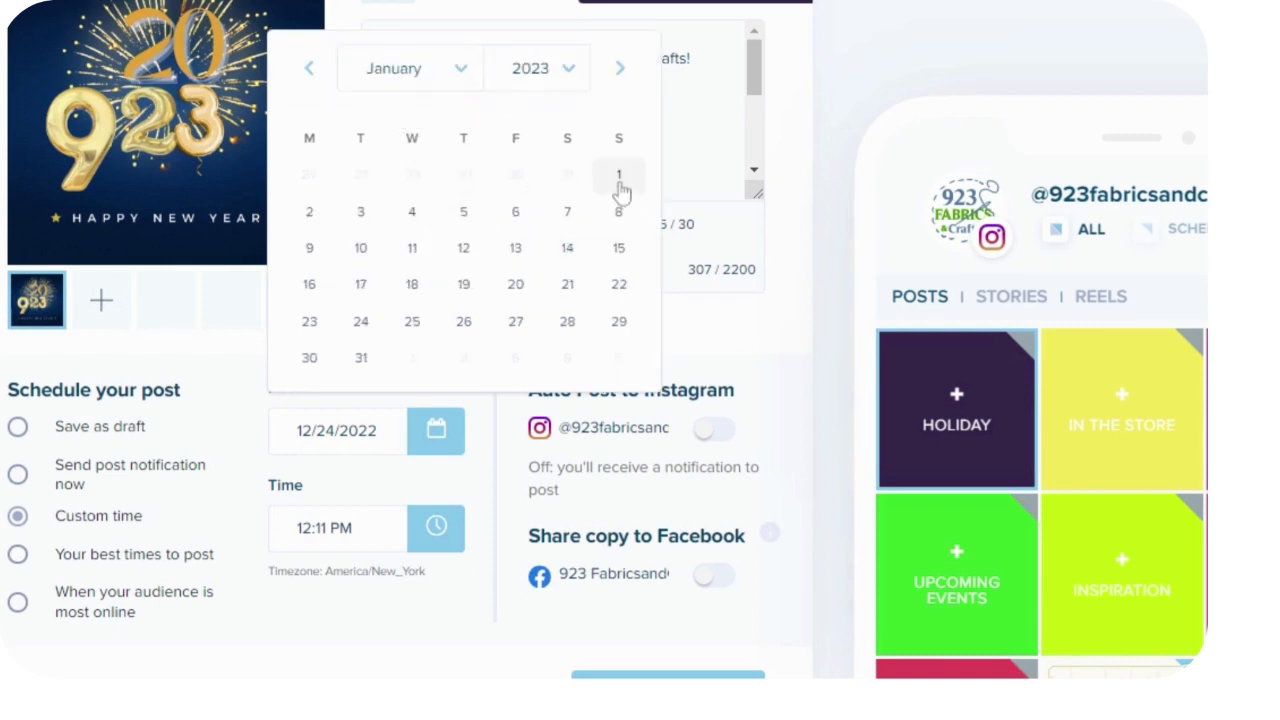
pyautogui.click(617, 177)
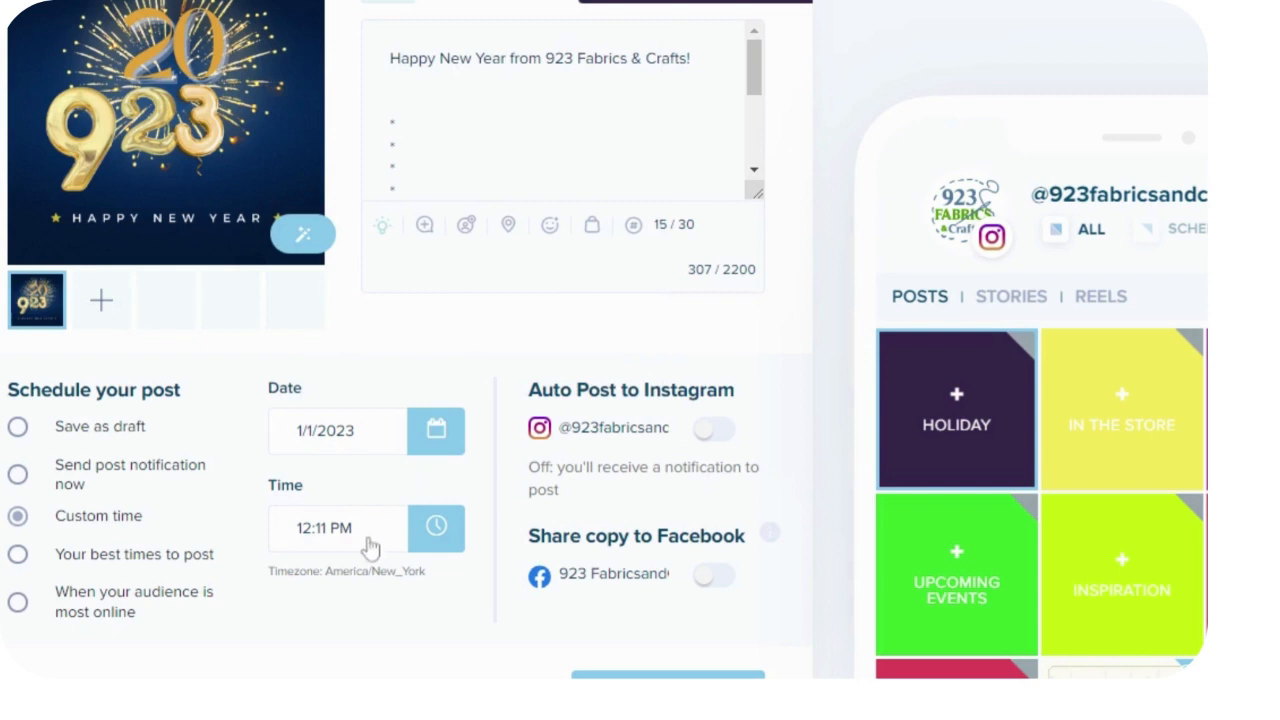
# Set the post's custom publishing time to 12:01 AM
pyautogui.click(437, 530)
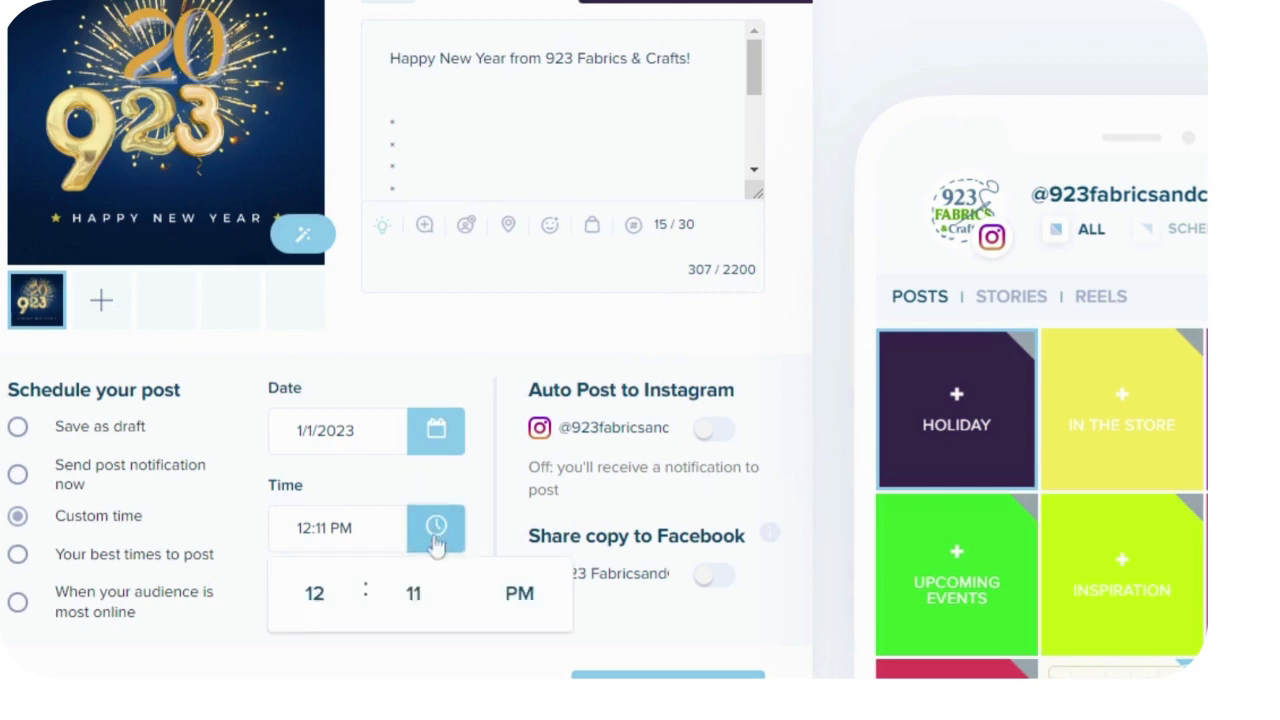
pyautogui.click(416, 570)
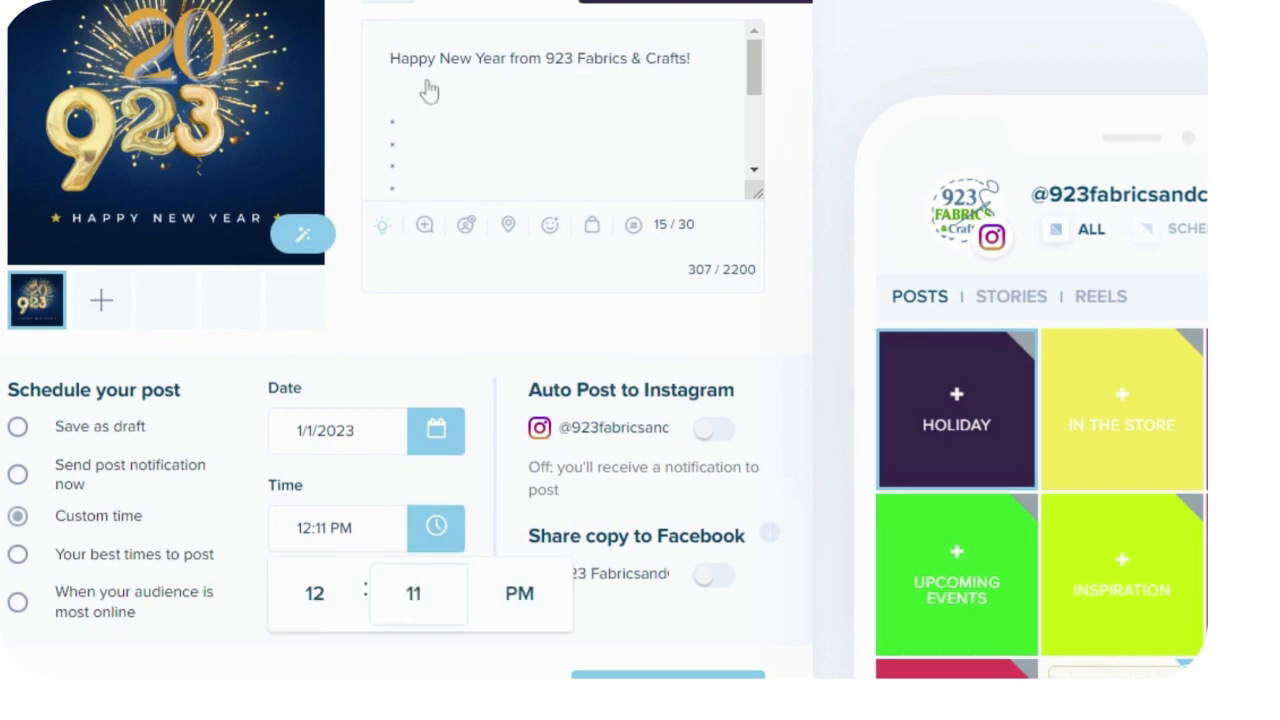
pyautogui.click(428, 84)
pyautogui.click(523, 634)
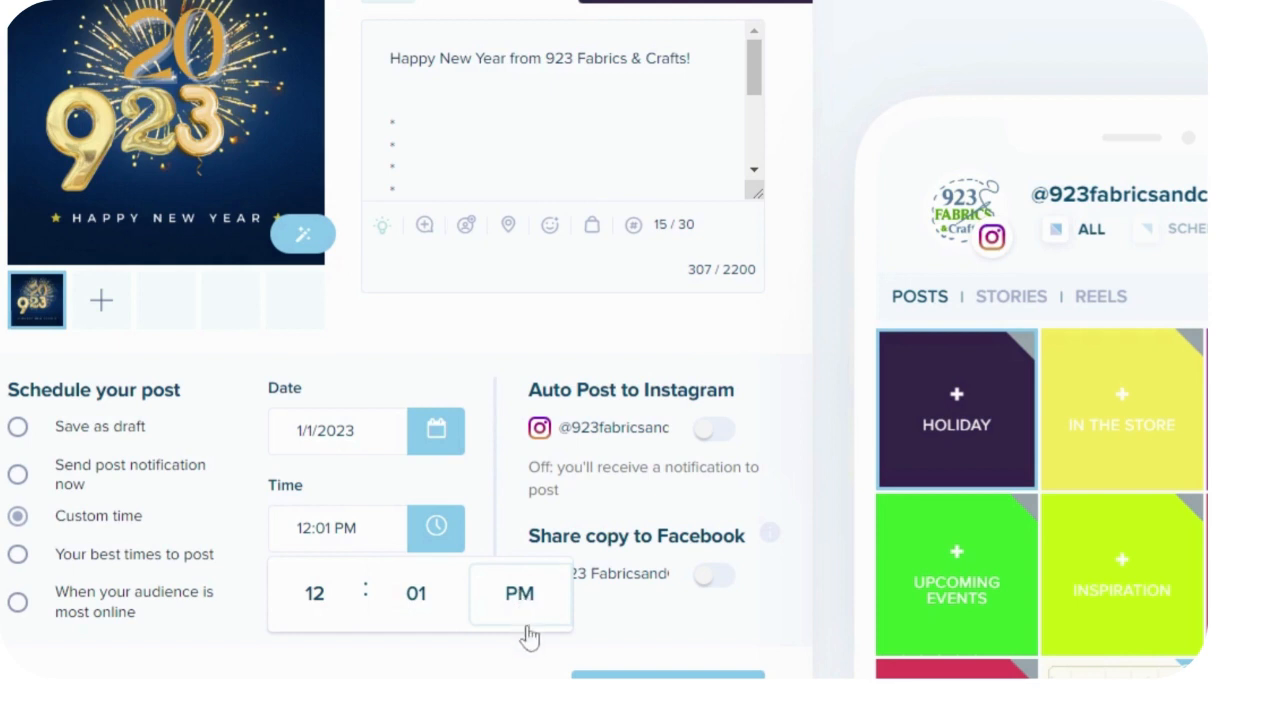
pyautogui.click(500, 372)
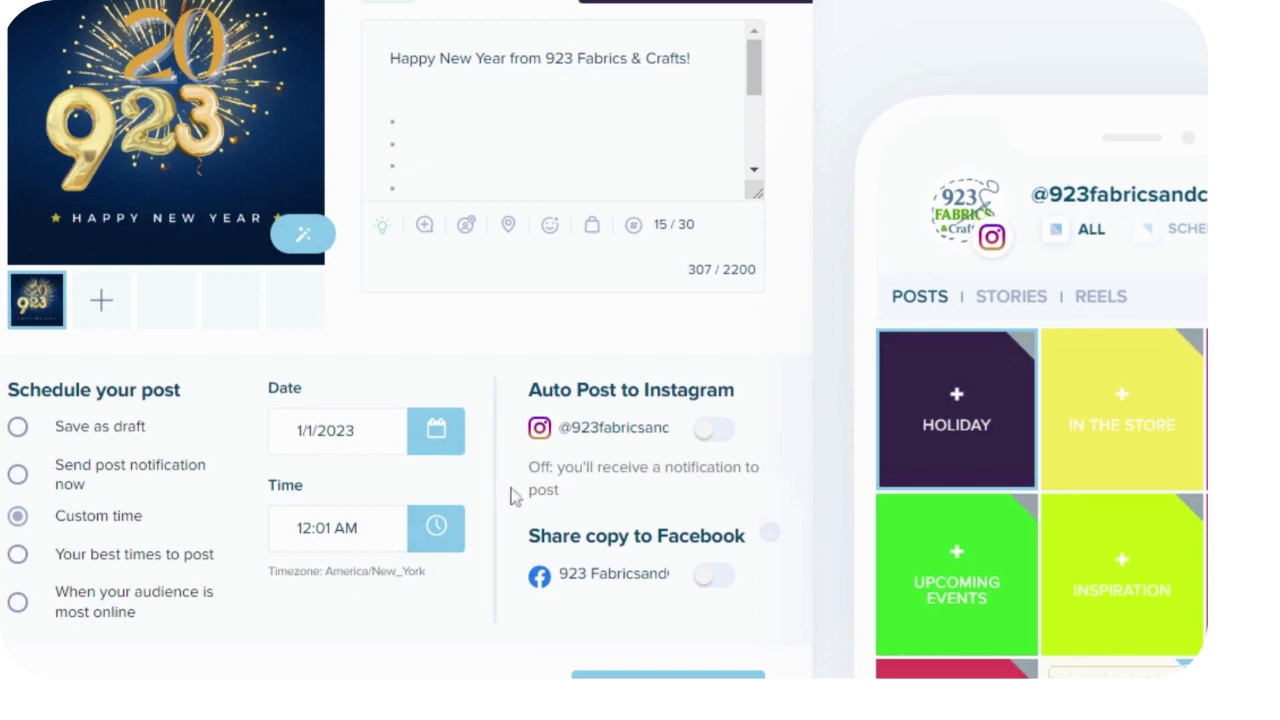
# Enable auto posting to Instagram and sharing a copy to Facebook, and schedule the New Year posts
pyautogui.click(714, 432)
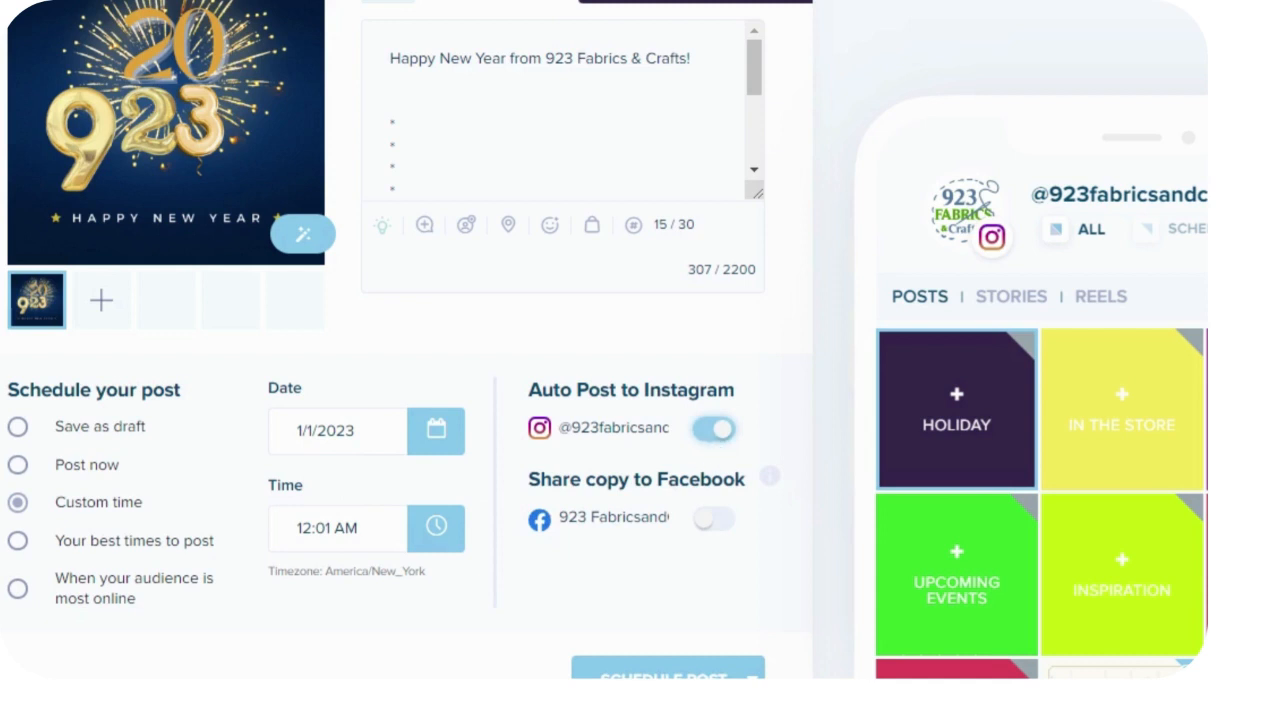
pyautogui.click(718, 528)
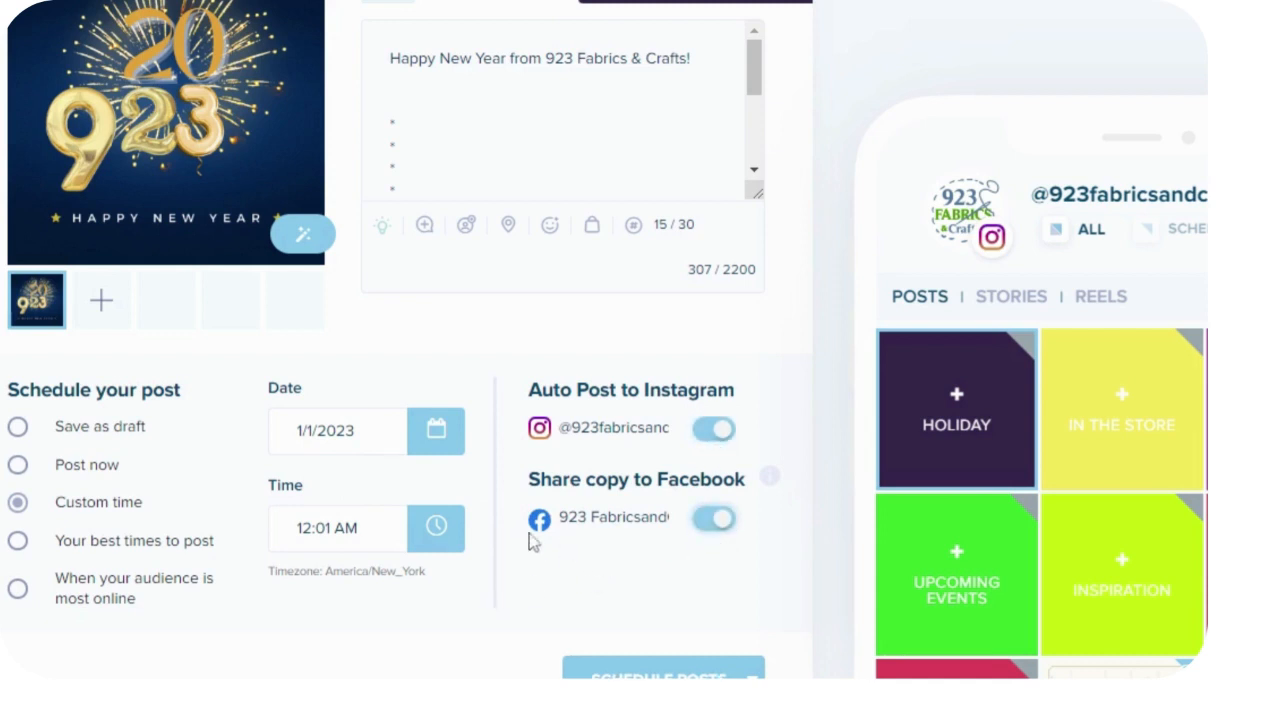
pyautogui.scroll(-1, 533, 541)
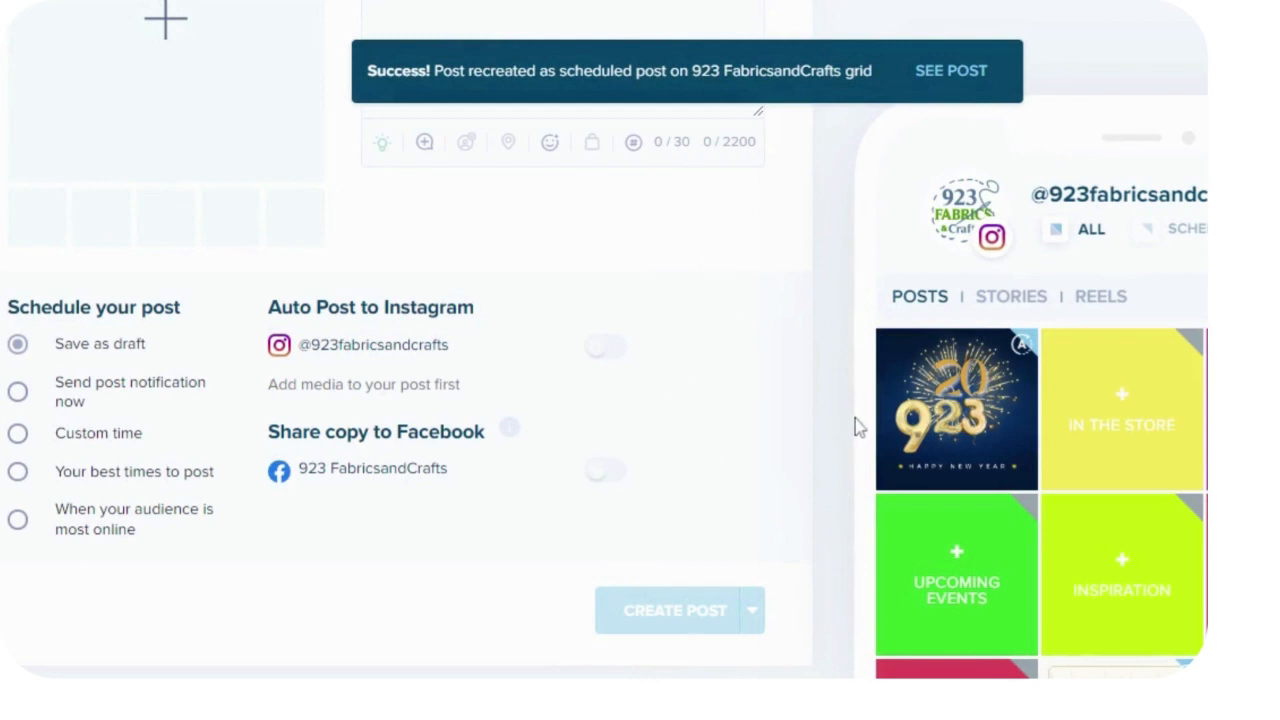
# Check the New Year post's schedule in the Instagram grid, and review its copy in the shop's Facebook feed
pyautogui.moveTo(994, 478)
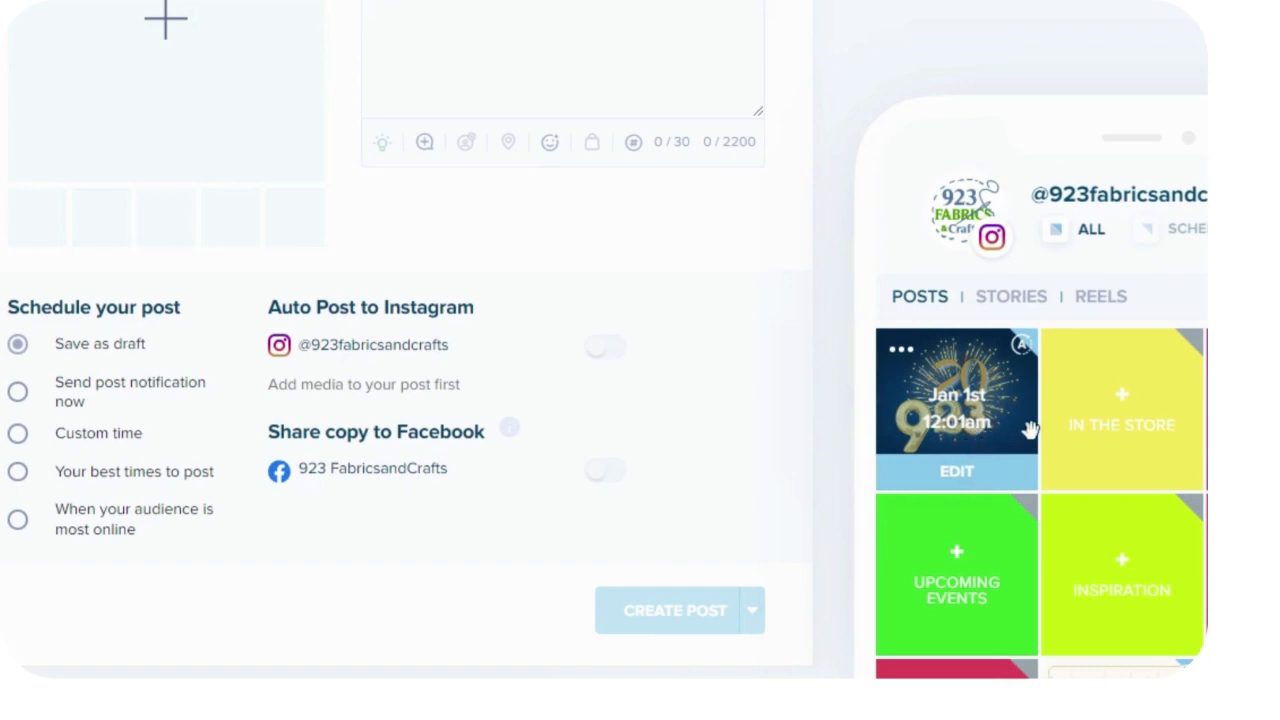
pyautogui.scroll(5, 1030, 430)
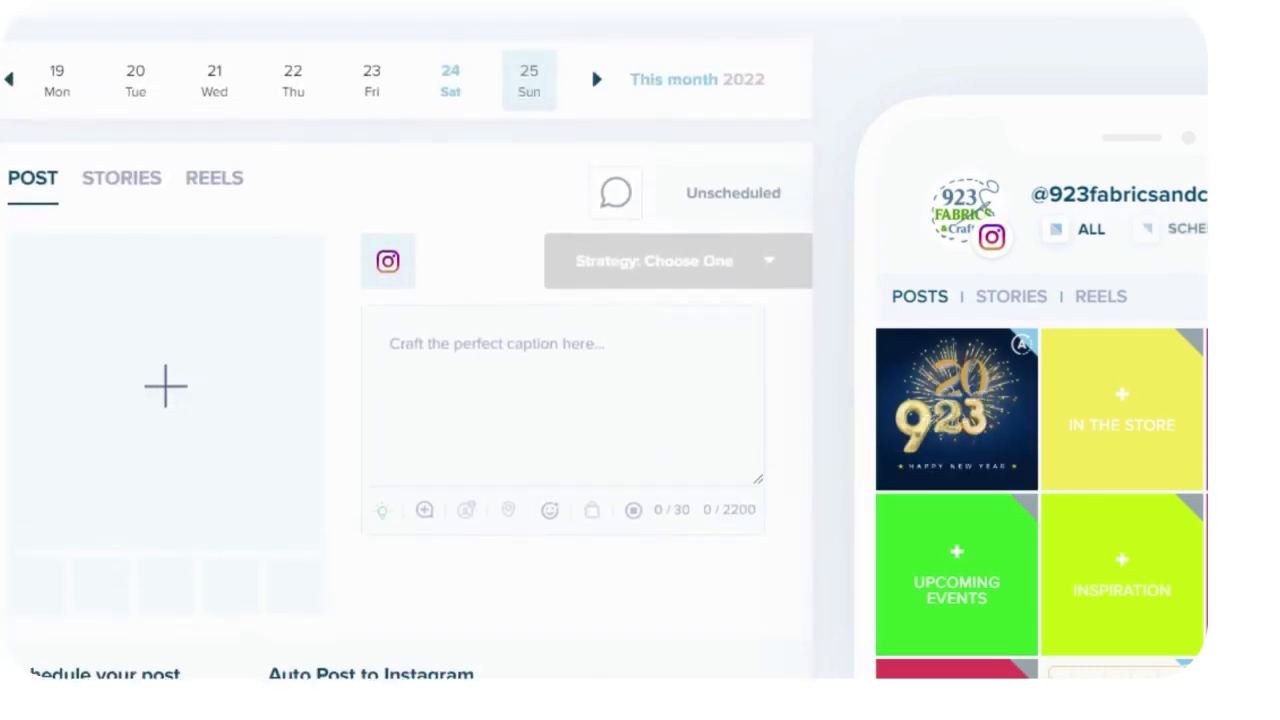
pyautogui.click(1206, 36)
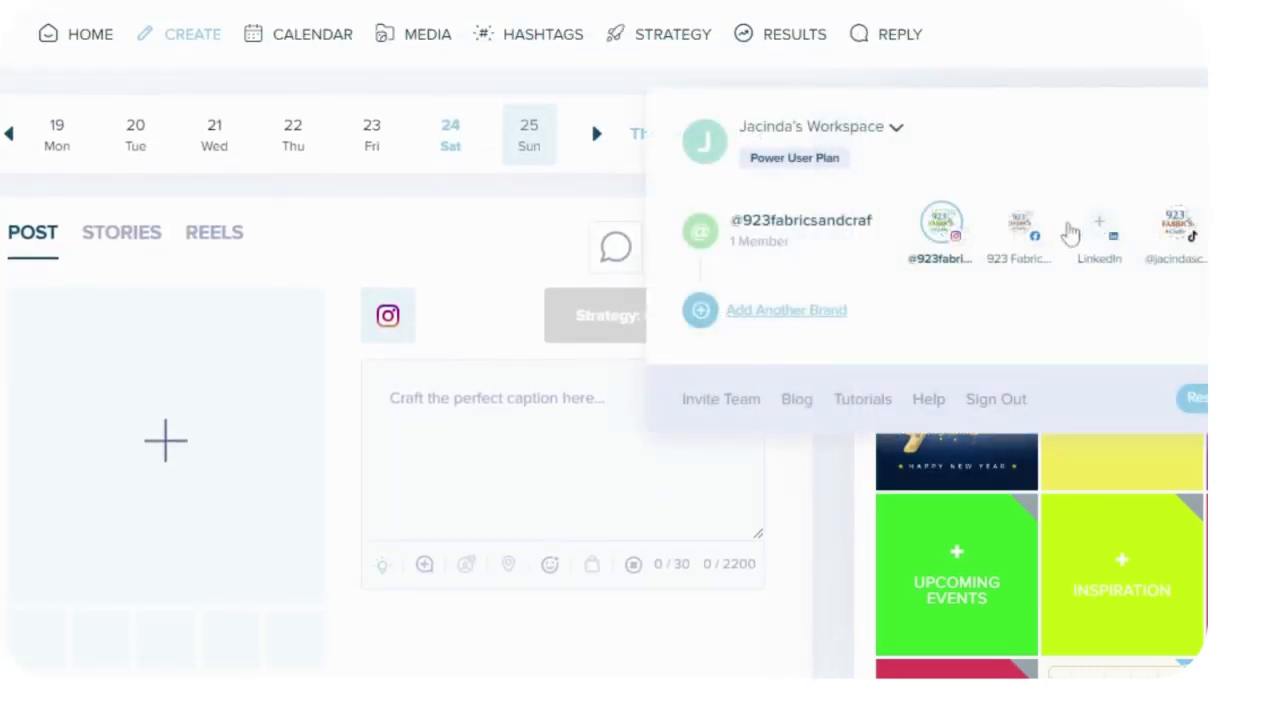
pyautogui.click(1032, 241)
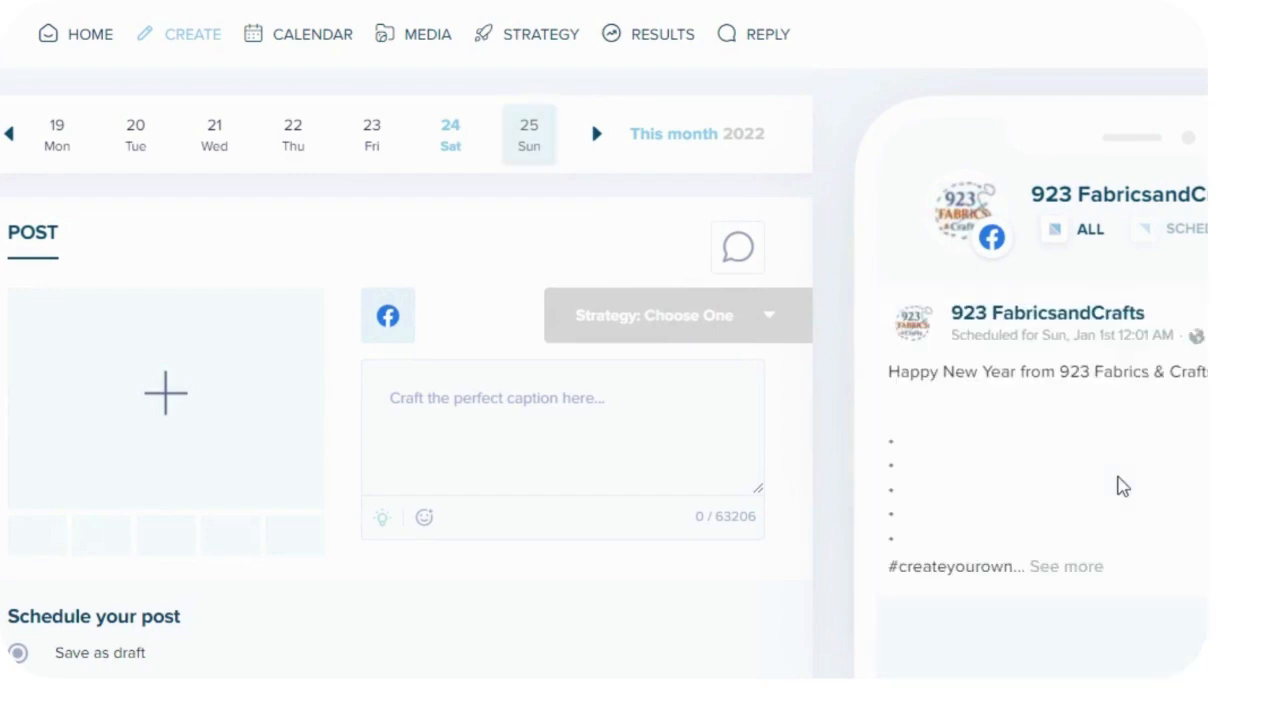
pyautogui.scroll(-4, 1066, 424)
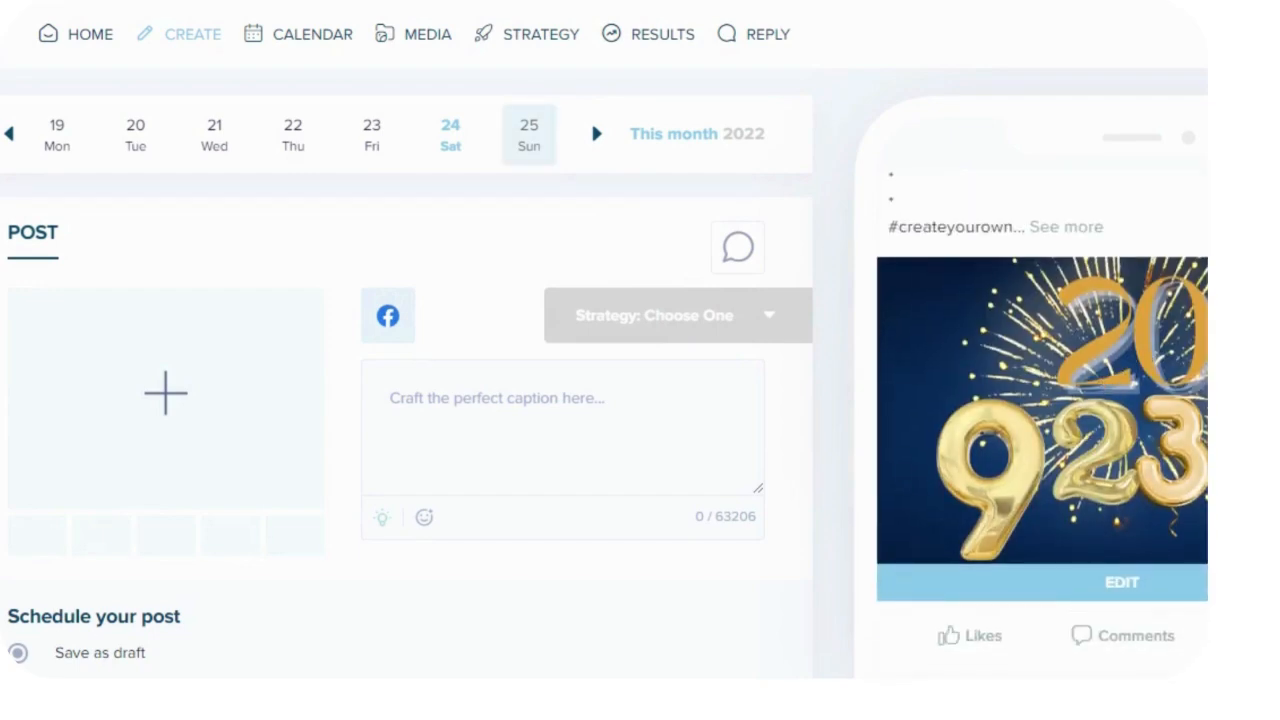
pyautogui.scroll(4, 1044, 424)
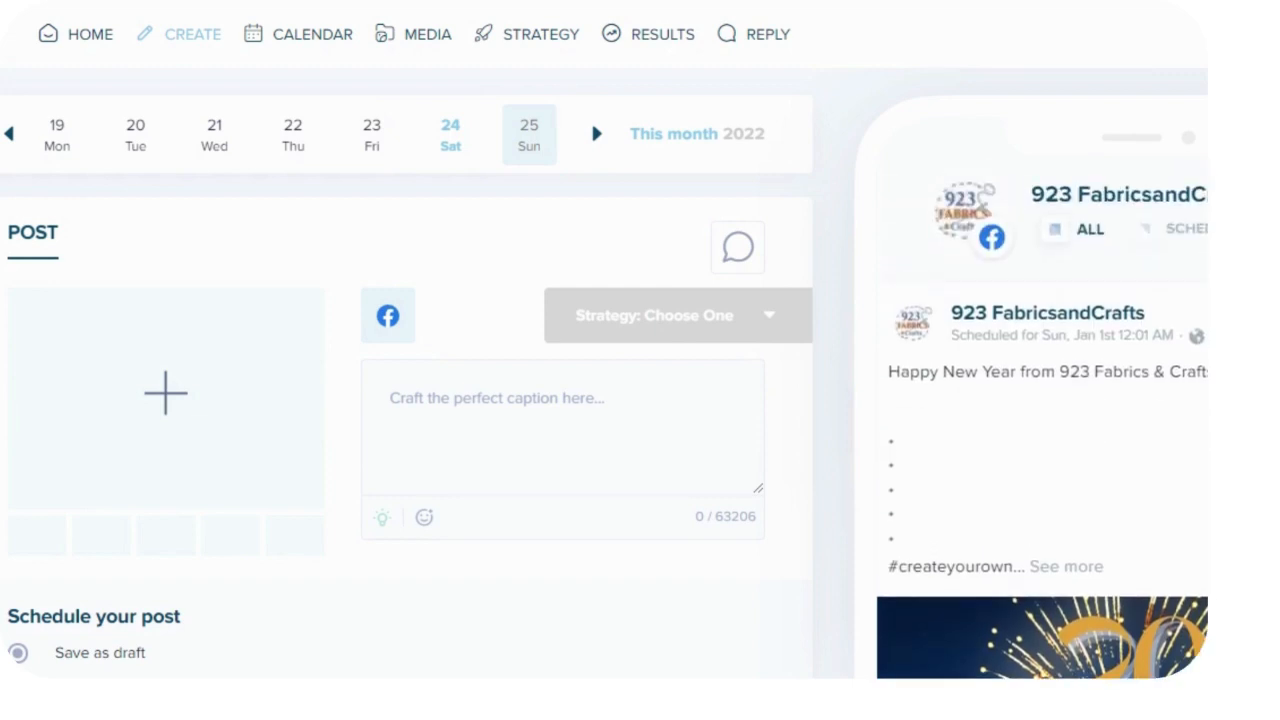
# Return to the shop's Instagram account and open the Maker Monday placeholder from the grid
pyautogui.click(1204, 36)
pyautogui.click(950, 238)
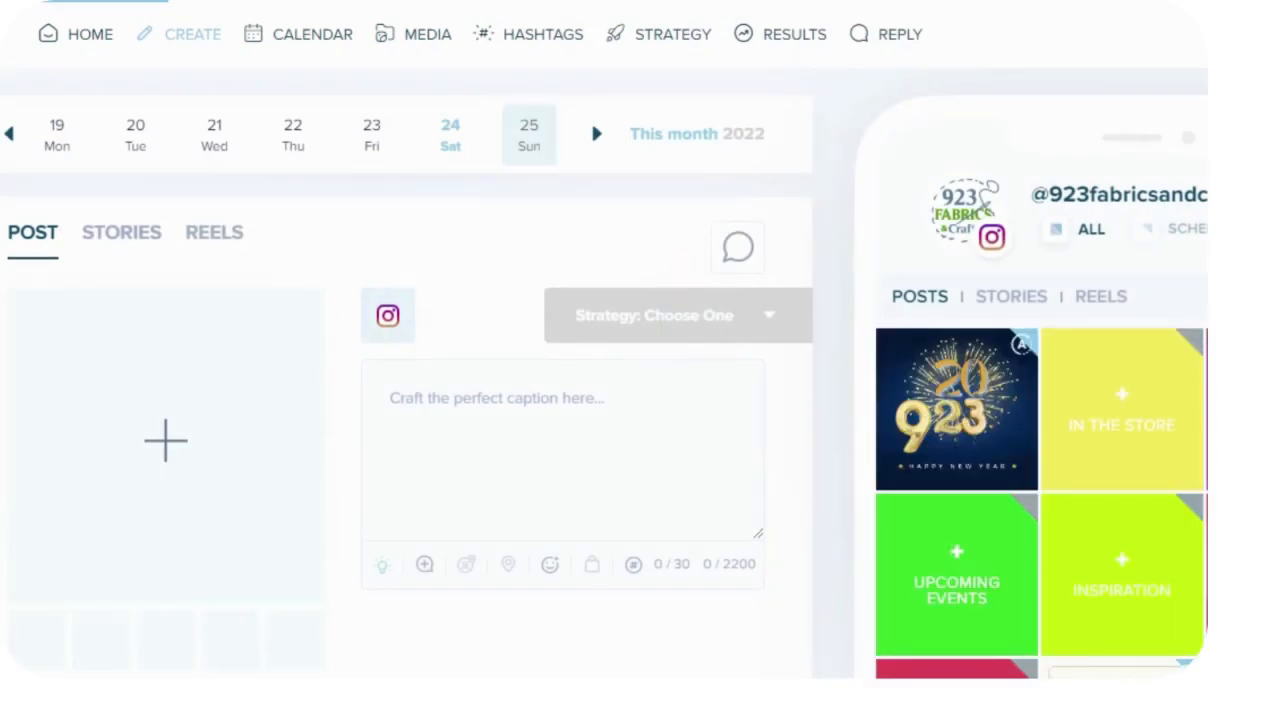
pyautogui.scroll(-1, 841, 366)
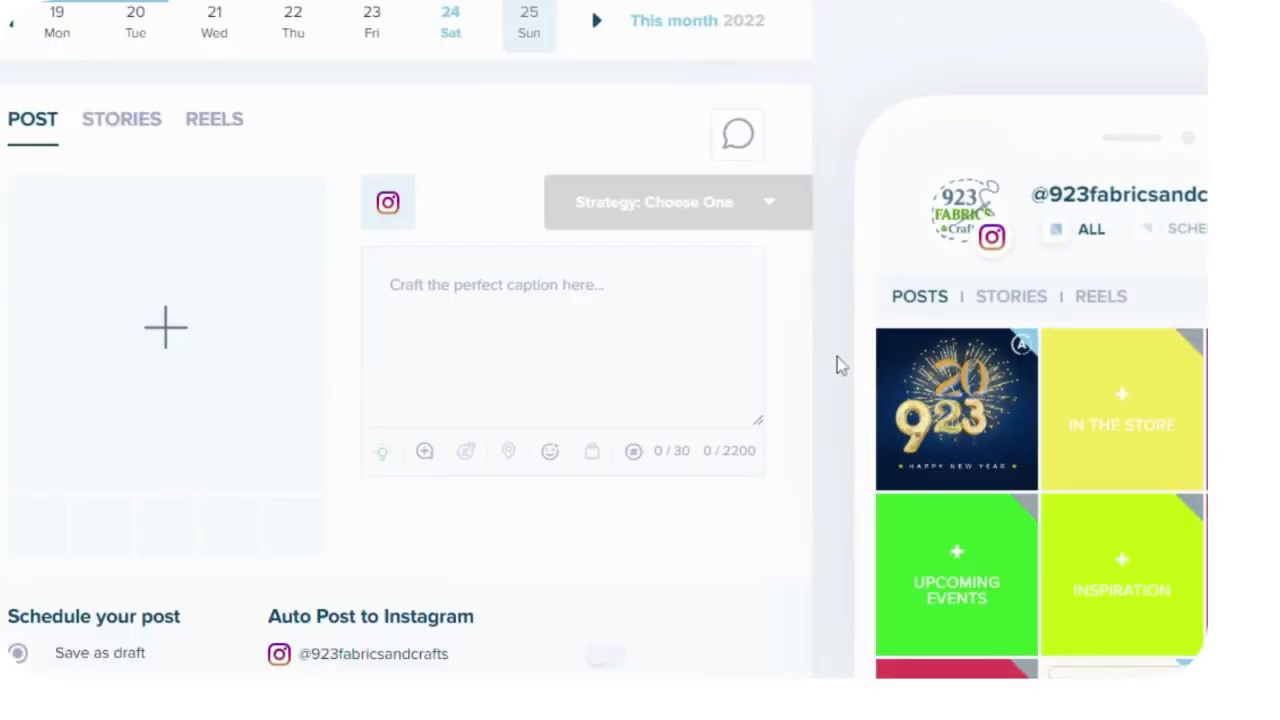
pyautogui.scroll(1, 841, 366)
pyautogui.scroll(-1, 1040, 424)
pyautogui.scroll(-2, 1040, 424)
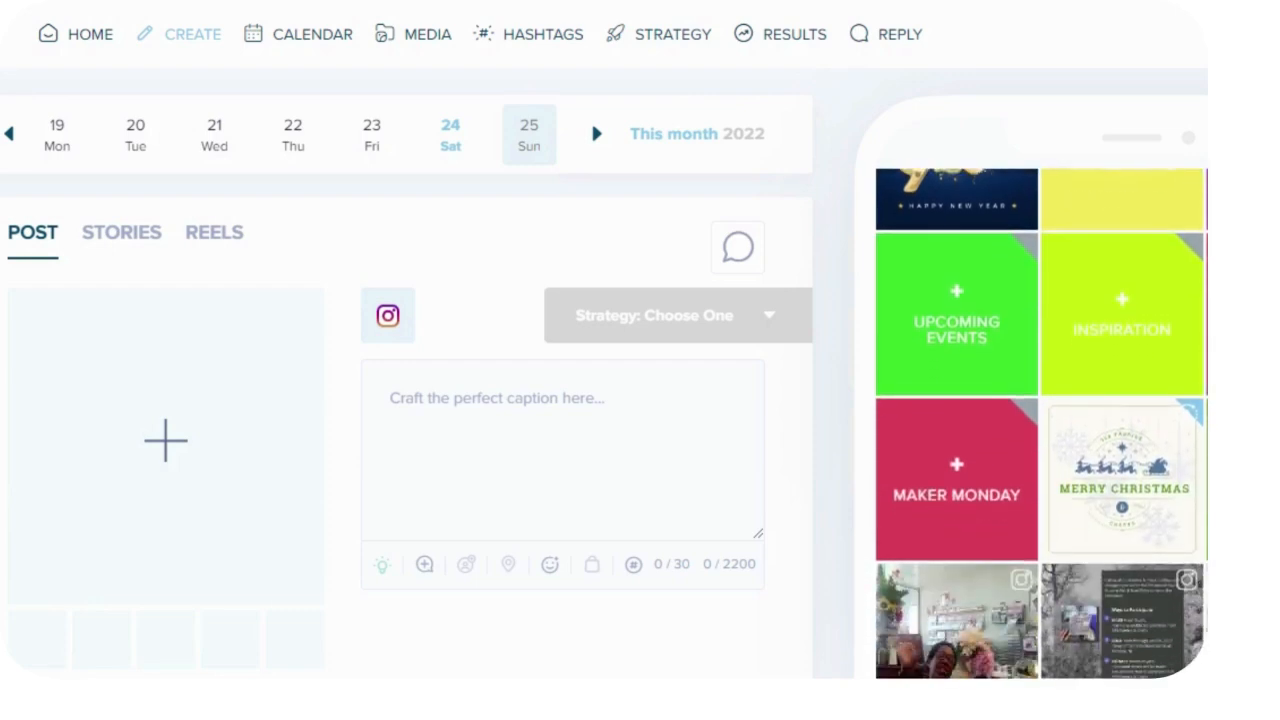
pyautogui.moveTo(997, 503)
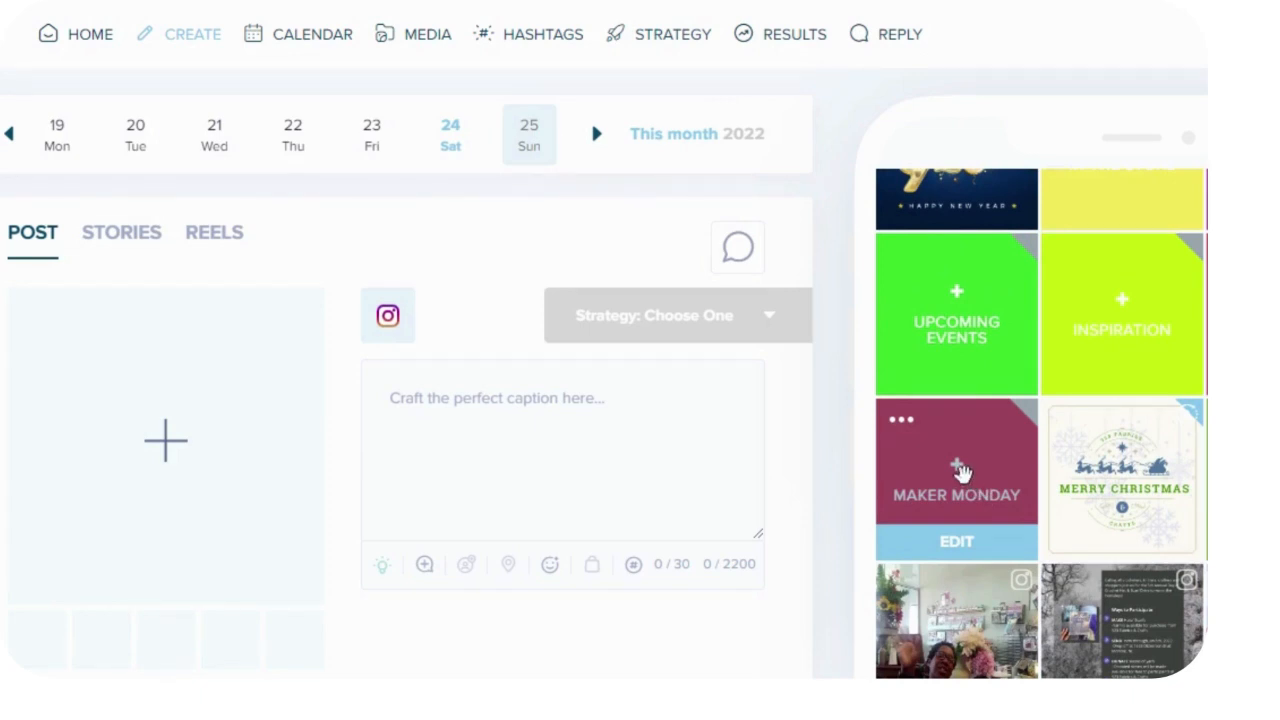
pyautogui.click(960, 471)
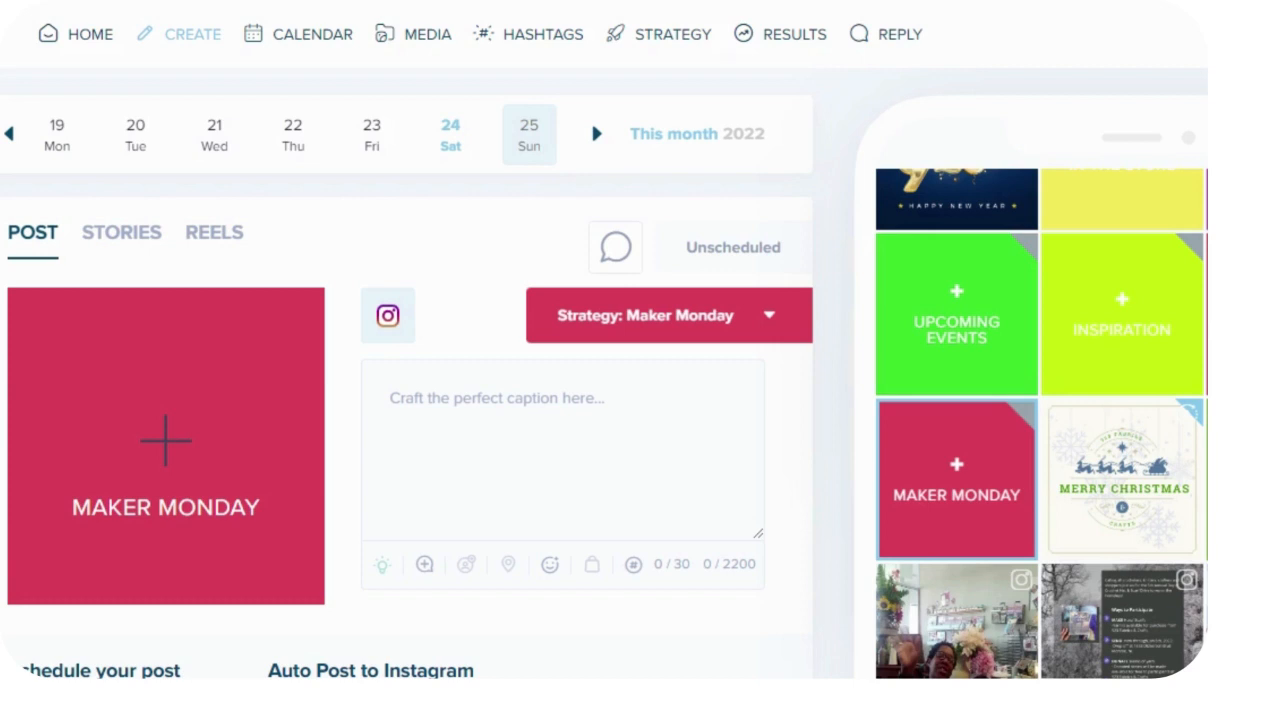
# Add the plain green Maker Monday graphic from the media collections to the post
pyautogui.click(166, 440)
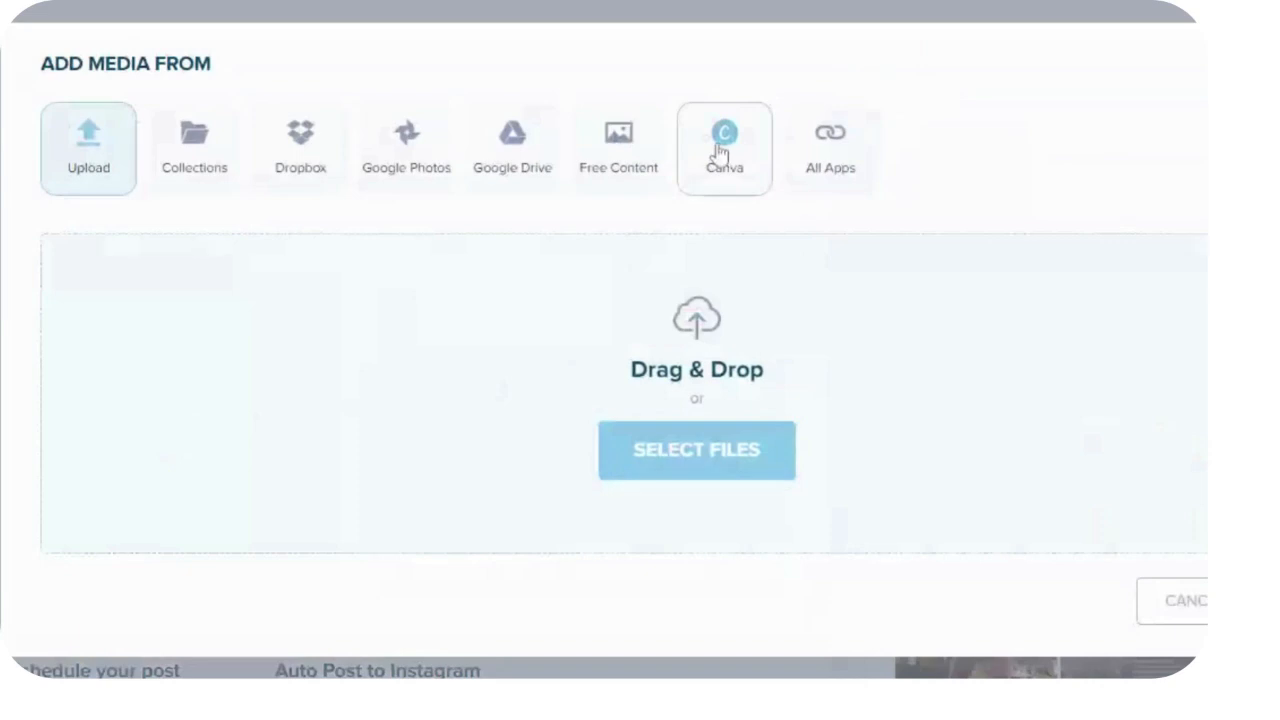
pyautogui.click(197, 143)
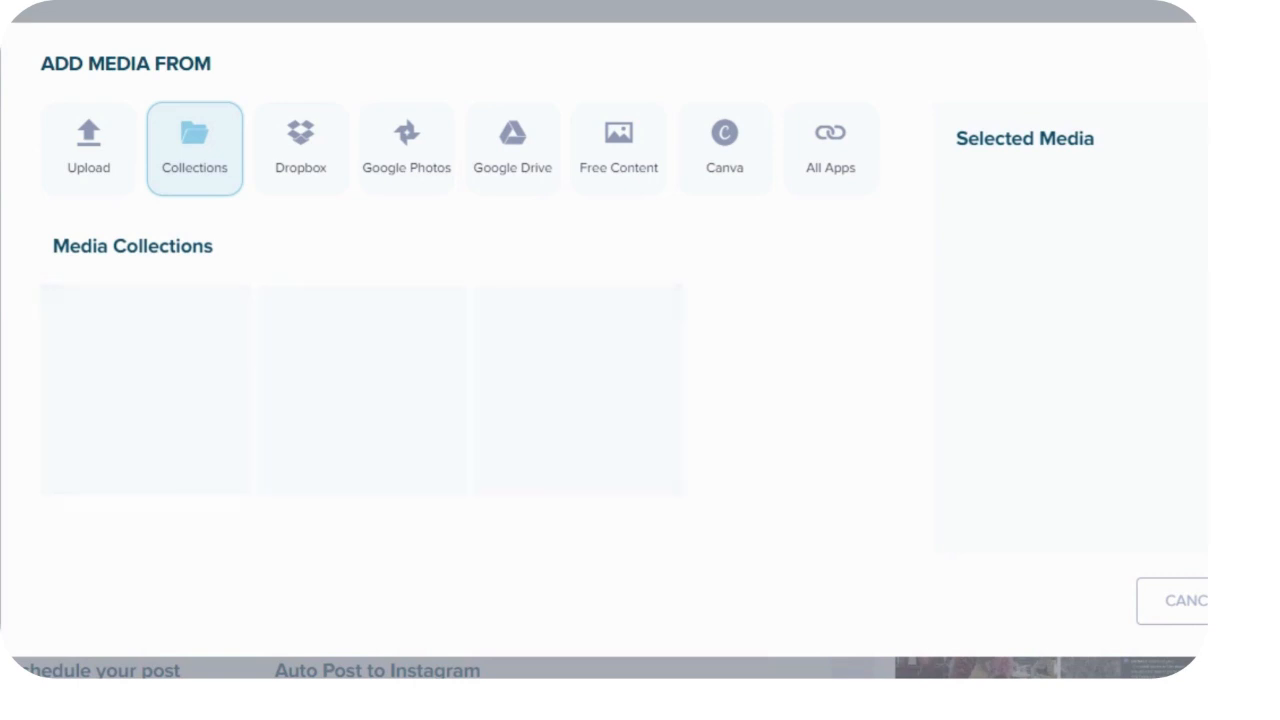
pyautogui.scroll(-5, 257, 417)
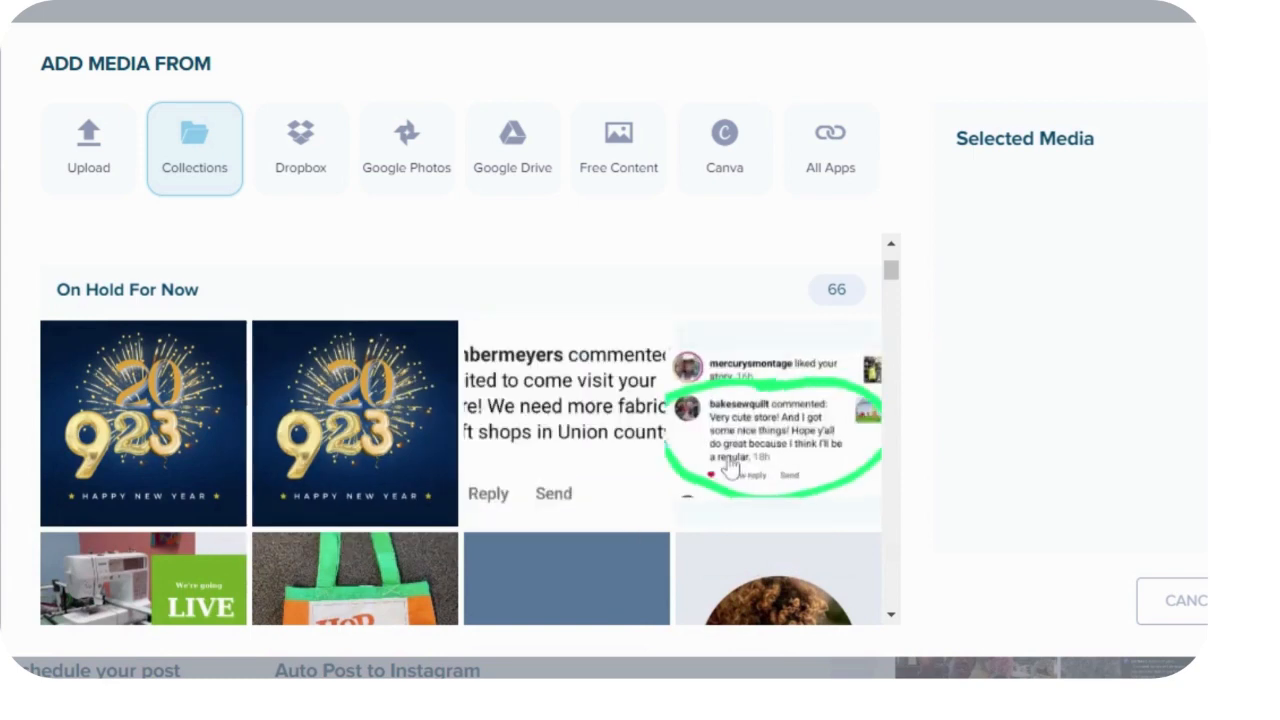
pyautogui.scroll(-10, 731, 466)
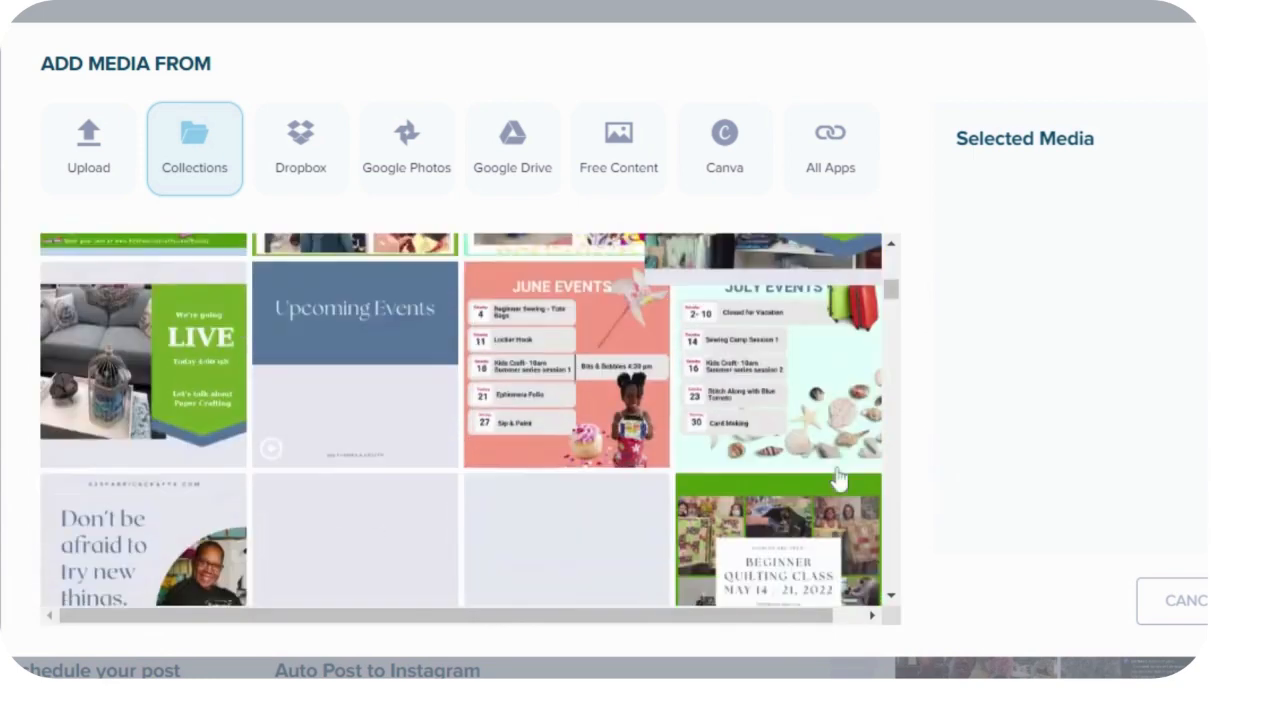
pyautogui.scroll(-5, 838, 480)
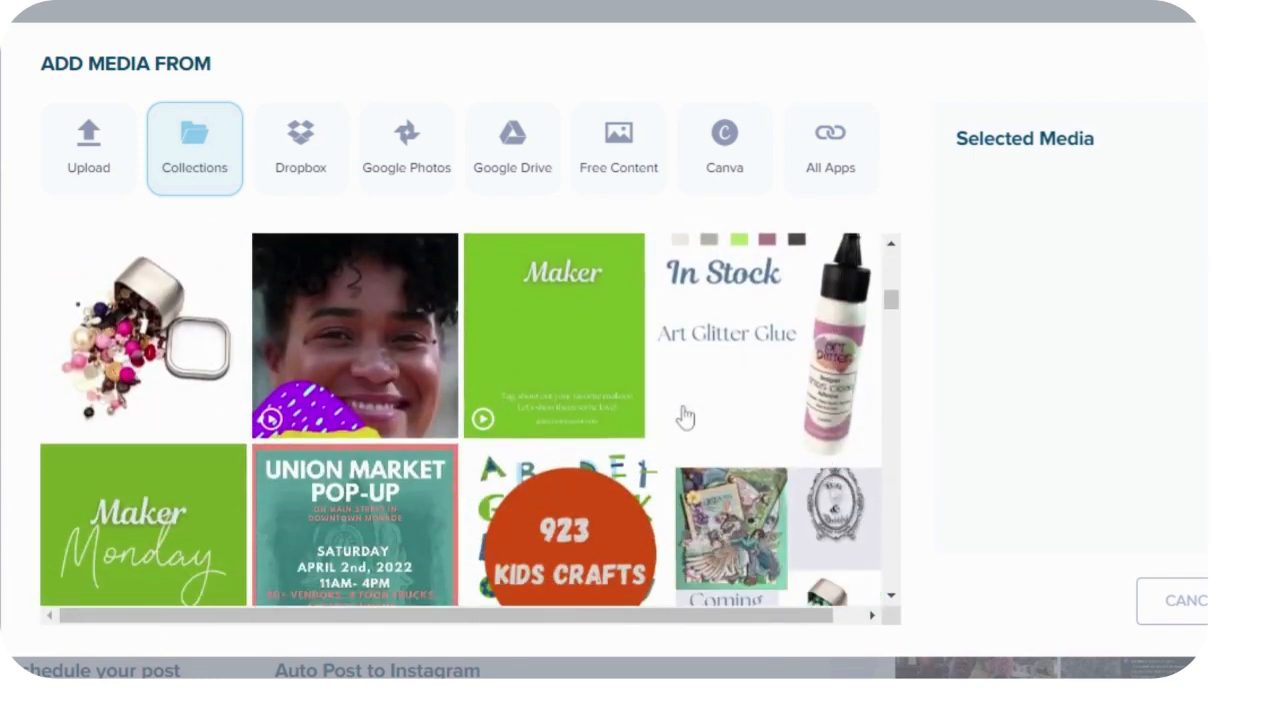
pyautogui.scroll(-3, 598, 455)
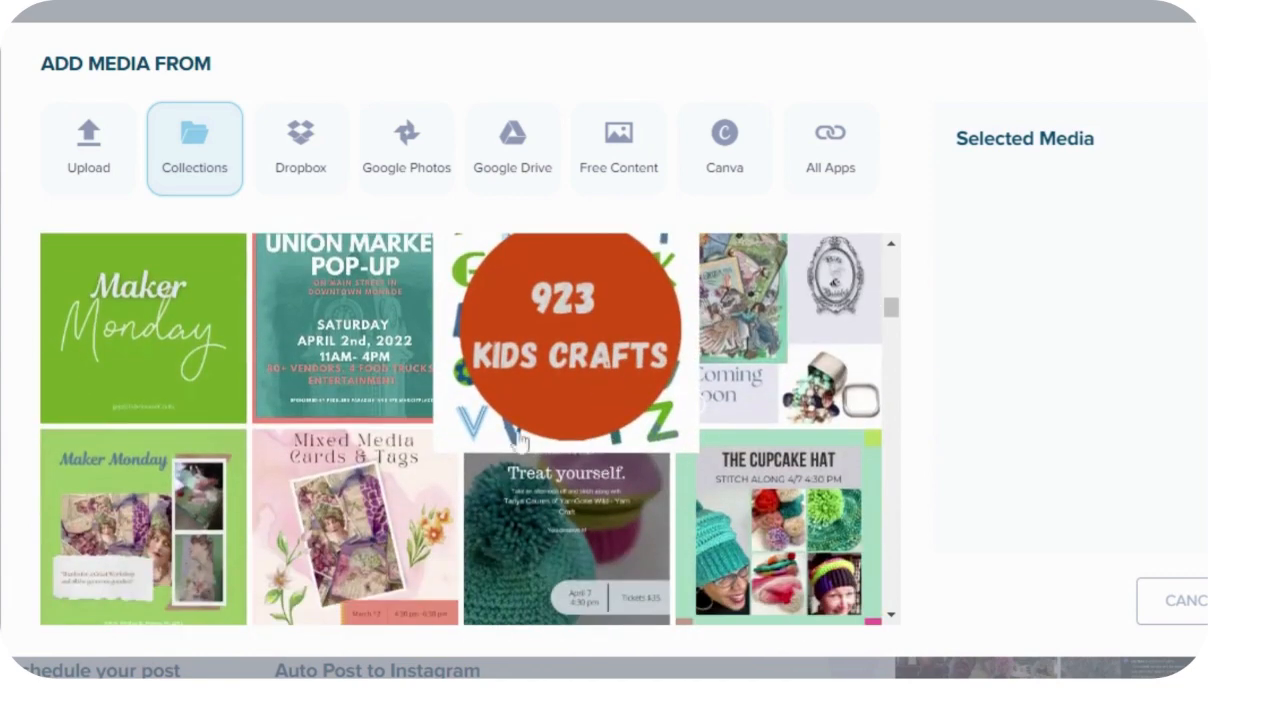
pyautogui.click(166, 366)
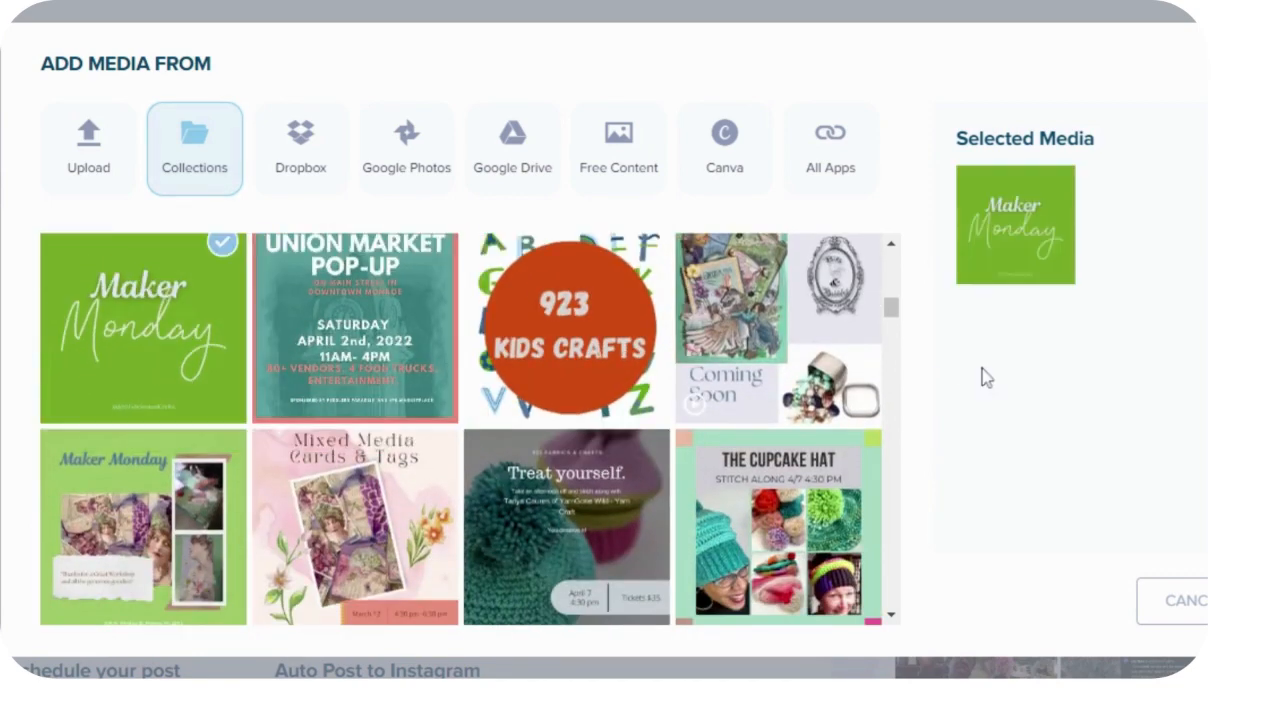
pyautogui.click(1136, 543)
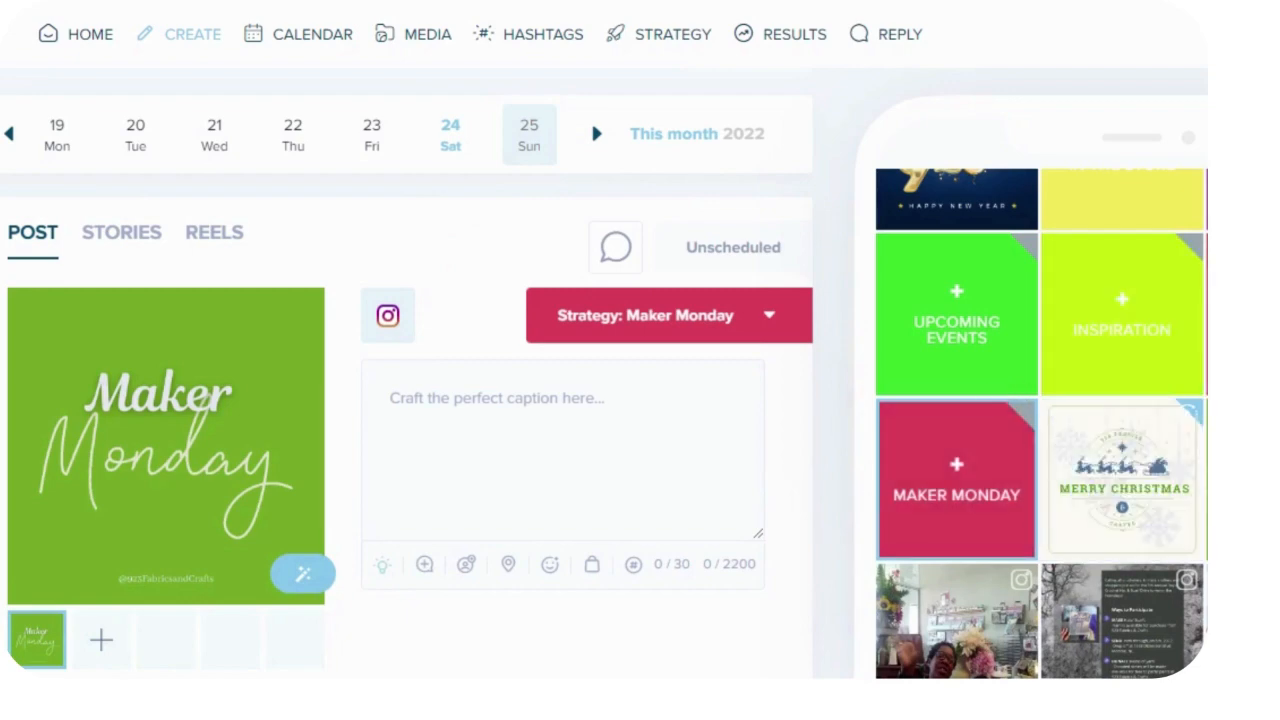
# Open the Maker Monday post from Mon 28th Nov in the Instagram grid and copy its entire caption
pyautogui.scroll(-3, 1135, 428)
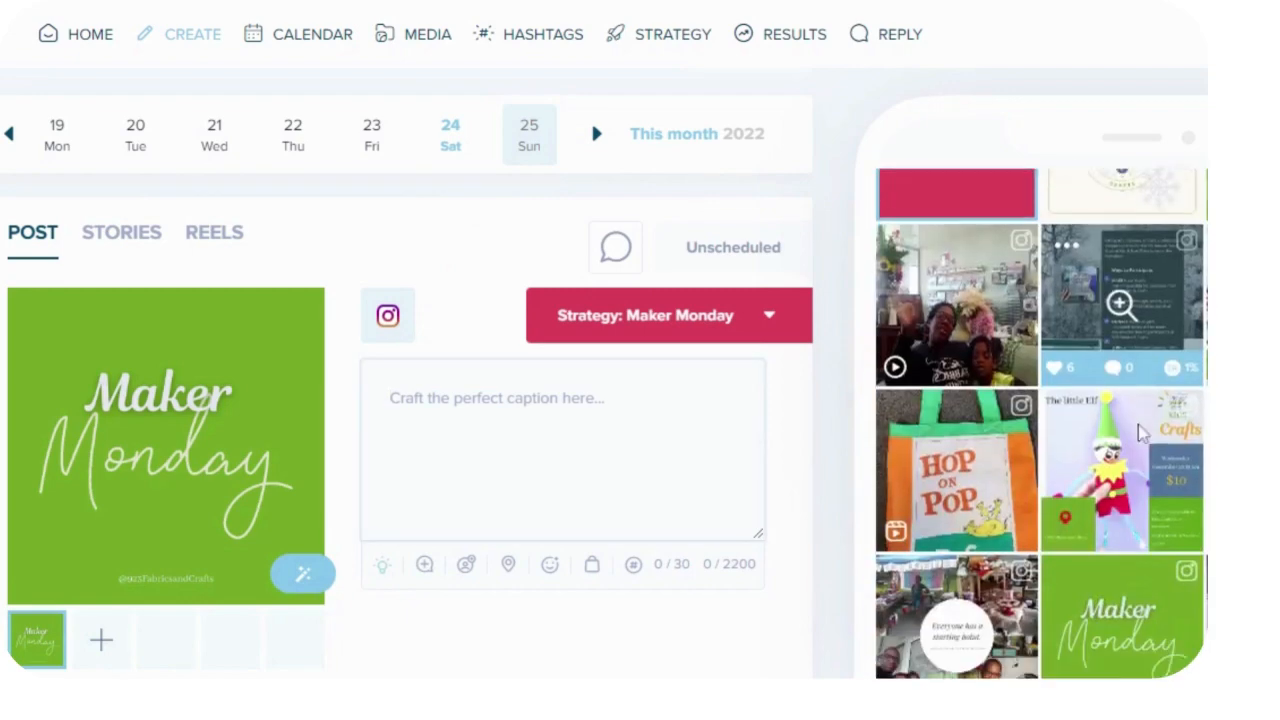
pyautogui.scroll(-10, 1138, 430)
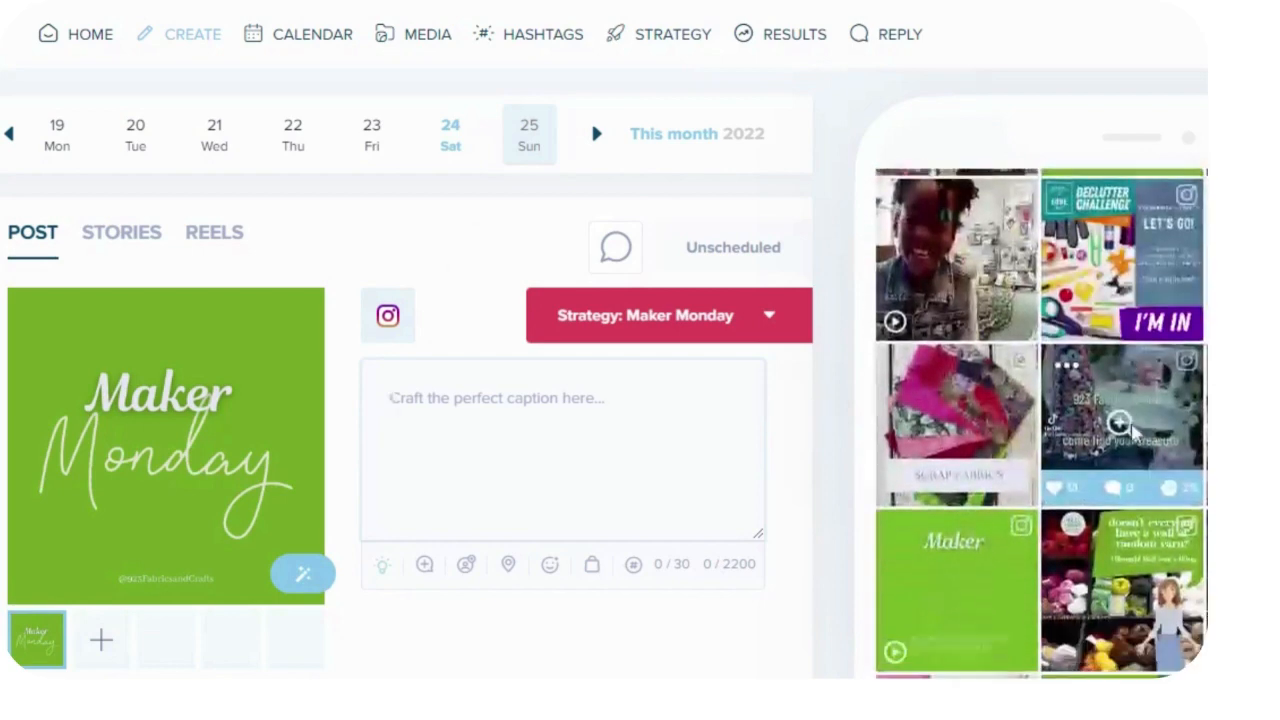
pyautogui.scroll(-5, 1130, 428)
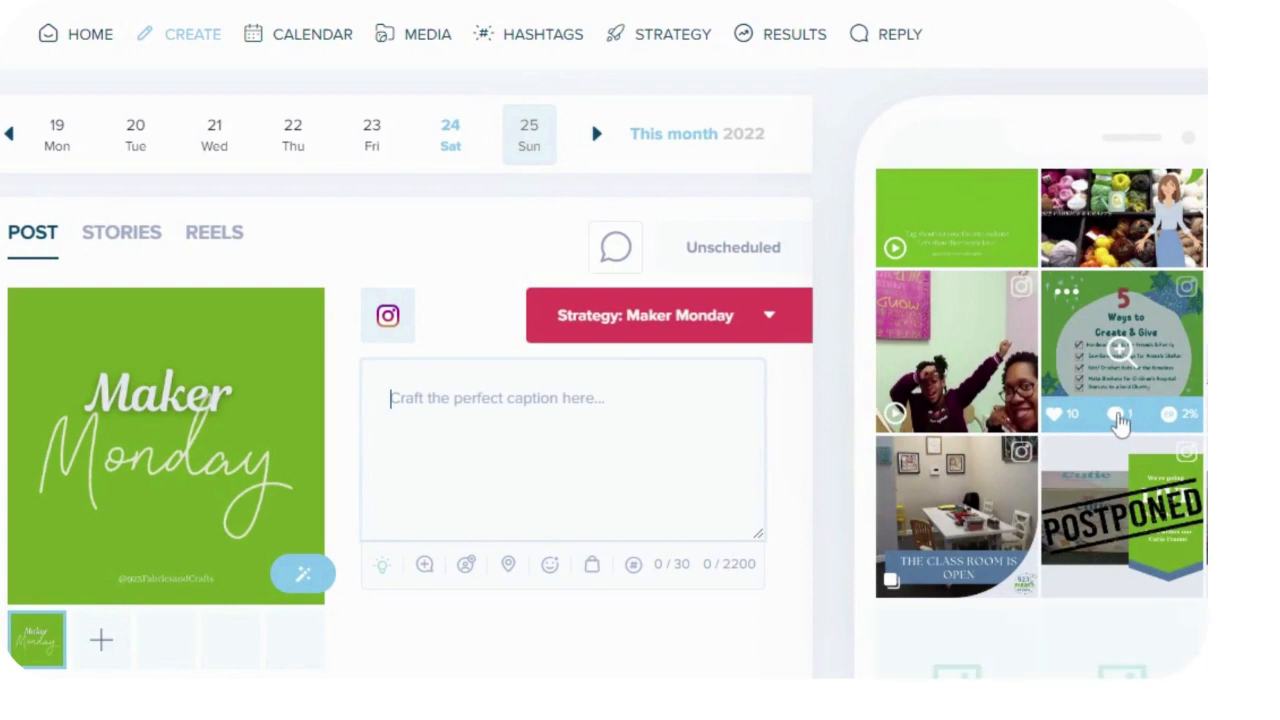
pyautogui.scroll(-5, 1120, 425)
pyautogui.scroll(-10, 1120, 385)
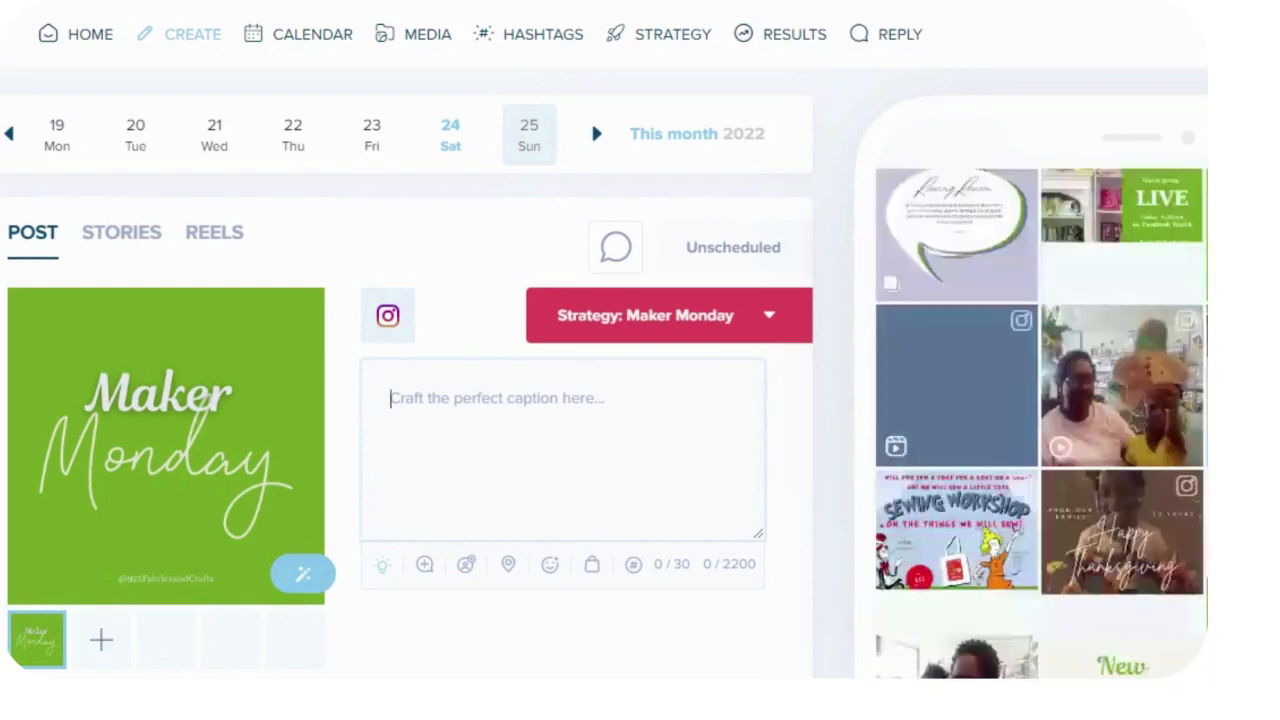
pyautogui.scroll(4, 1120, 425)
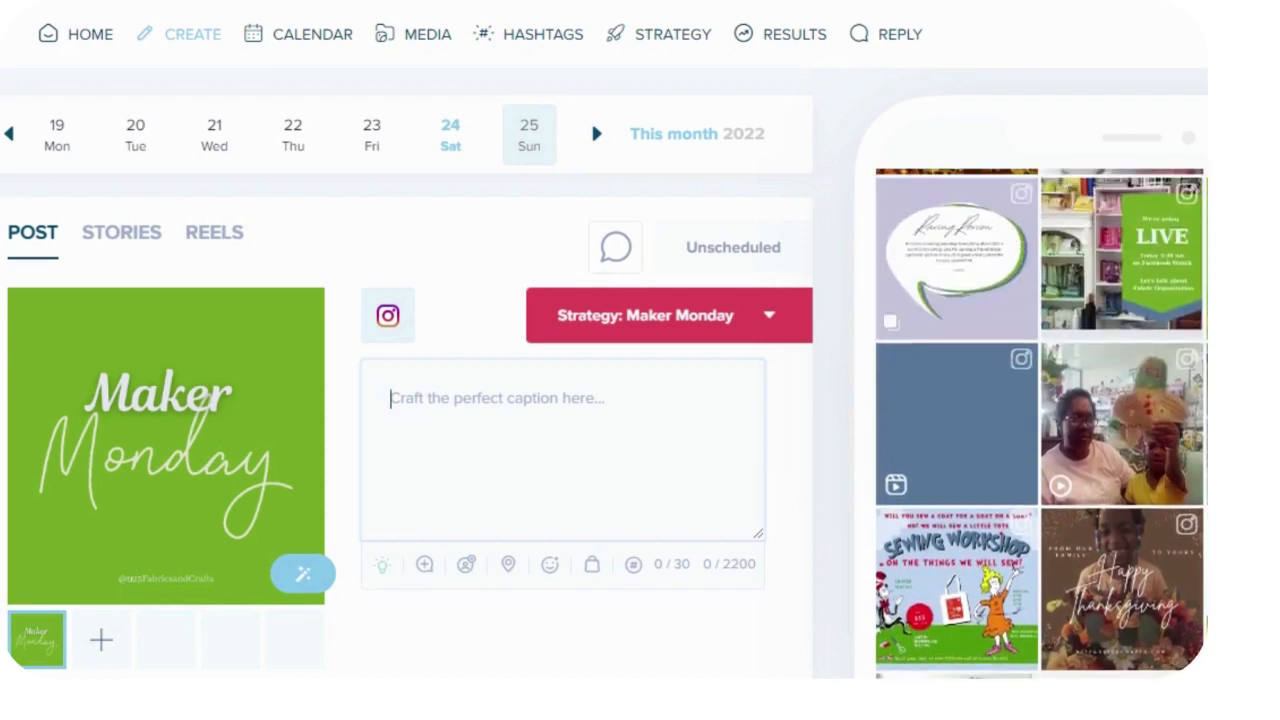
pyautogui.click(1206, 498)
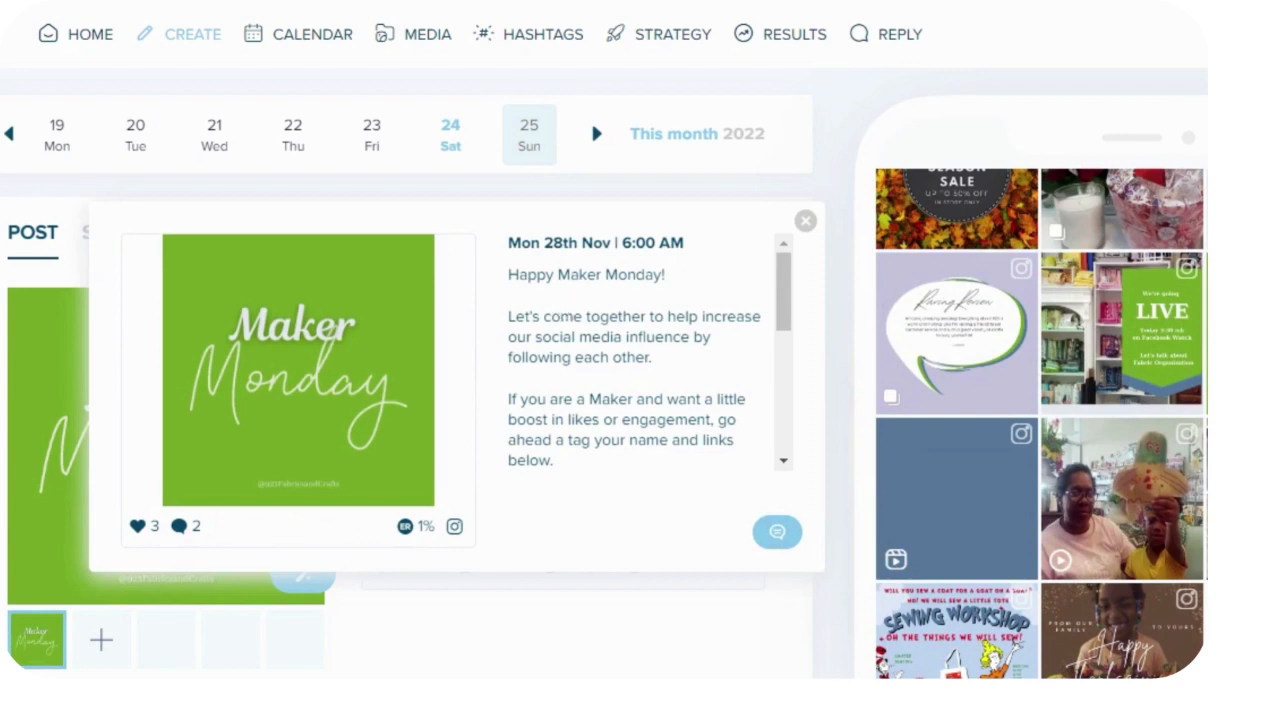
pyautogui.moveTo(508, 274); pyautogui.dragTo(797, 490)
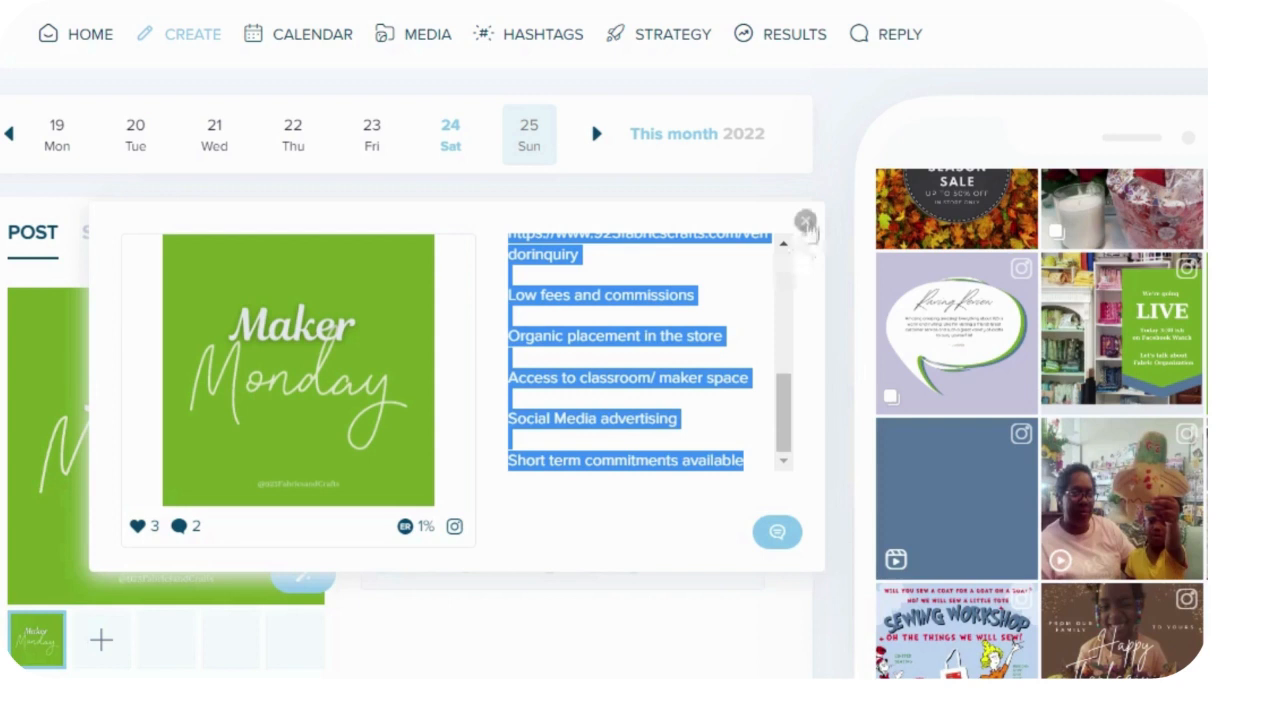
# Paste the copied "Happy Maker Monday!" caption into the new post, review it, and add a new line at its end
pyautogui.click(805, 221)
pyautogui.click(392, 399)
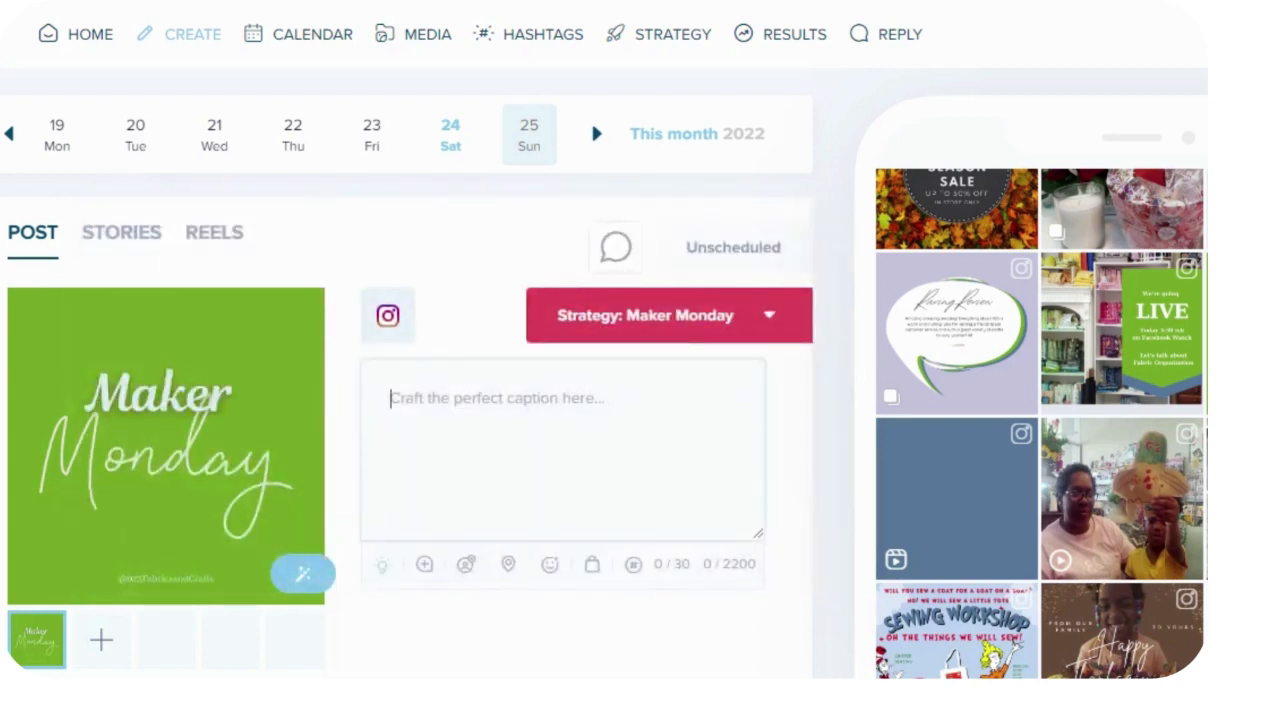
pyautogui.hotkey('ctrl', 'v')
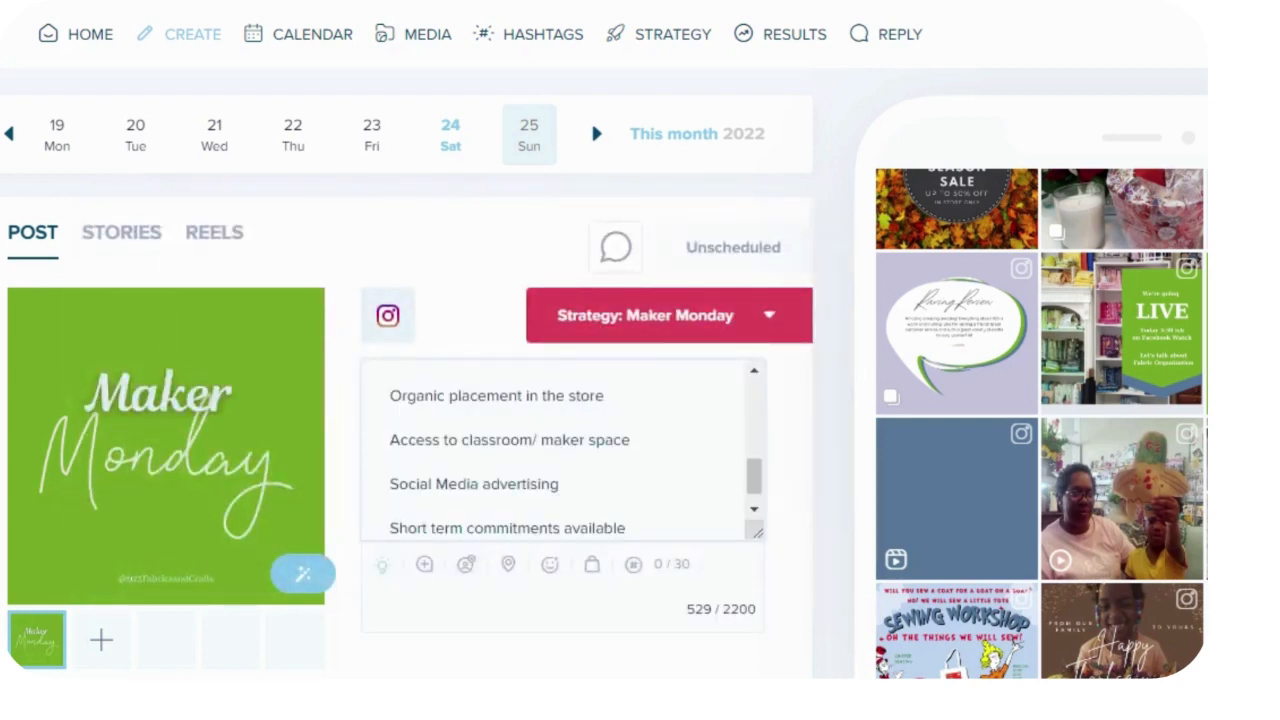
pyautogui.moveTo(756, 470); pyautogui.dragTo(754, 380)
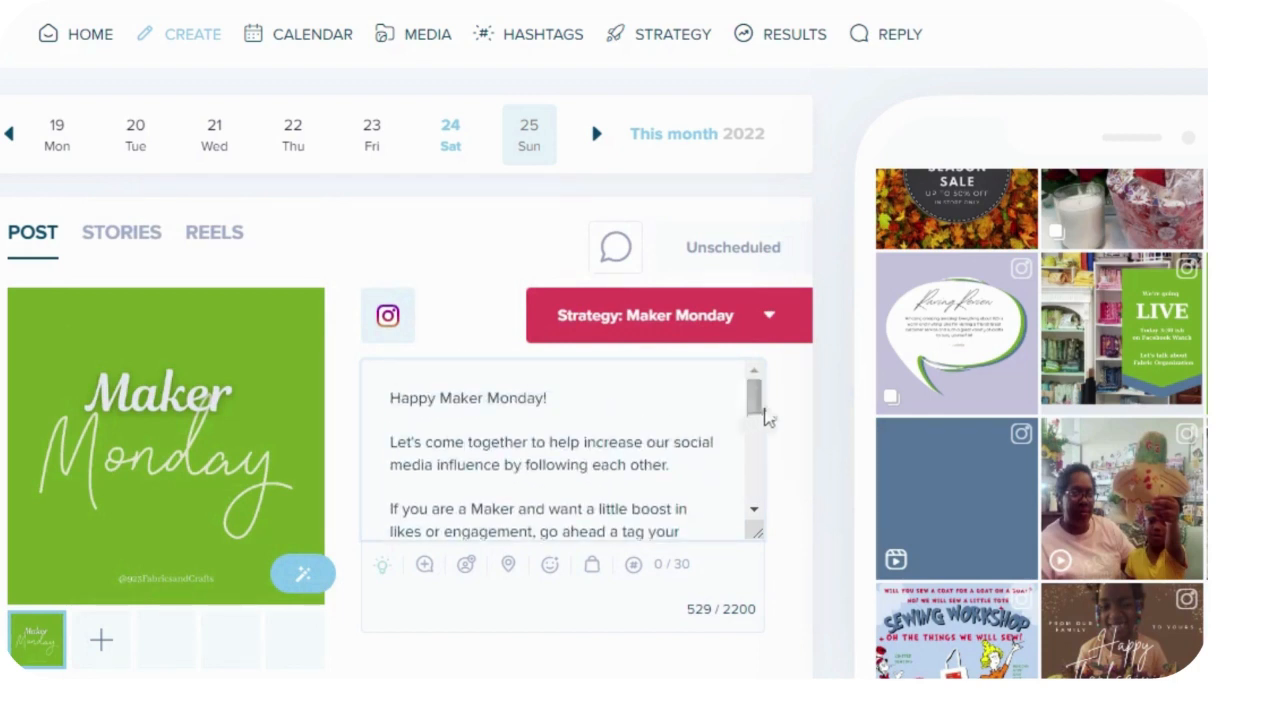
pyautogui.moveTo(760, 412); pyautogui.dragTo(766, 442)
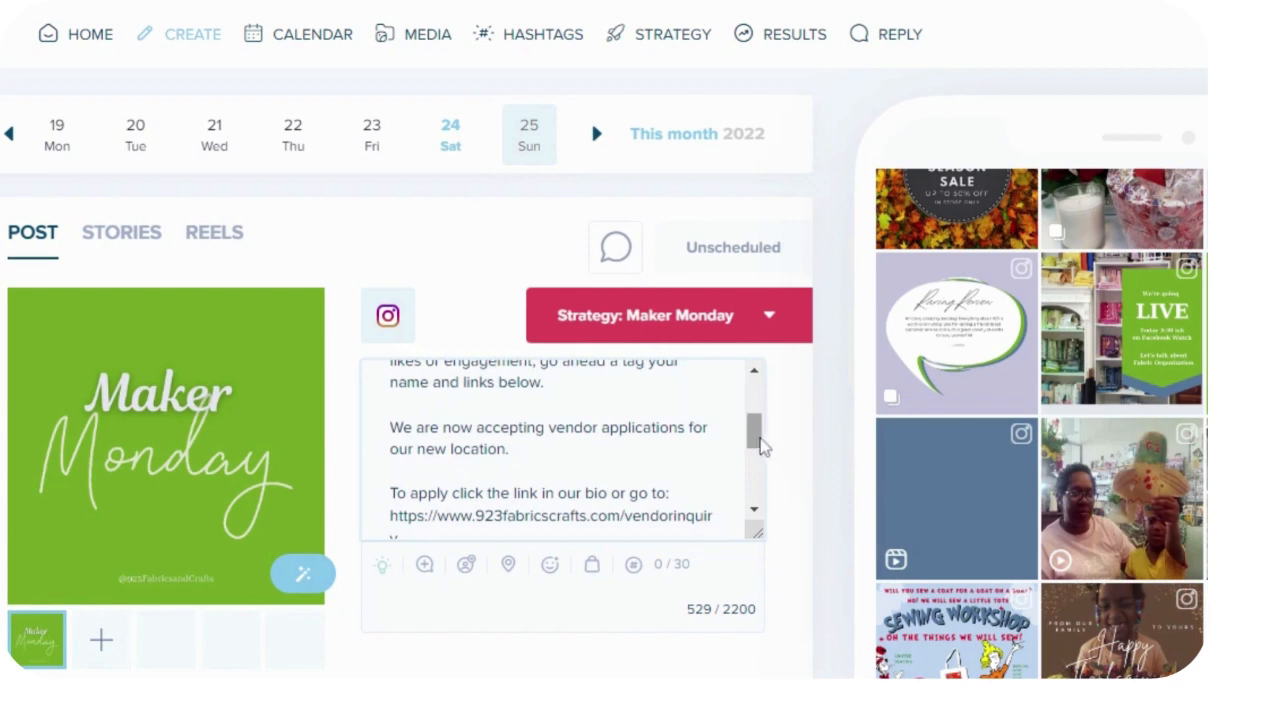
pyautogui.moveTo(760, 446); pyautogui.dragTo(767, 508)
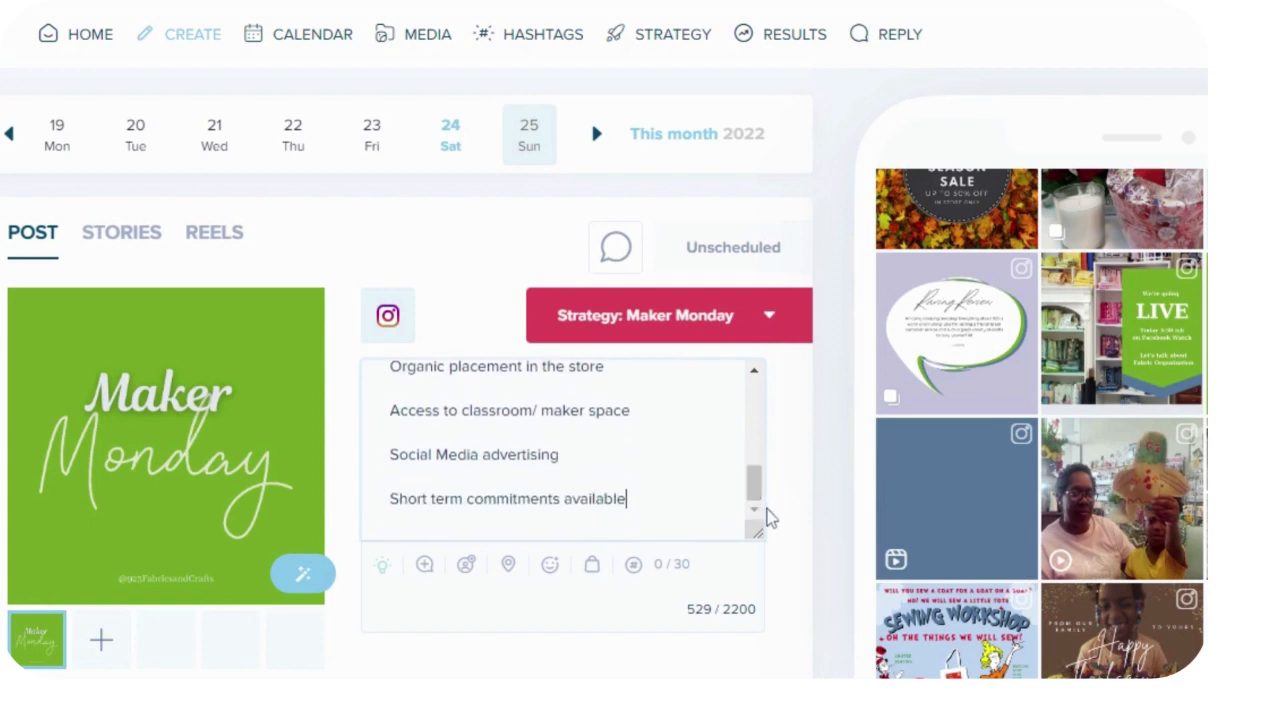
pyautogui.press('Return')
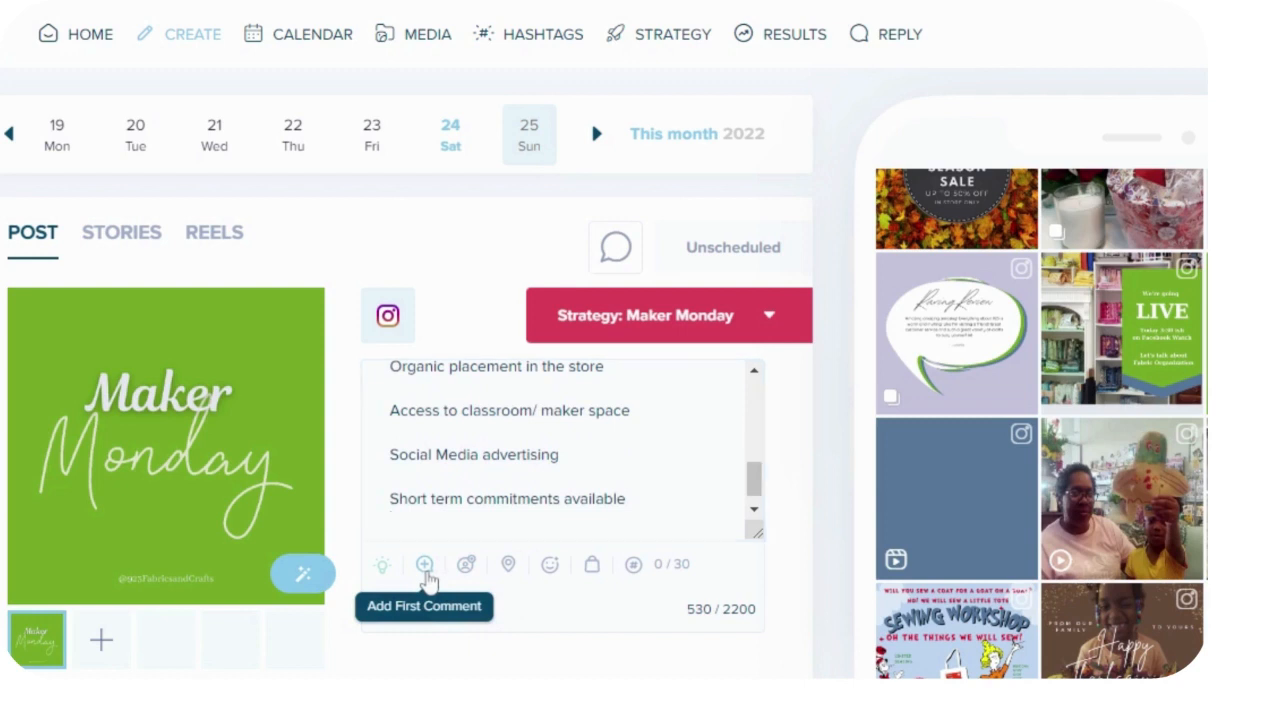
# Add a first comment to the post and fill it with the saved Creative Business hashtag set
pyautogui.click(436, 578)
pyautogui.scroll(-3, 812, 517)
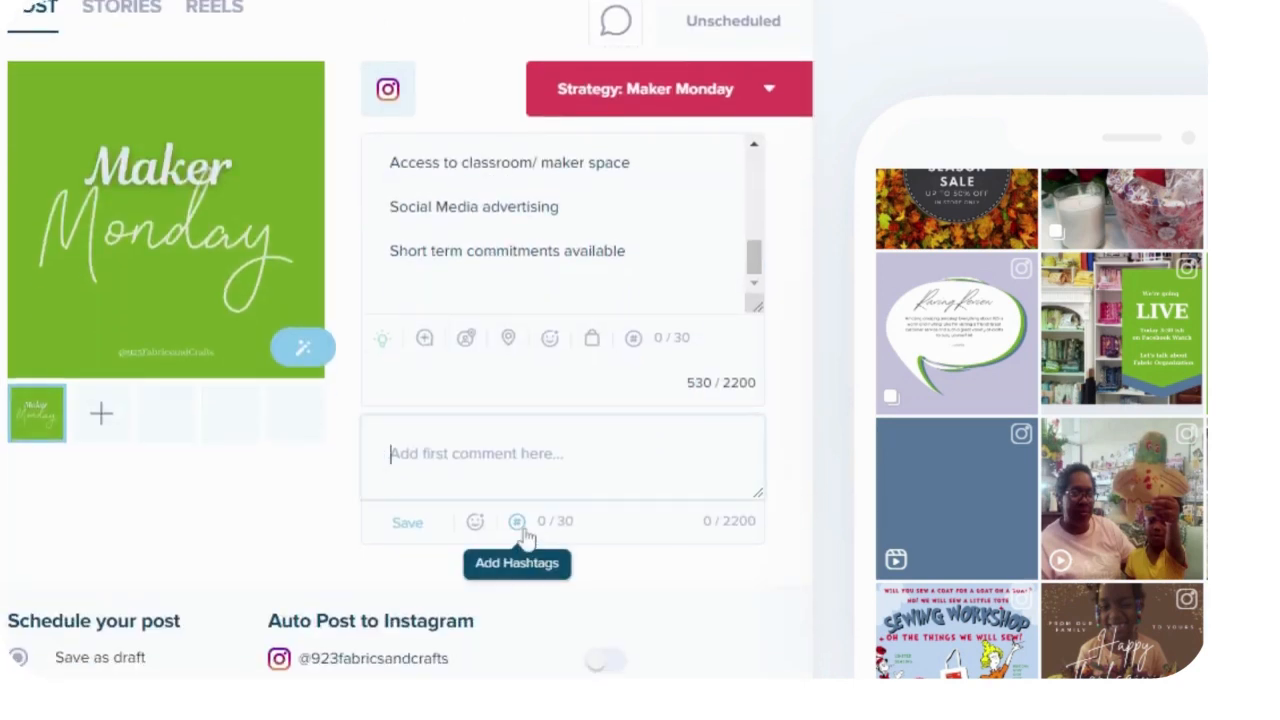
pyautogui.click(518, 524)
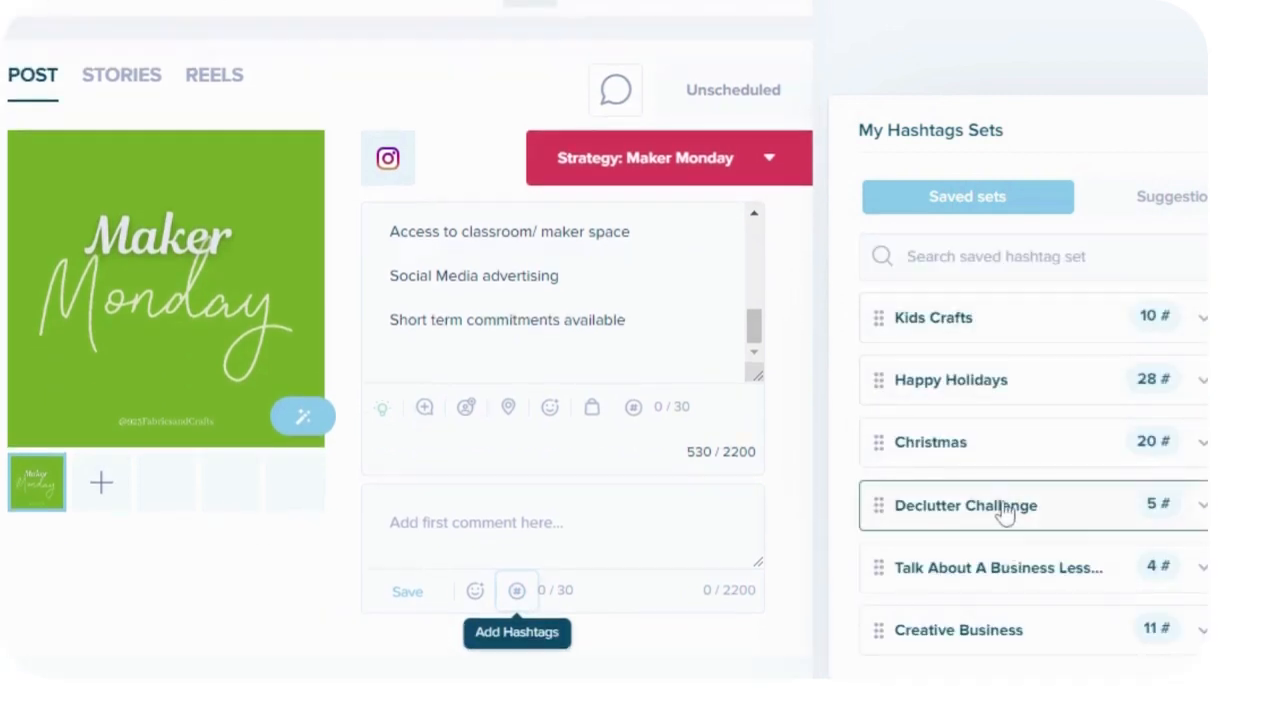
pyautogui.click(968, 640)
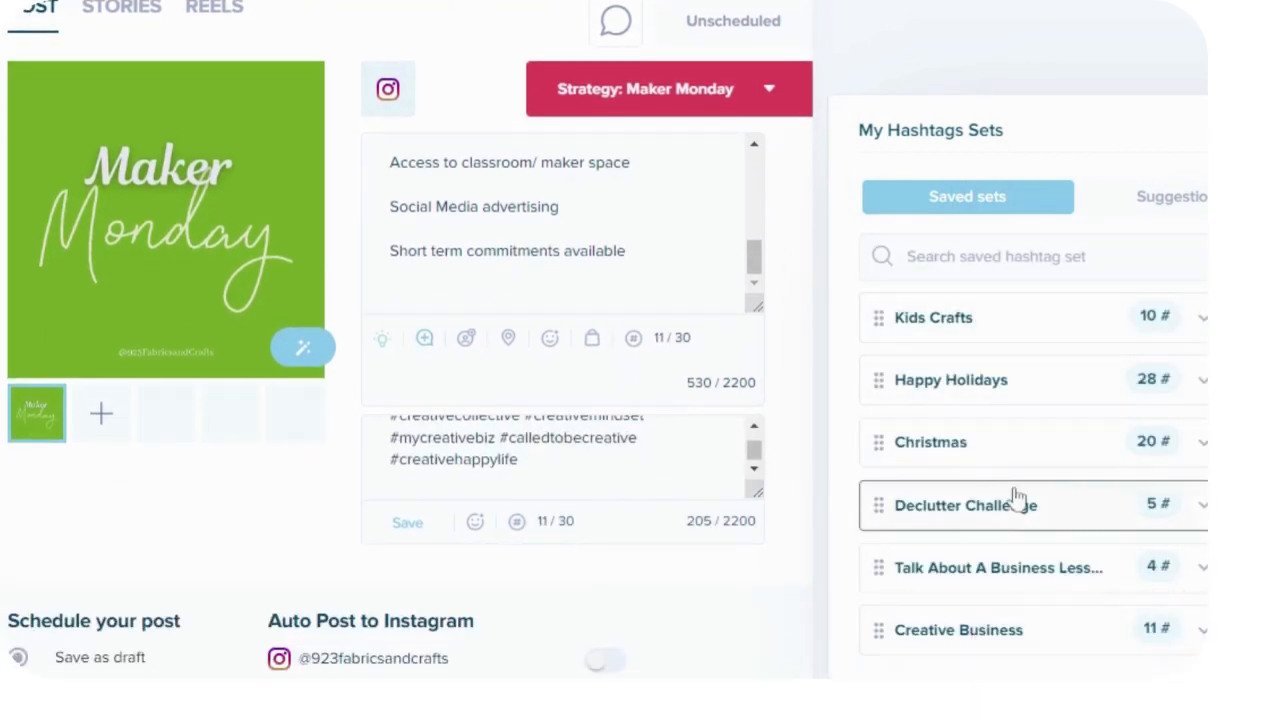
# Add the saved Diy set hashtags to the first comment
pyautogui.scroll(-3, 1020, 500)
pyautogui.scroll(-10, 1062, 462)
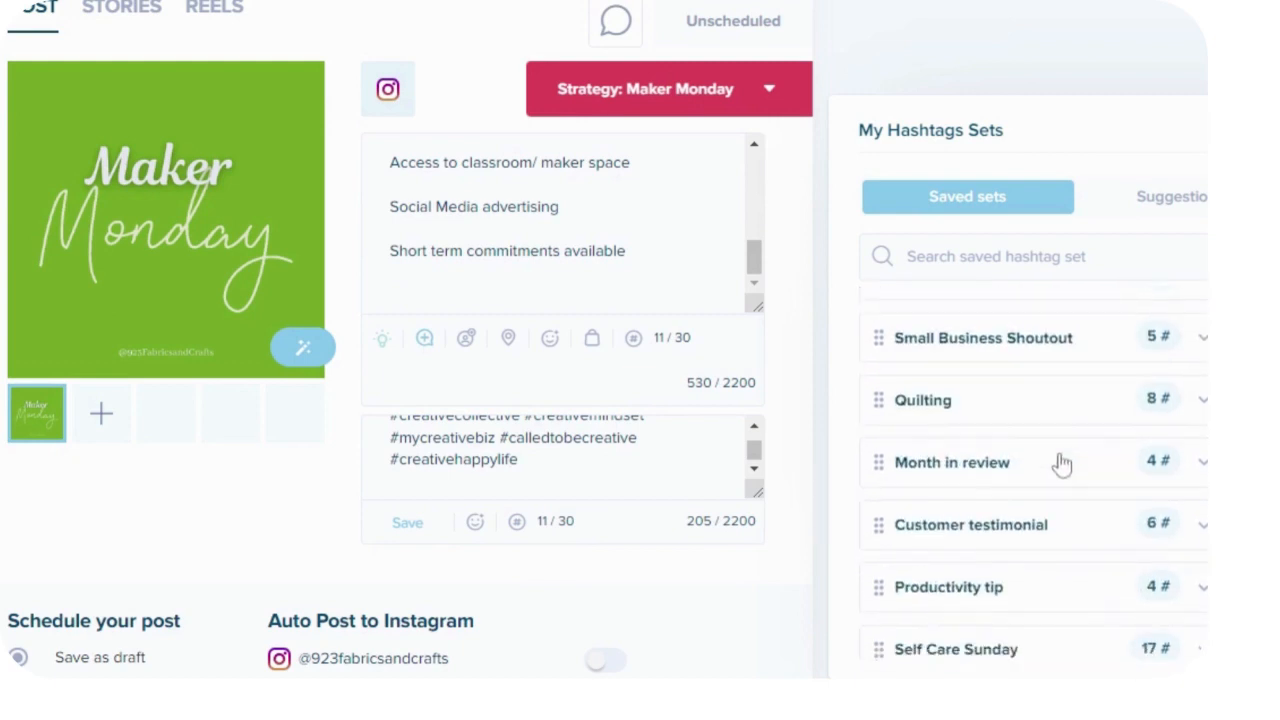
pyautogui.scroll(-2, 1062, 462)
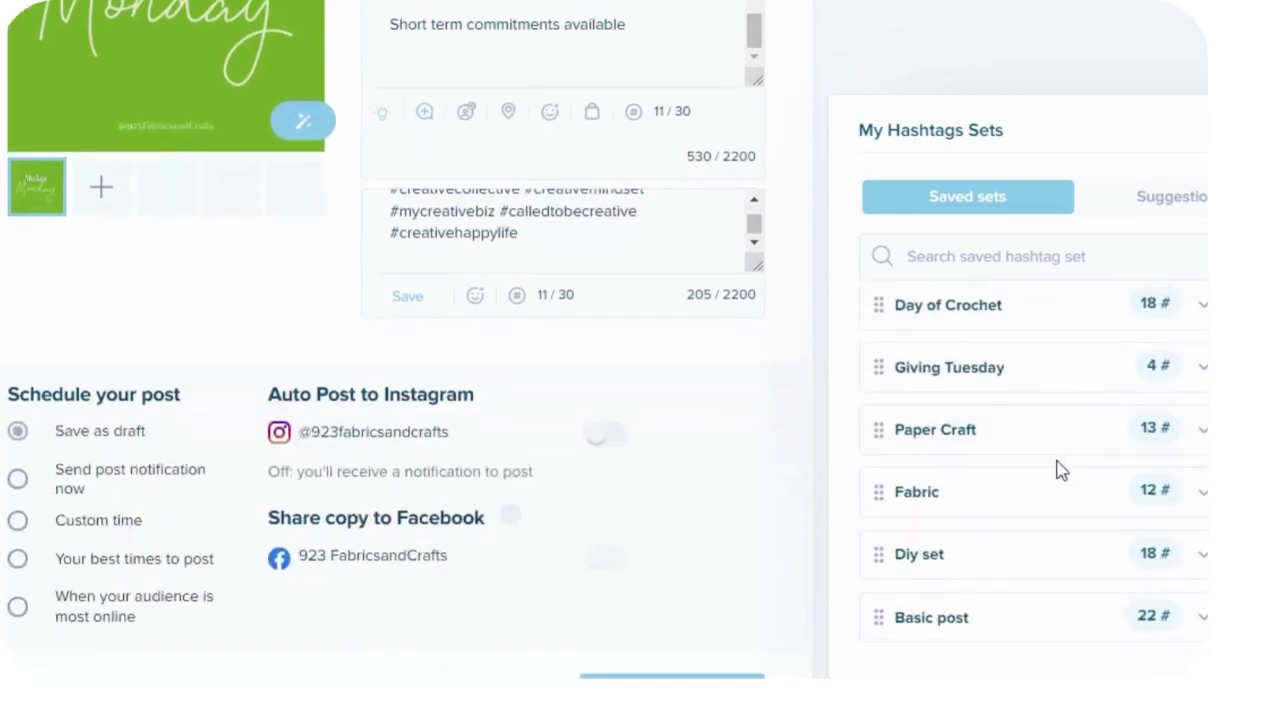
pyautogui.click(1005, 566)
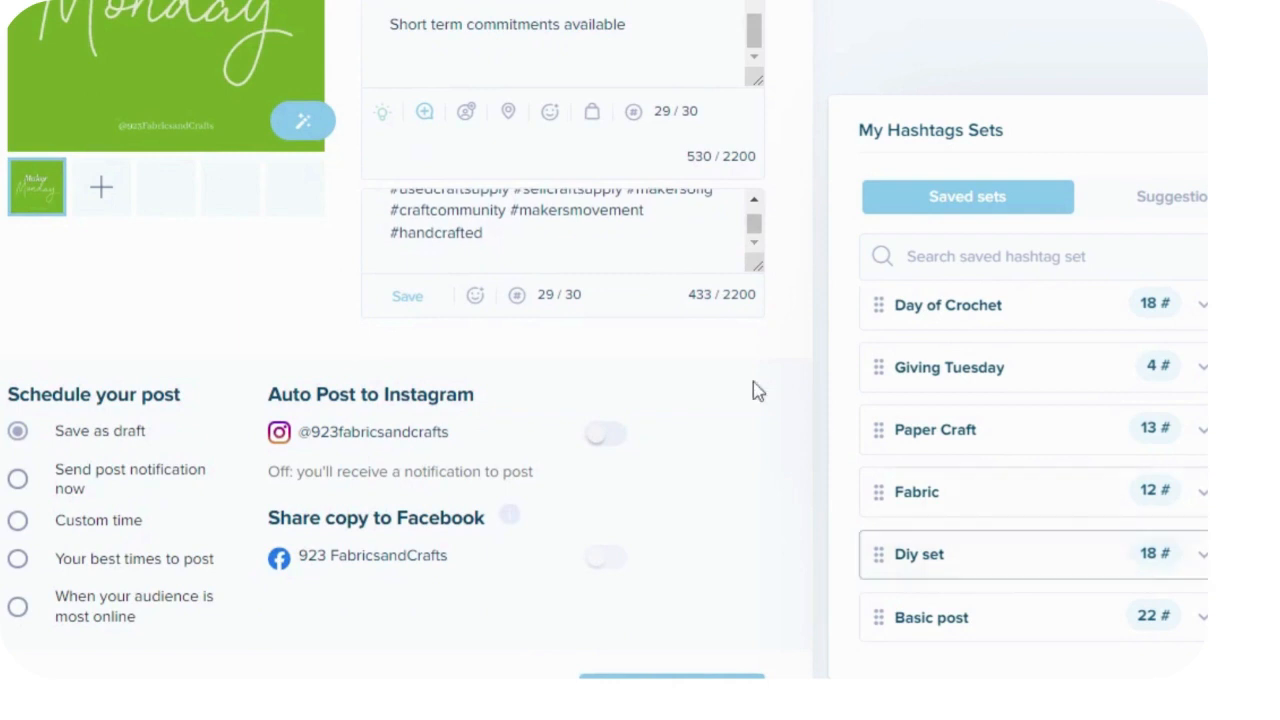
# Append the hashtag #makermonday to the end of the first comment
pyautogui.click(494, 234)
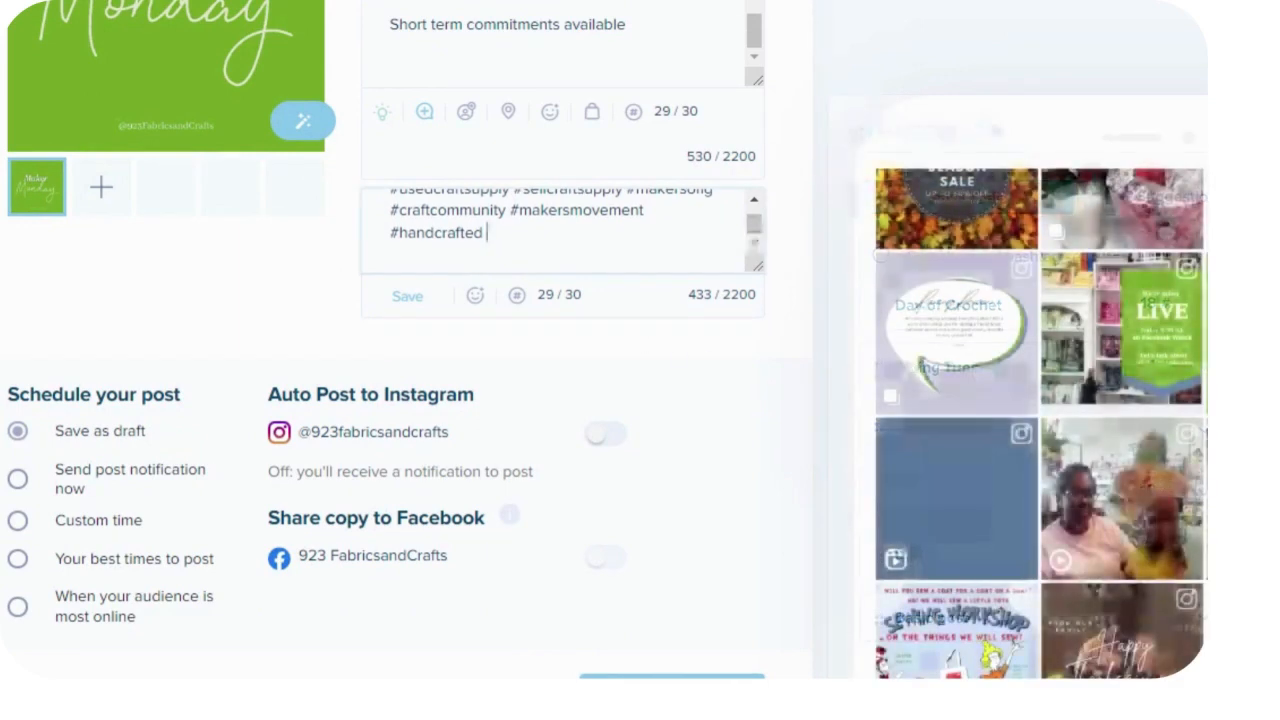
pyautogui.write('#m')
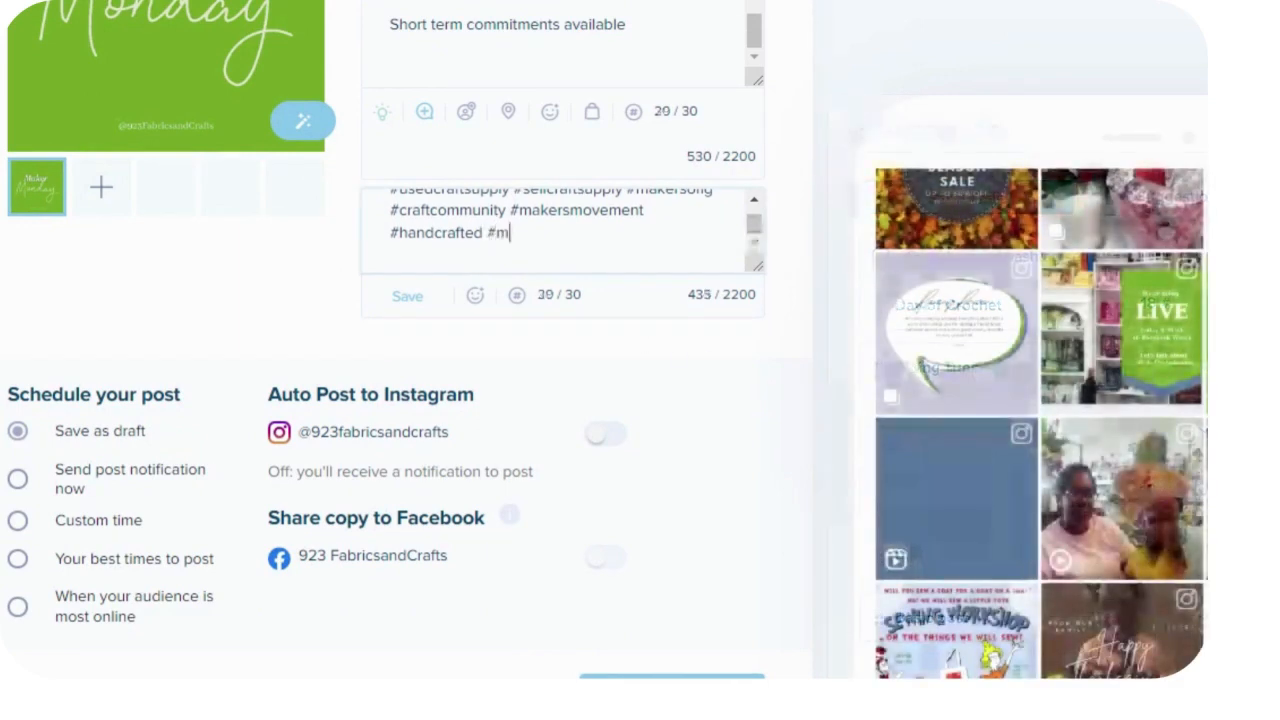
pyautogui.write('akerm')
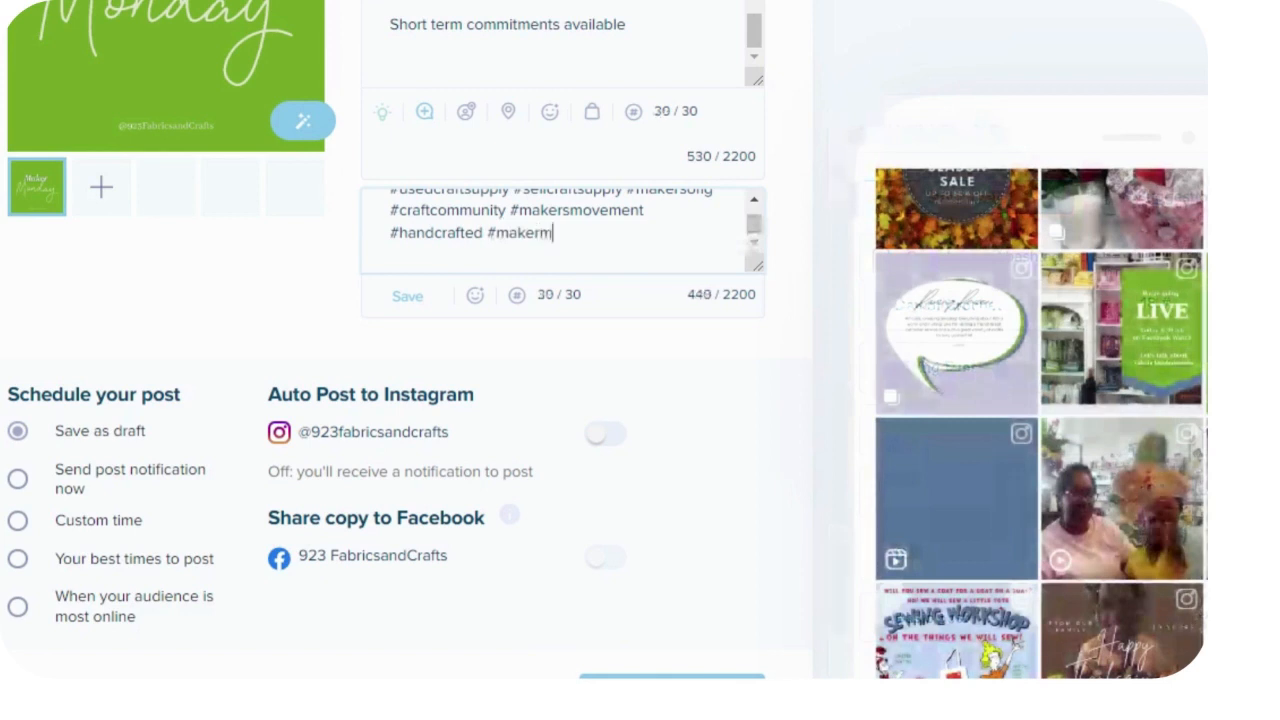
pyautogui.write('onday')
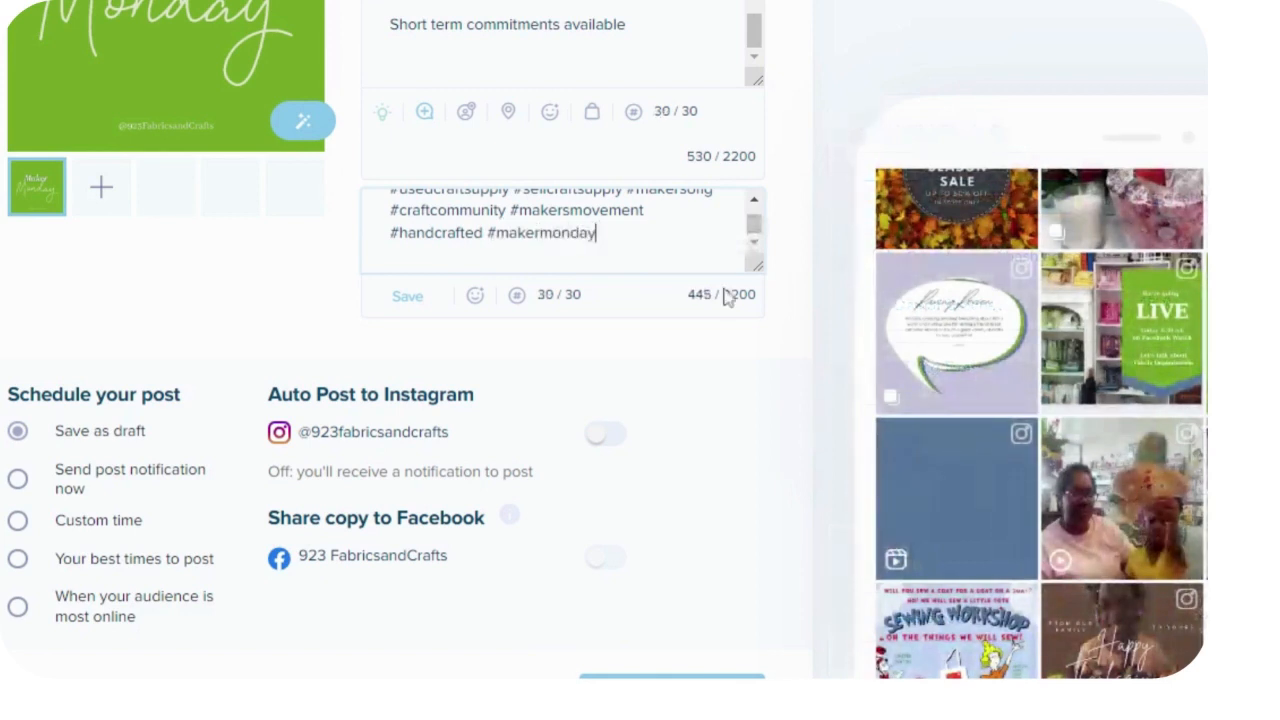
pyautogui.scroll(3, 780, 270)
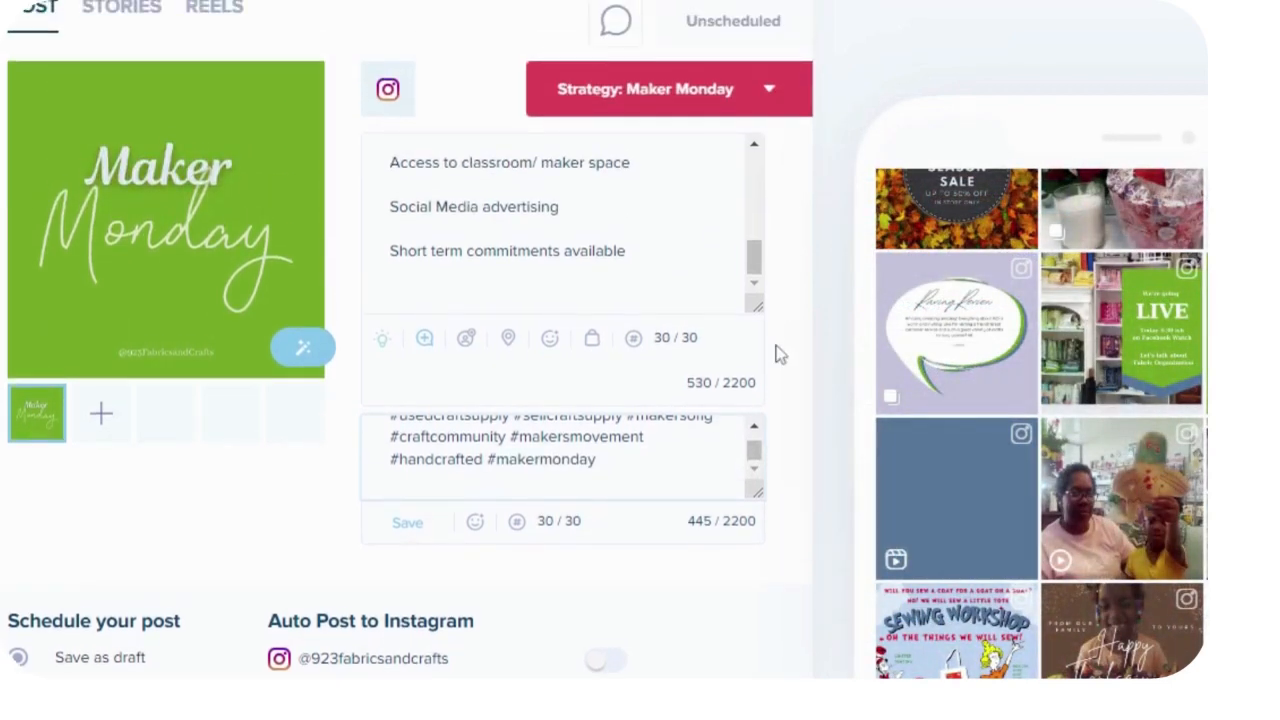
# Compare the best-times and most-online timing options, and set the post for Mon, Dec 26 when the audience is most online
pyautogui.scroll(-3, 333, 454)
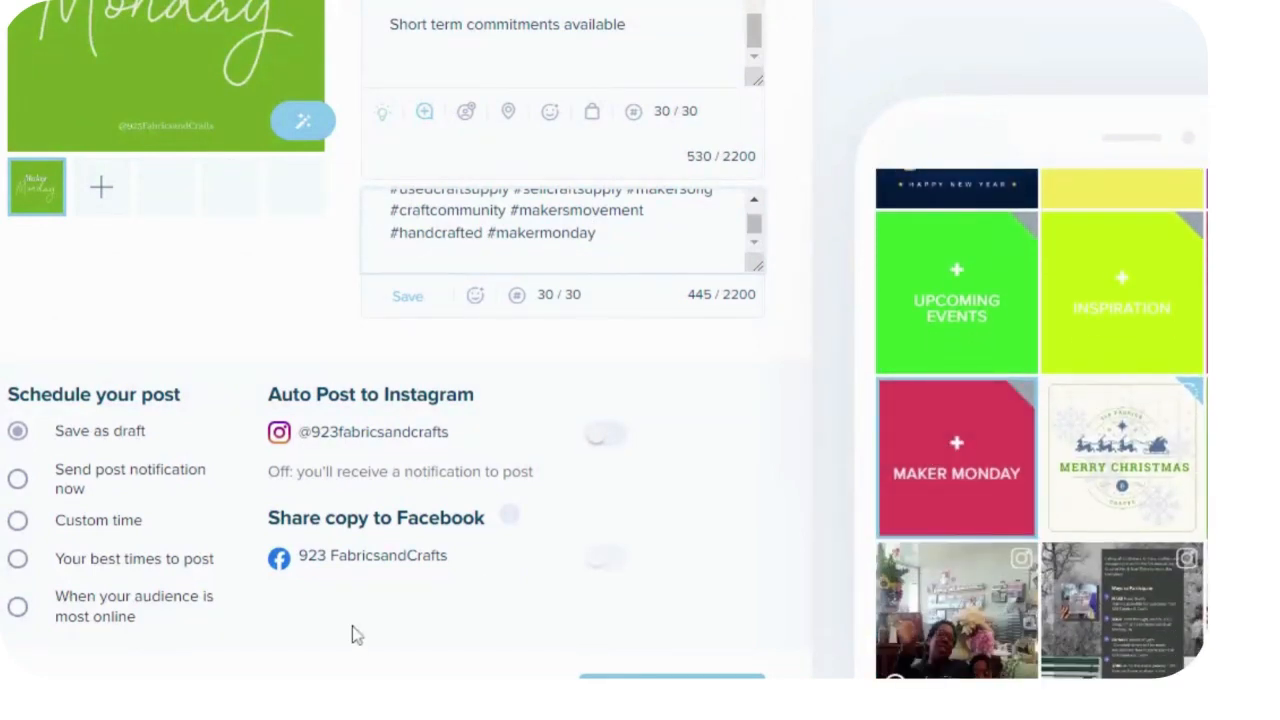
pyautogui.click(17, 562)
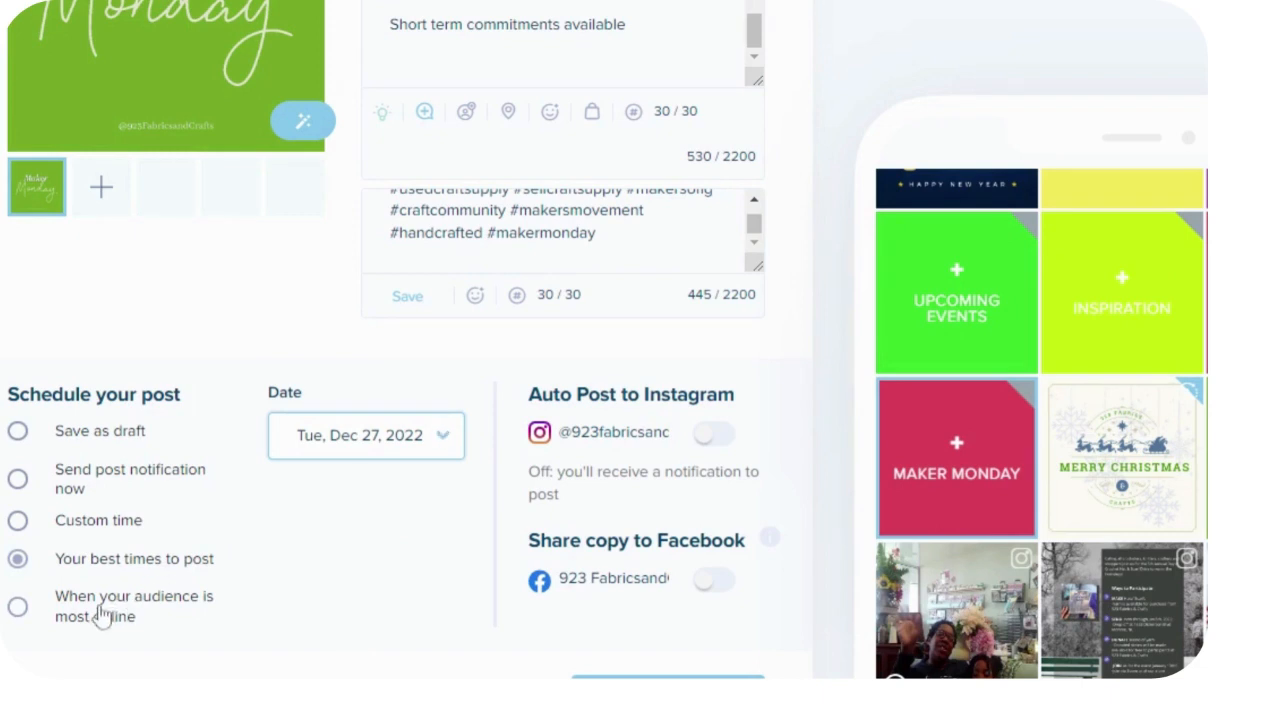
pyautogui.click(18, 608)
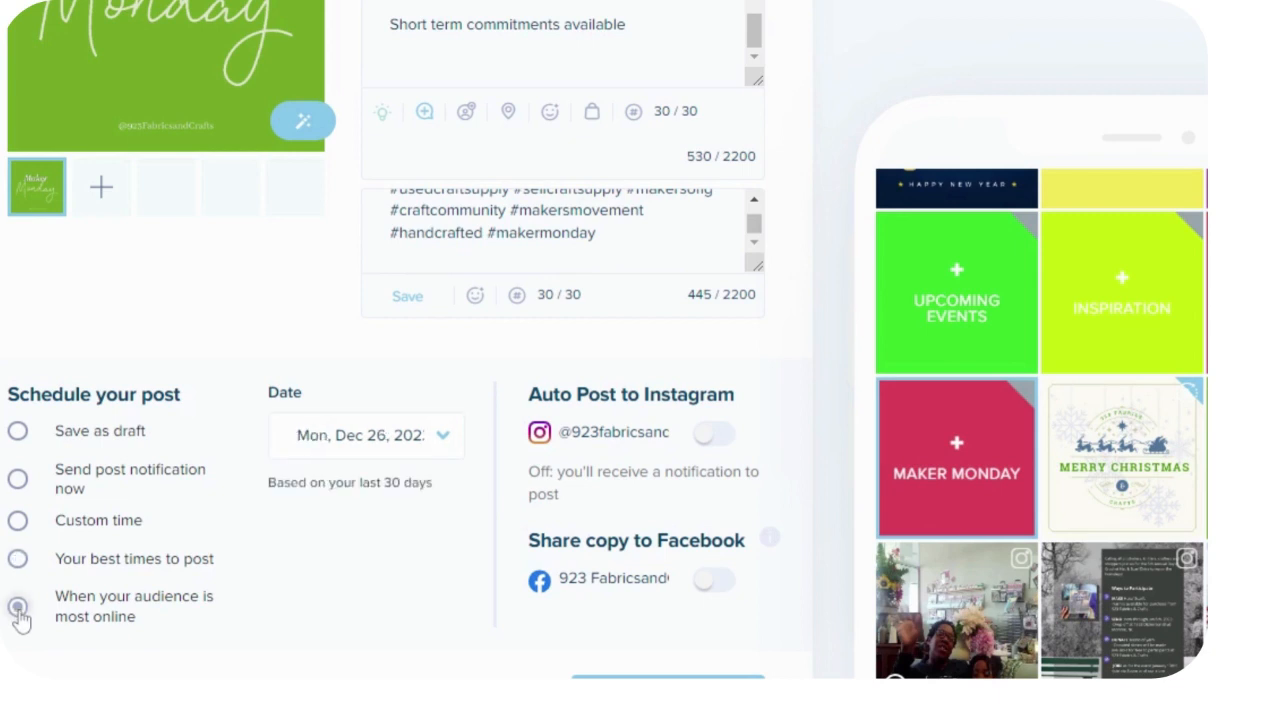
pyautogui.click(438, 450)
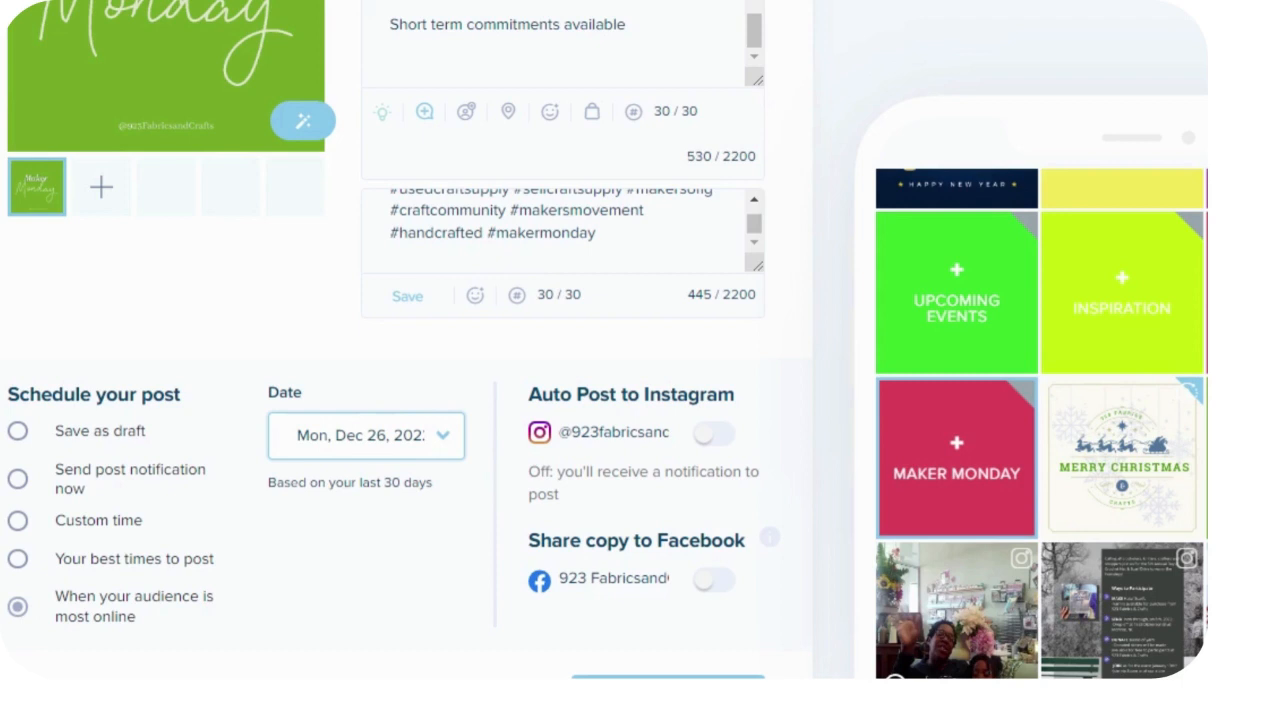
pyautogui.click(17, 558)
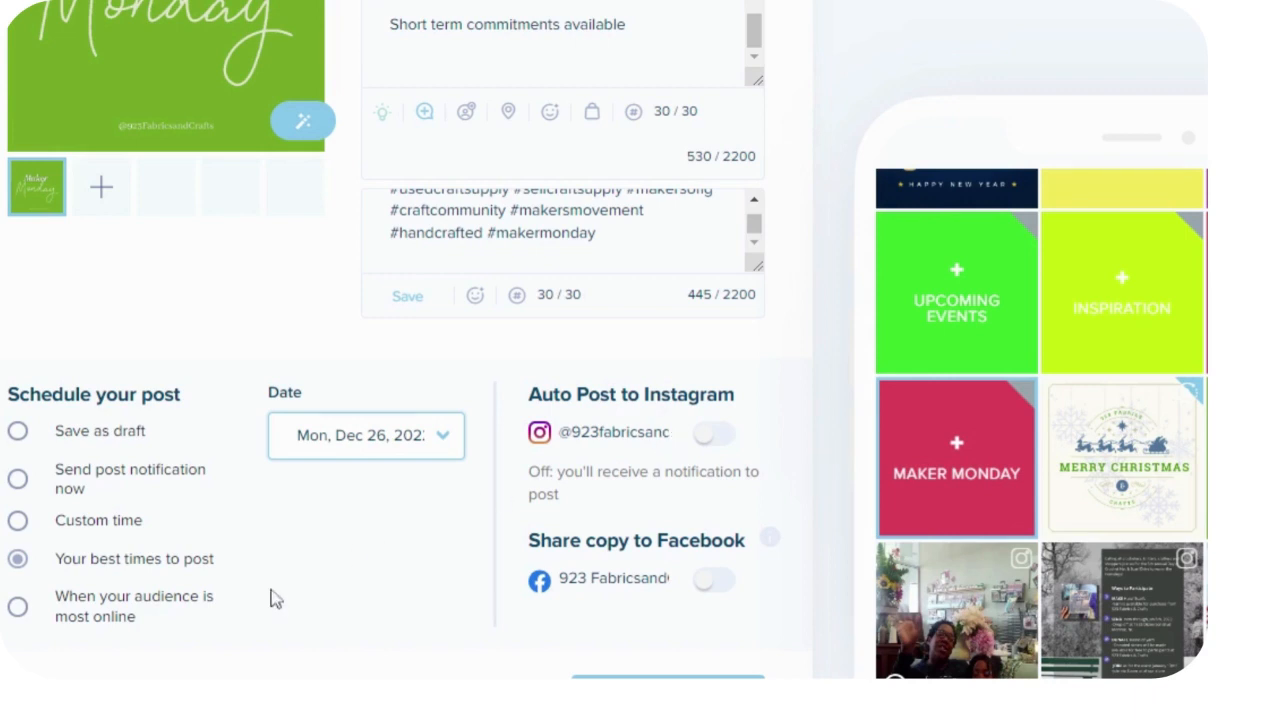
pyautogui.click(25, 618)
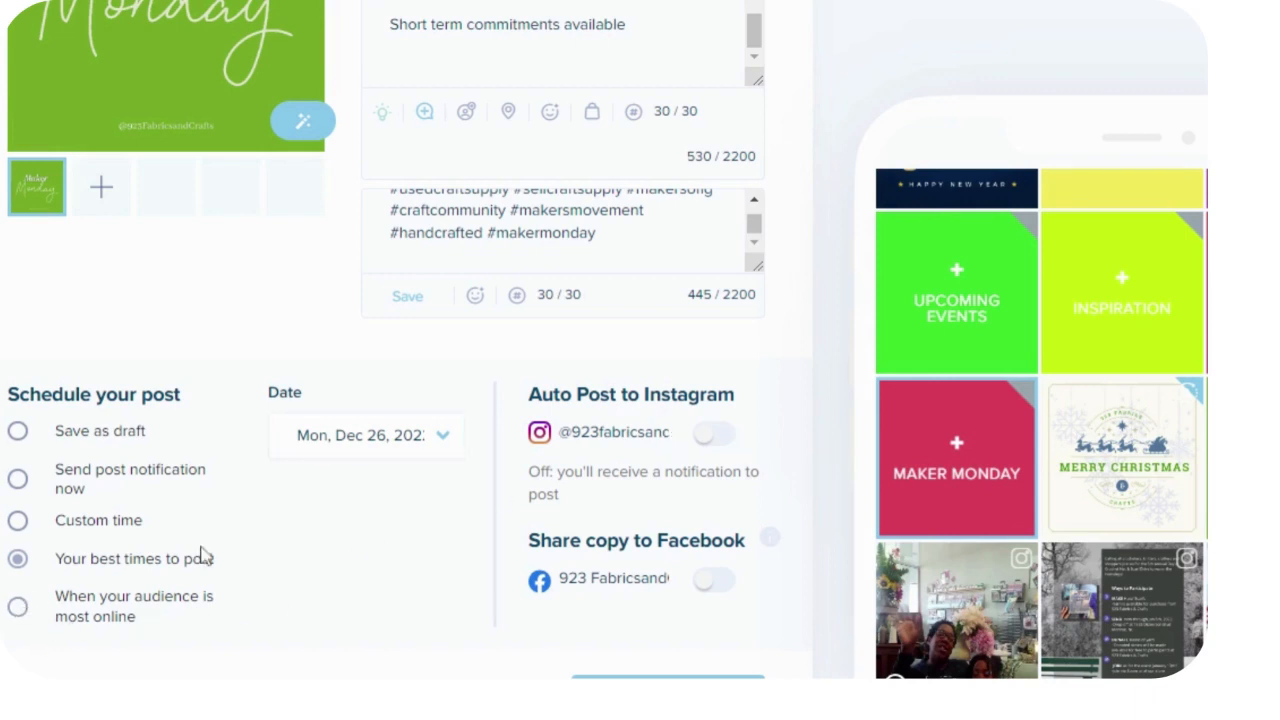
pyautogui.click(438, 450)
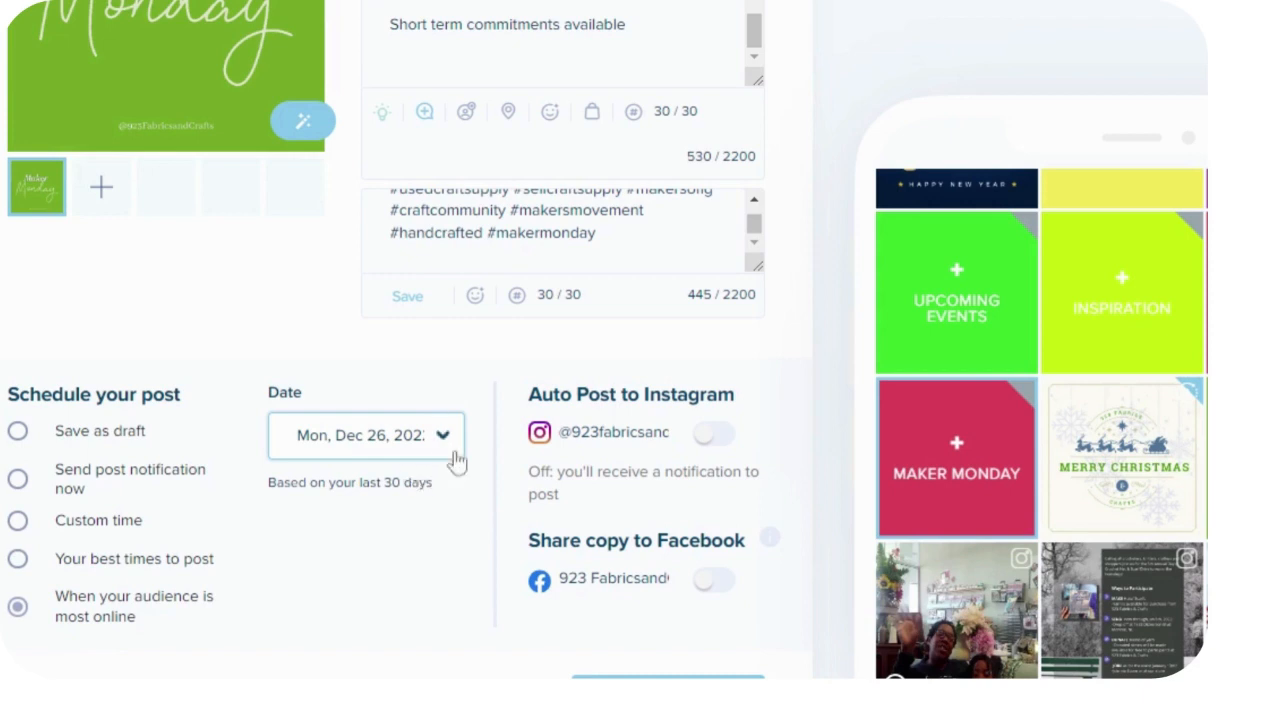
# Enable auto posting to Instagram and sharing a copy to Facebook, schedule the Maker Monday posts, and check them in the grid
pyautogui.click(719, 440)
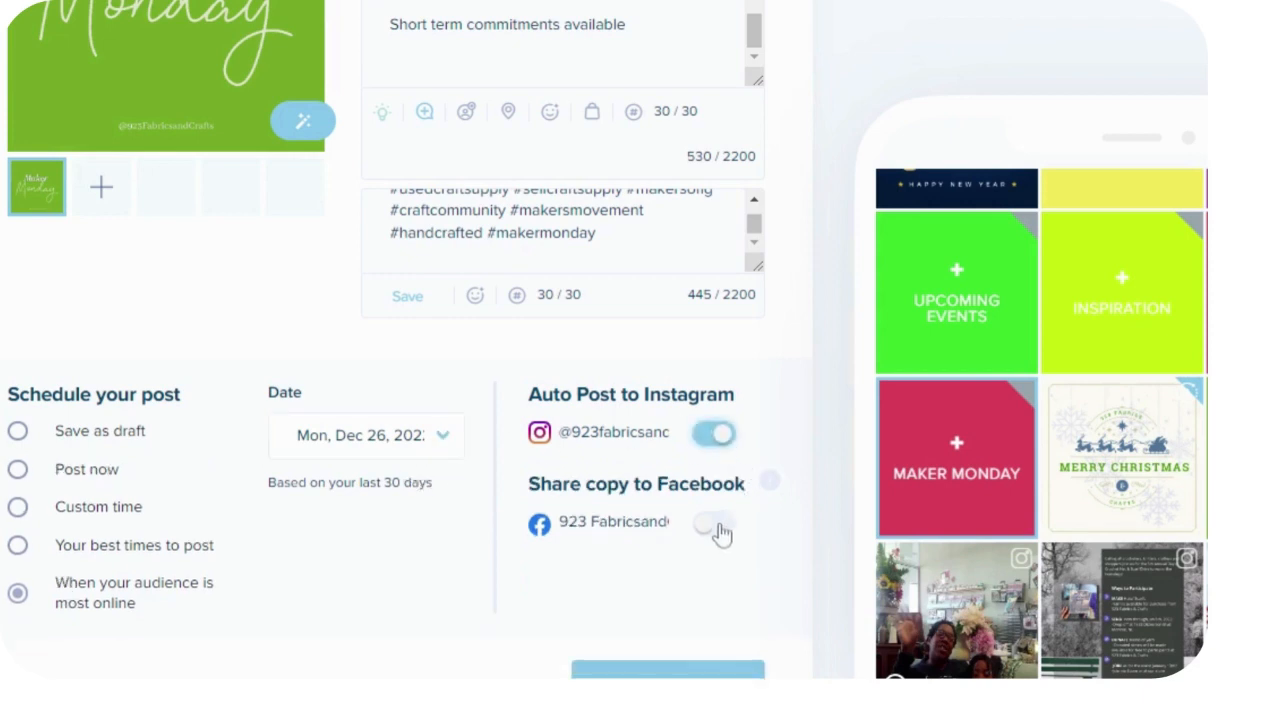
pyautogui.click(716, 528)
pyautogui.scroll(-1, 622, 576)
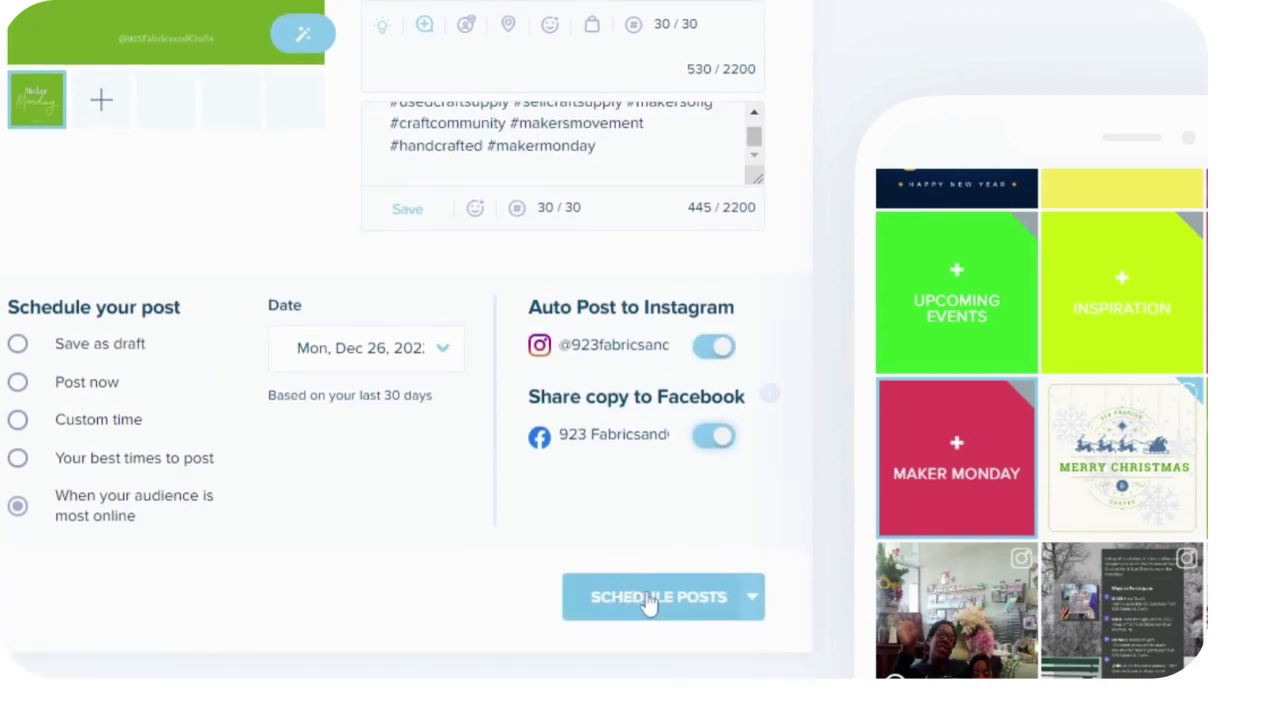
pyautogui.click(648, 598)
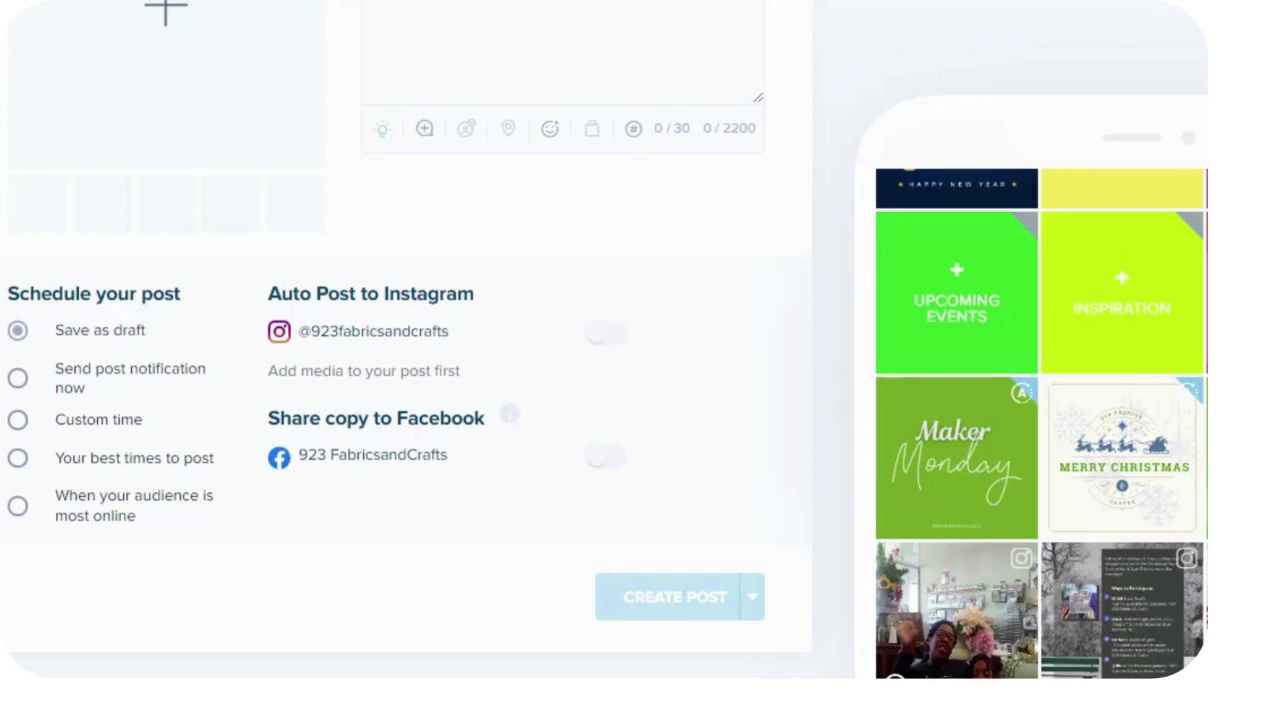
pyautogui.scroll(1, 1123, 330)
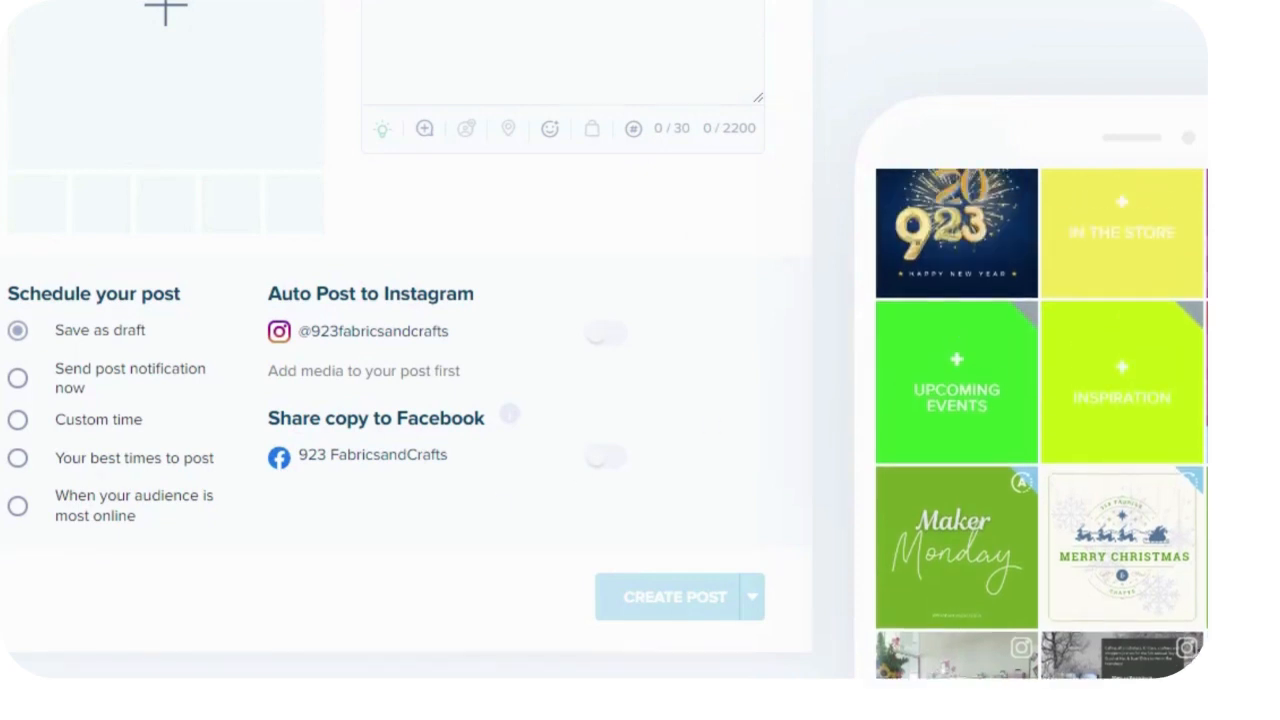
pyautogui.scroll(1, 1125, 320)
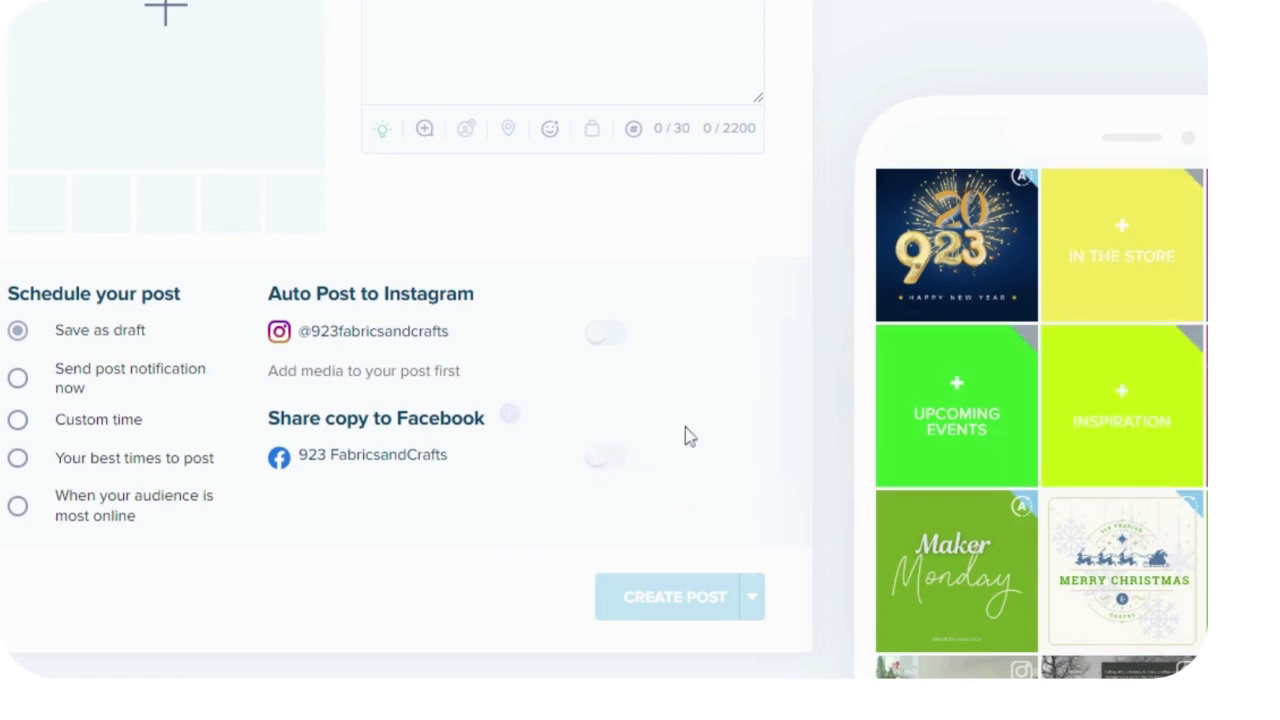
pyautogui.scroll(3, 686, 434)
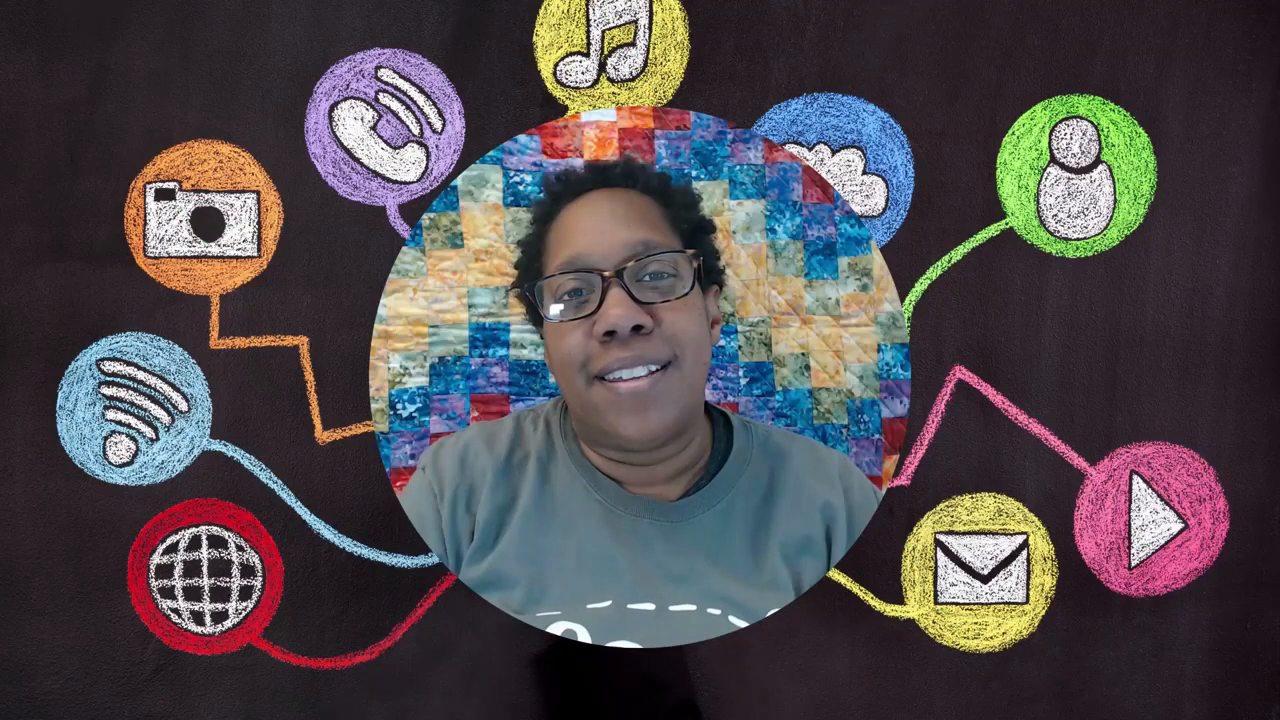